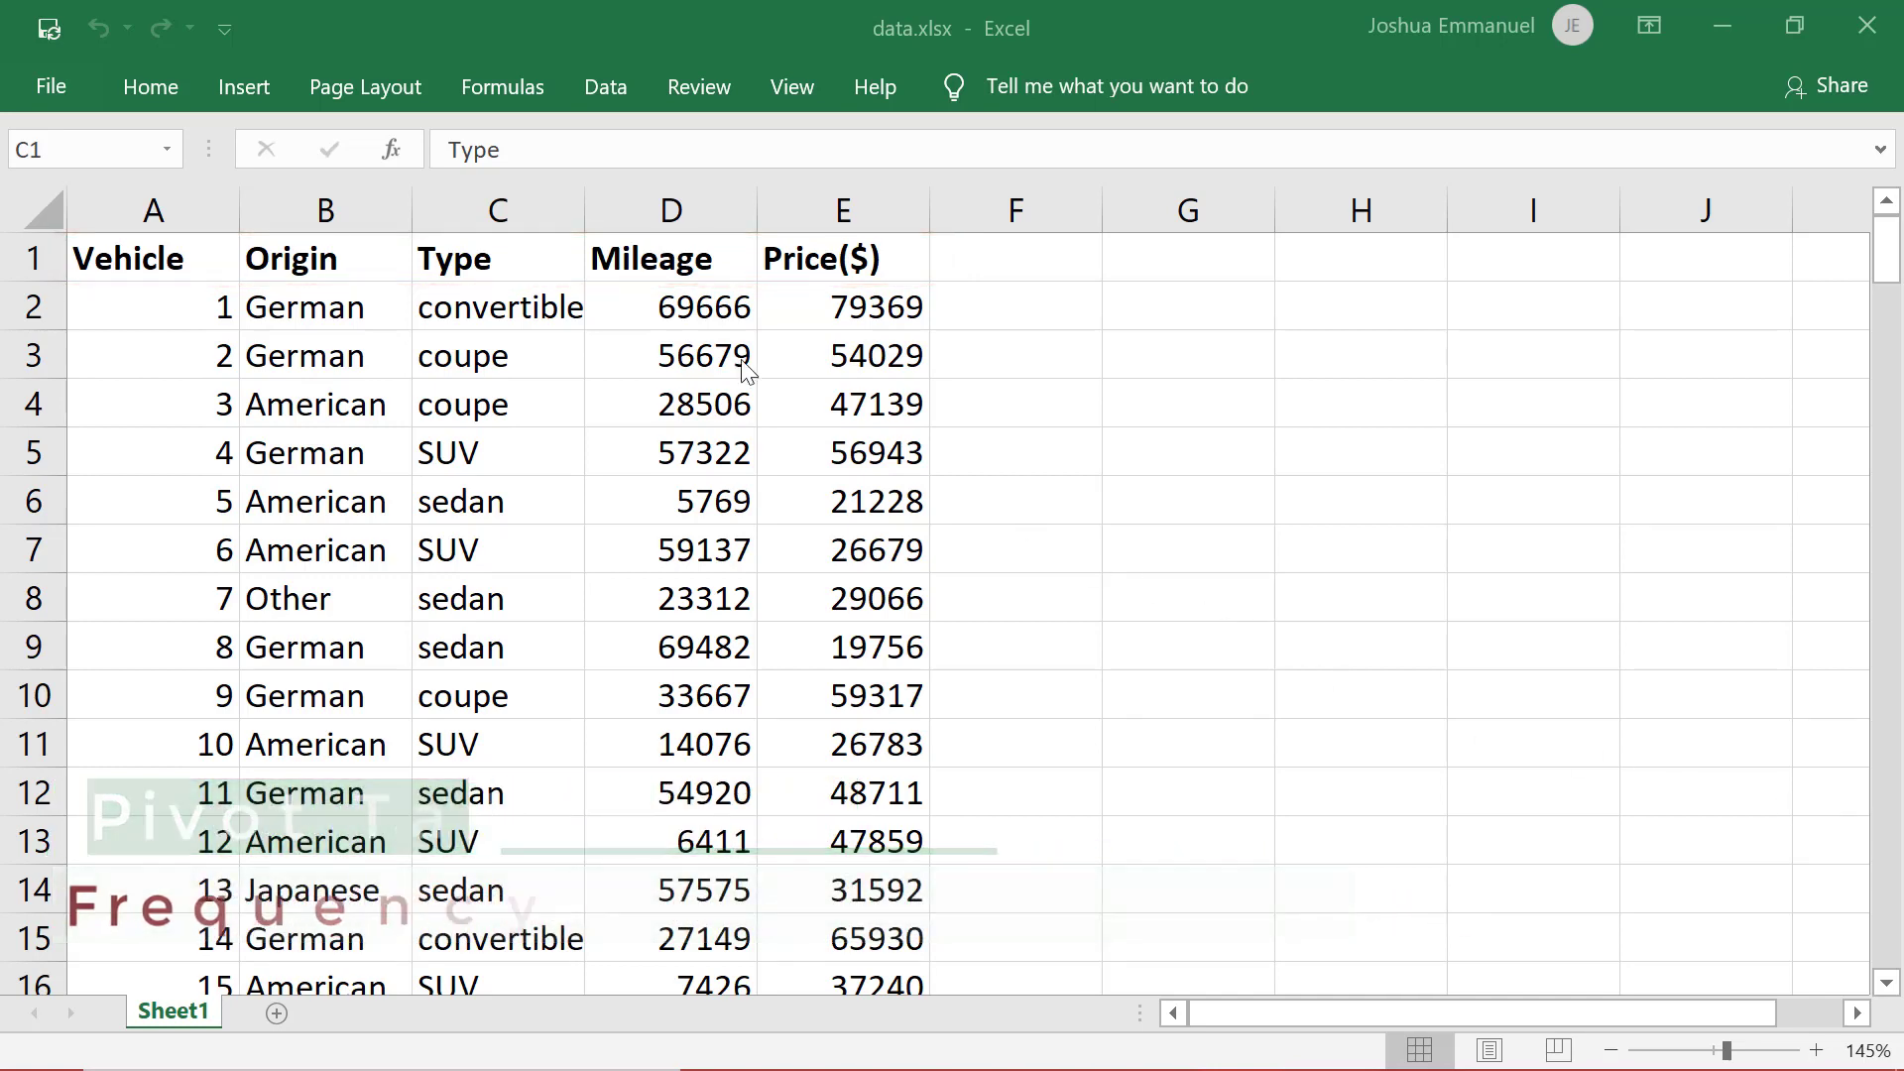
# Step: Insert a pivot table from range Sheet1!$A$1:$E$164 onto a new worksheet, Sheet3
pyautogui.click(522, 278)
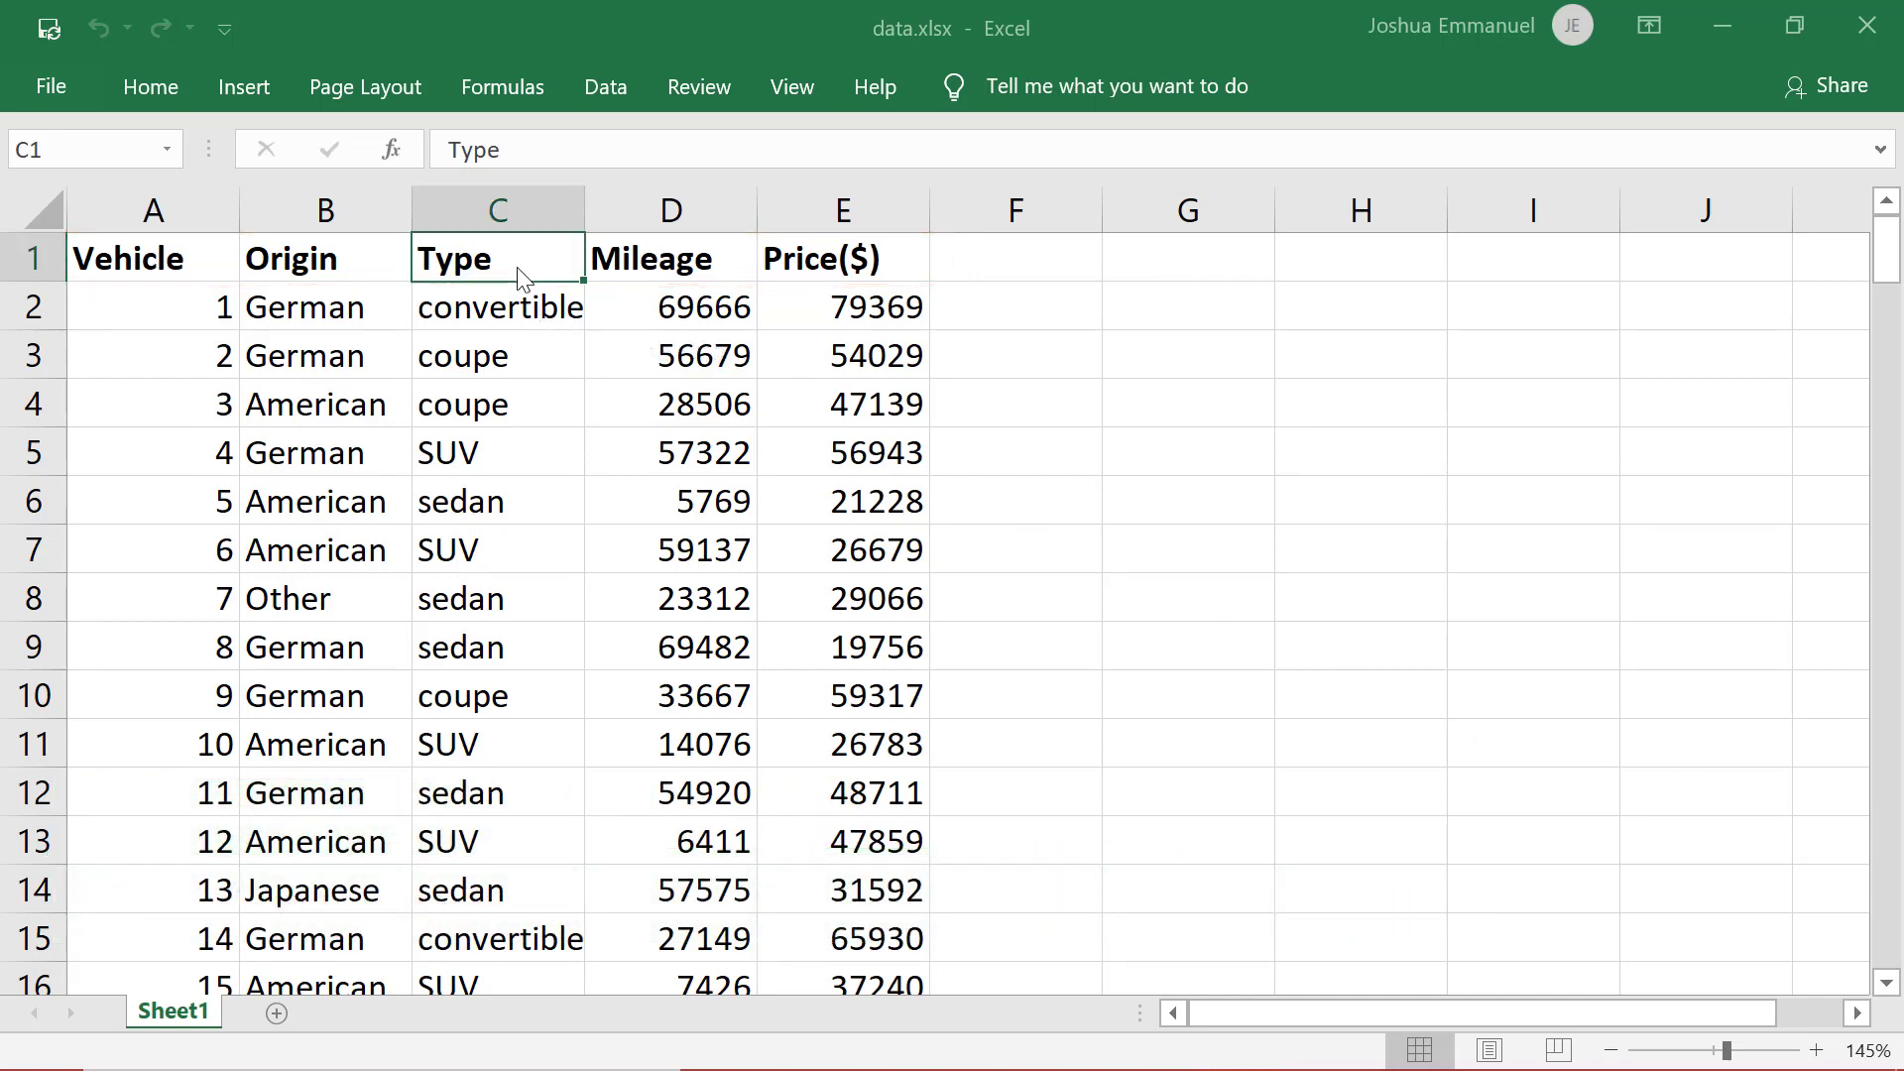
pyautogui.click(248, 87)
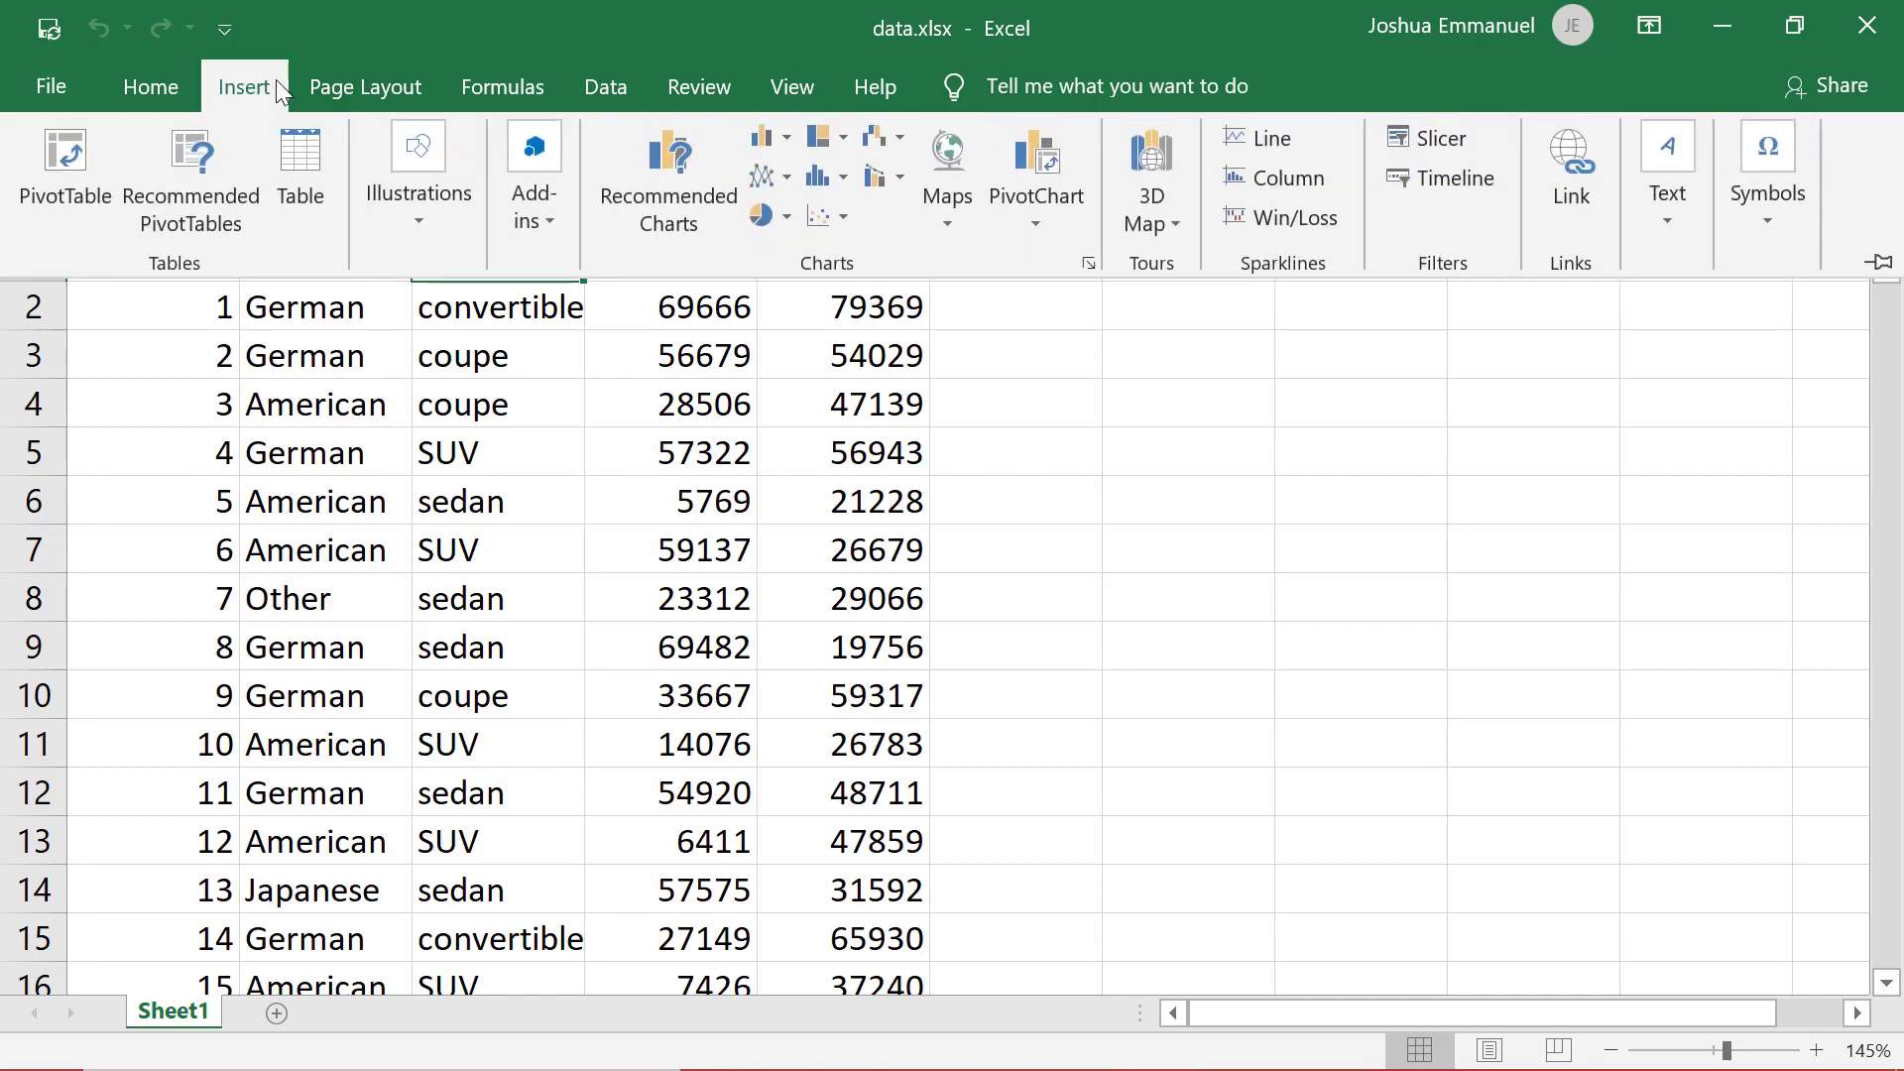
pyautogui.click(84, 167)
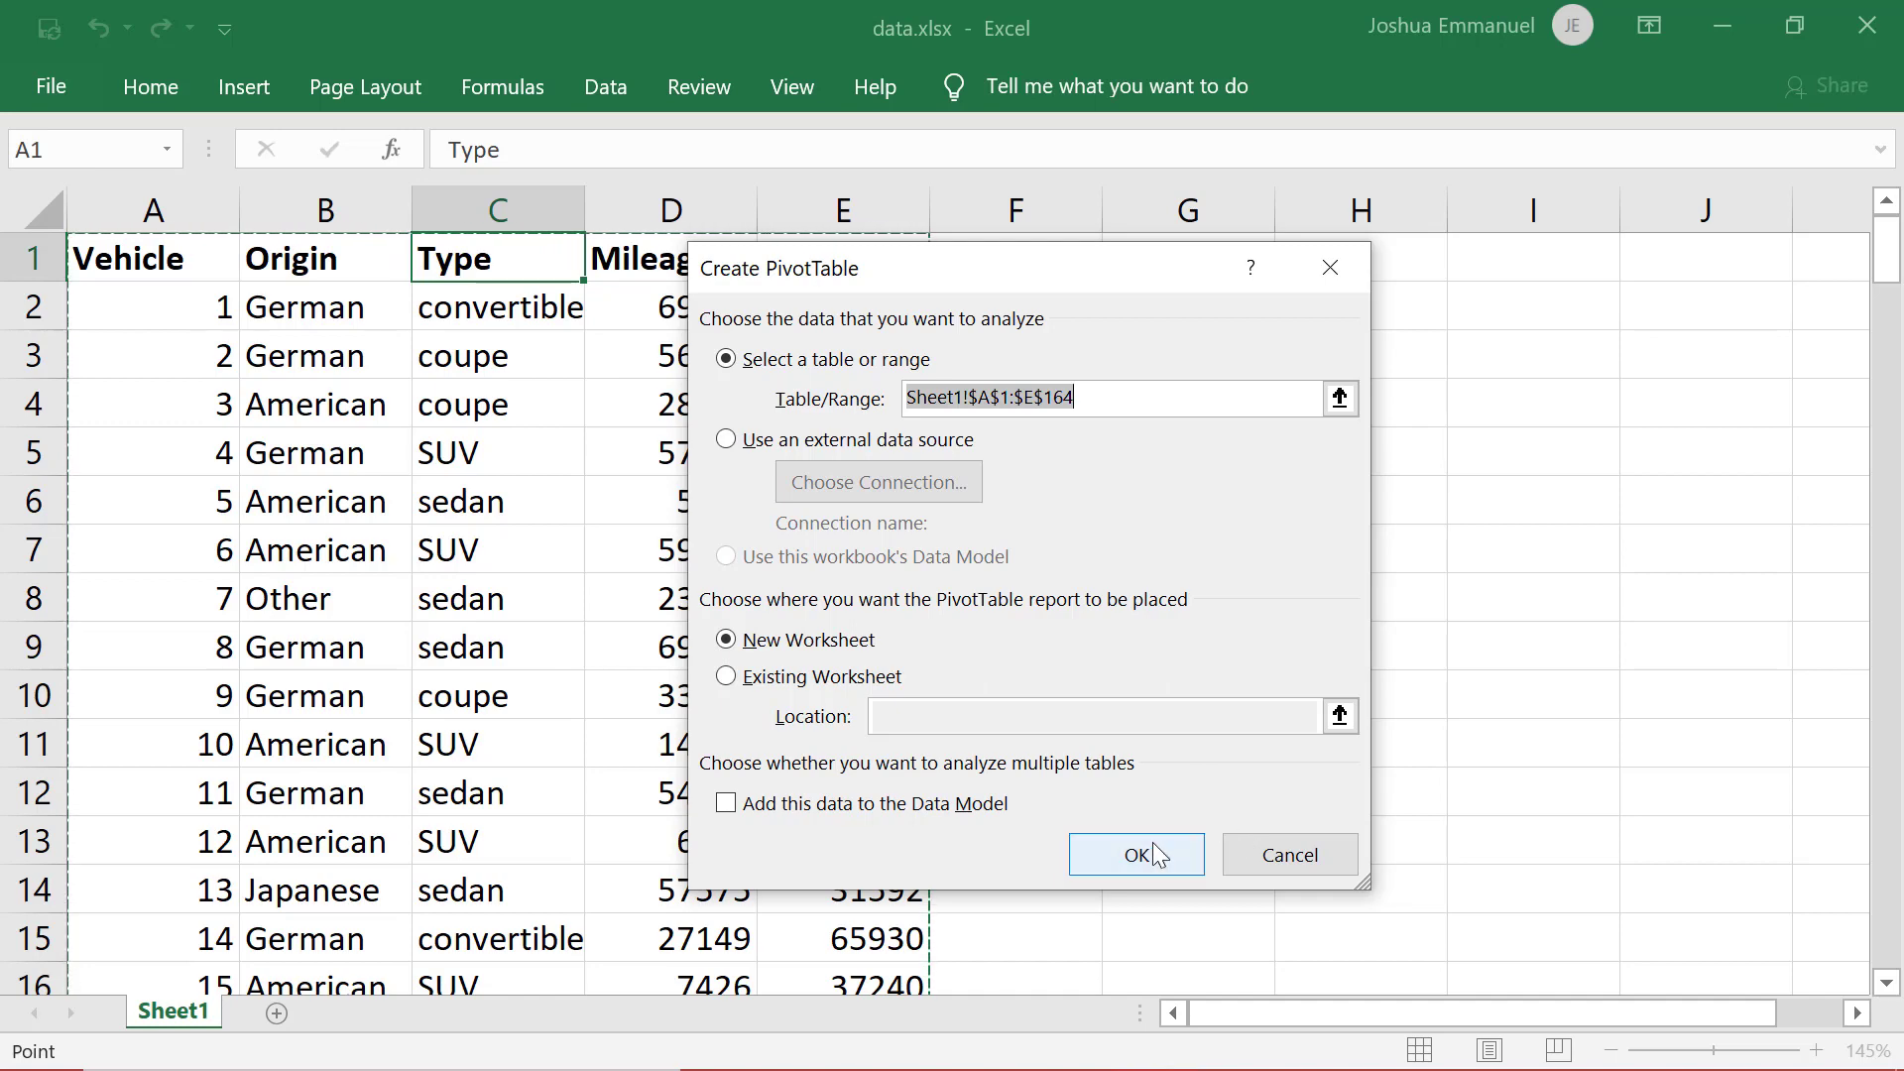
pyautogui.click(1152, 844)
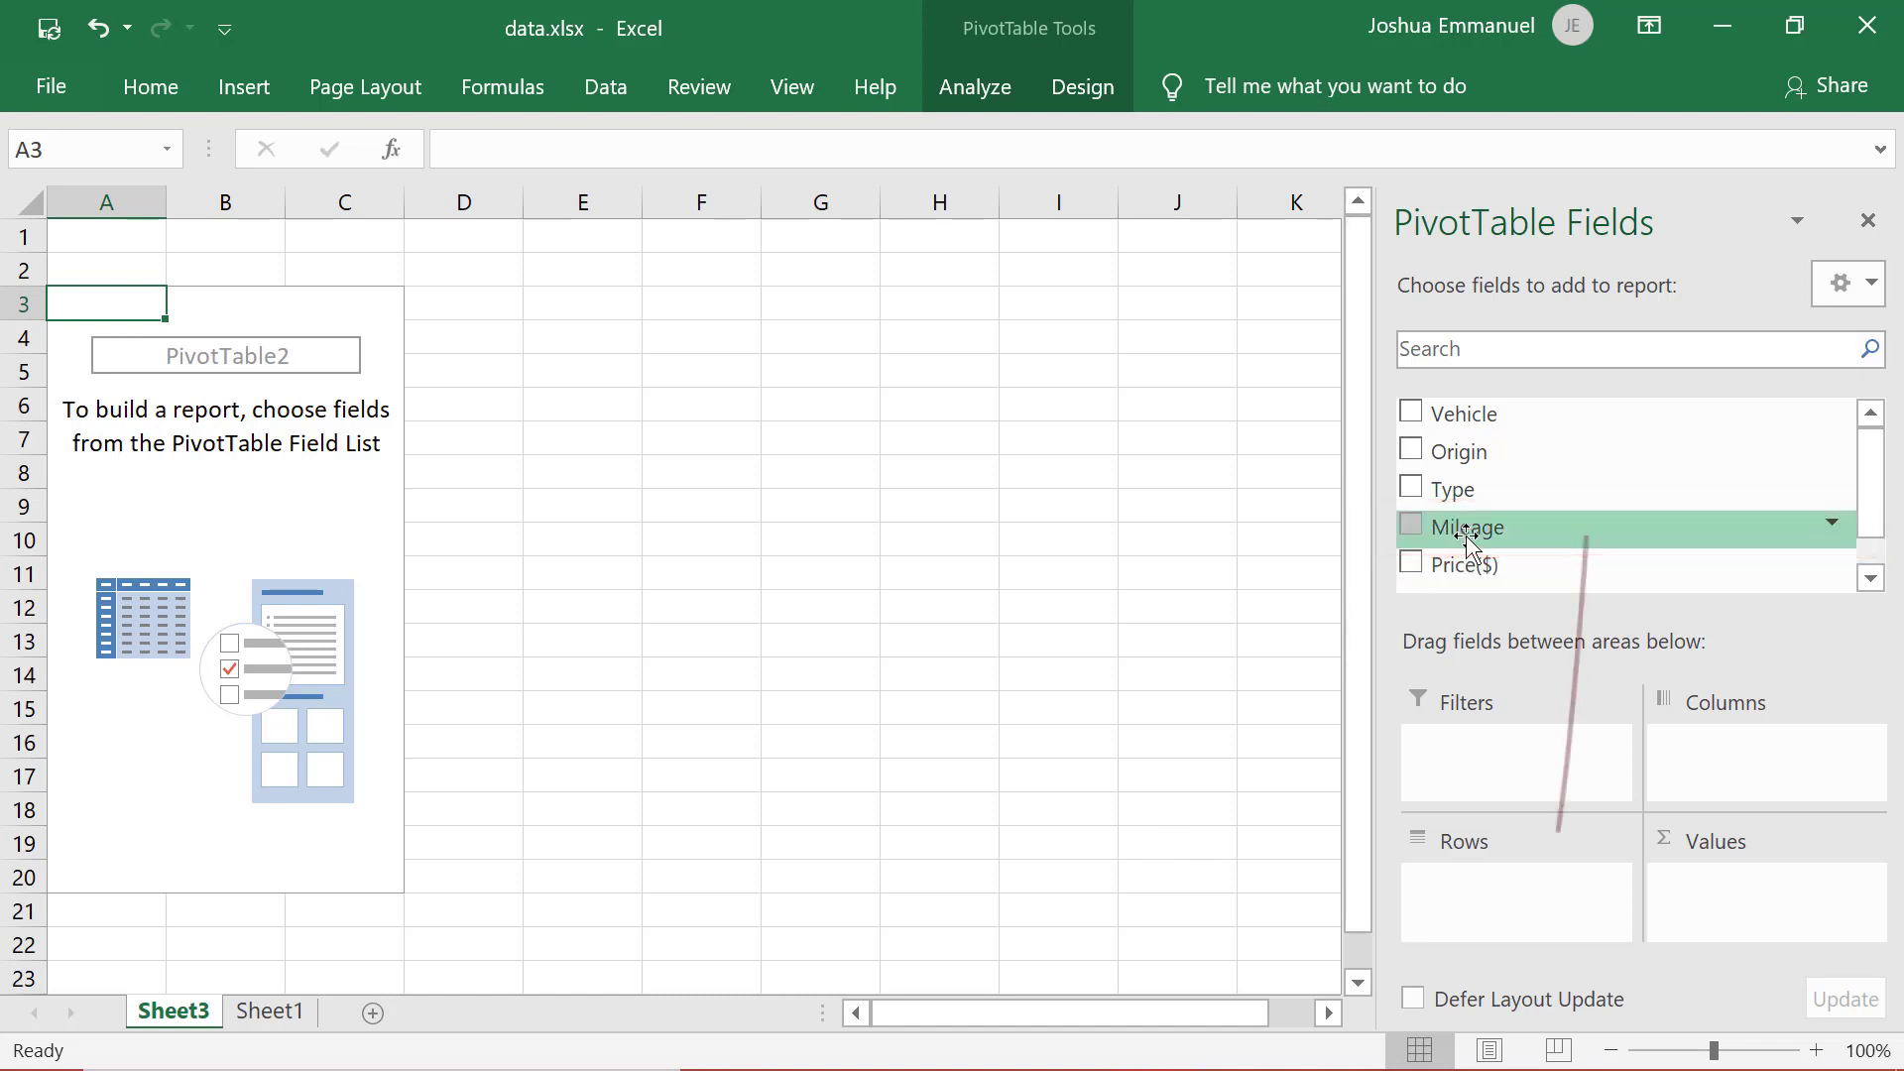
# Step: Place Mileage in both Rows and Values, listing each mileage with its Sum of Mileage
pyautogui.moveTo(1468, 536)
pyautogui.mouseDown()
pyautogui.moveTo(1535, 719)
pyautogui.moveTo(1547, 911)
pyautogui.mouseUp()
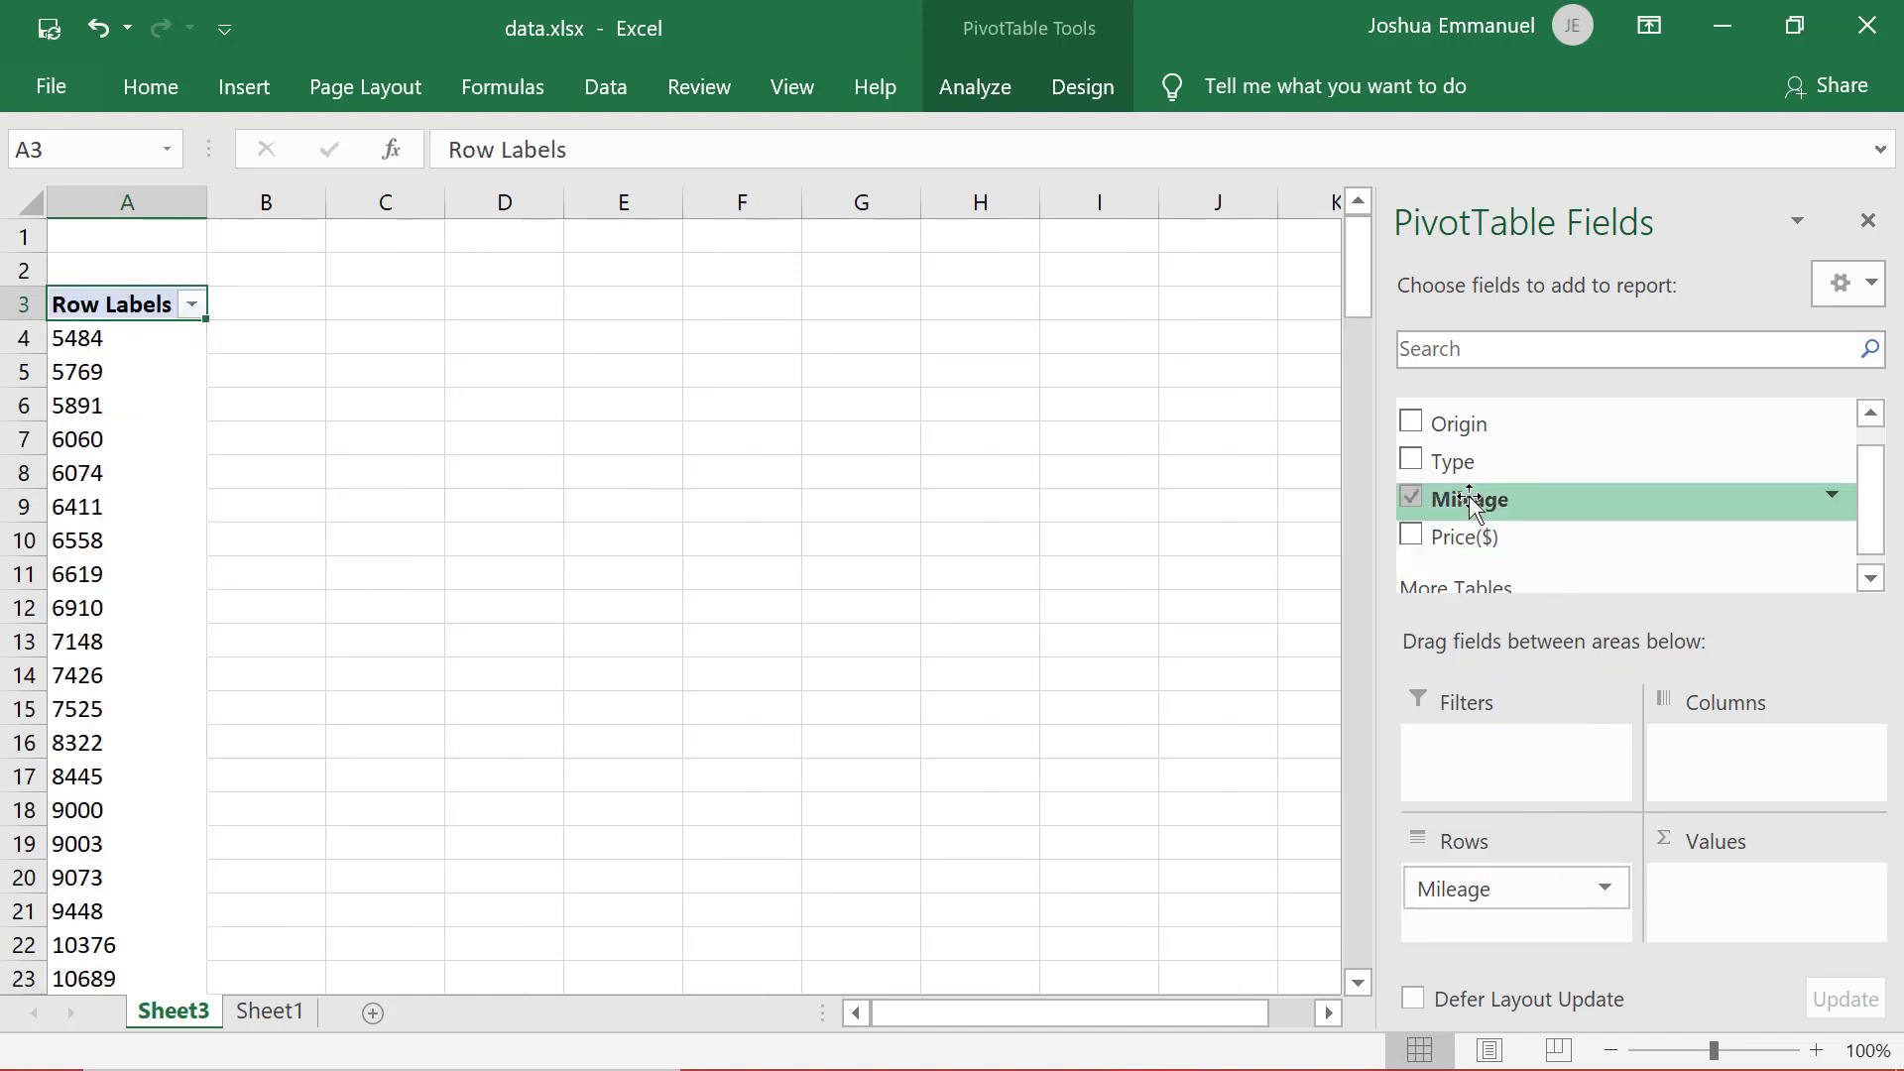
pyautogui.moveTo(1471, 501)
pyautogui.mouseDown()
pyautogui.moveTo(1579, 625)
pyautogui.moveTo(1785, 784)
pyautogui.moveTo(1791, 925)
pyautogui.mouseUp()
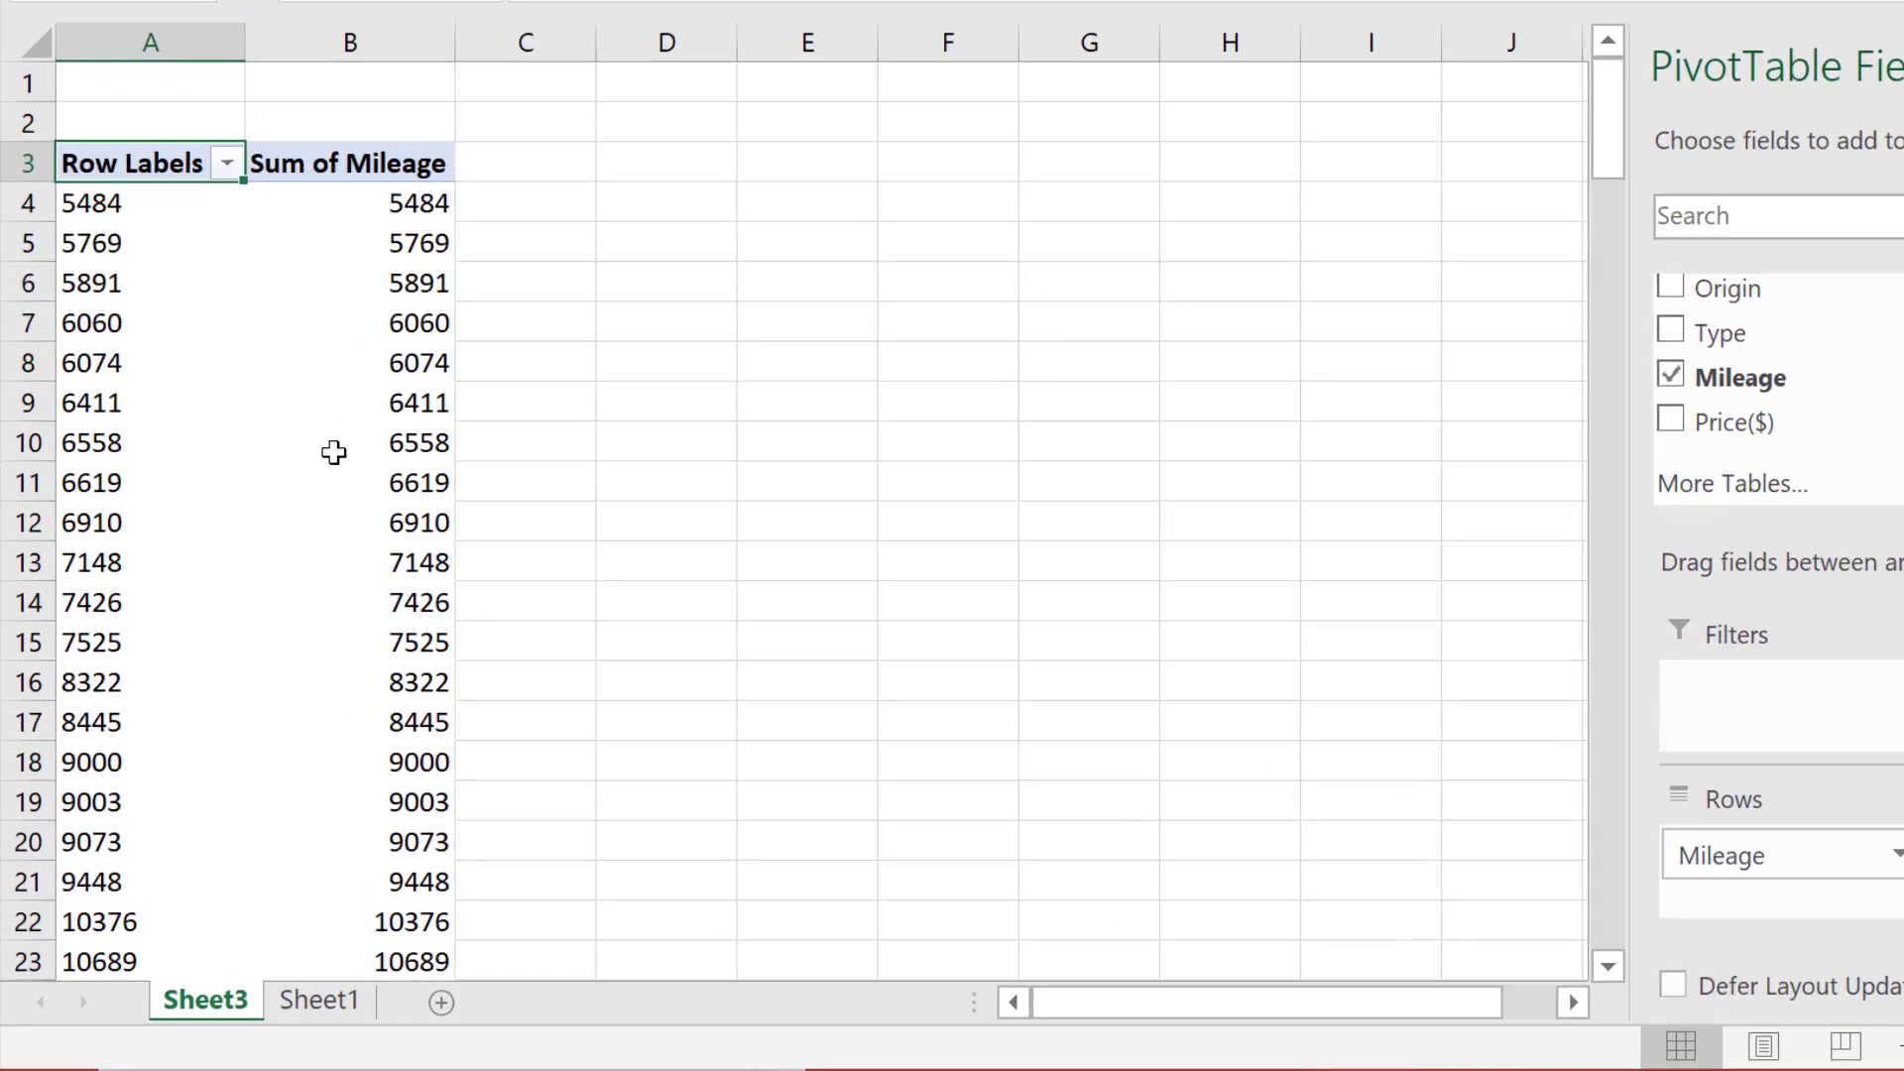
# Step: Switch the Mileage values from Sum to Count, giving a Count of Mileage column
pyautogui.rightClick(315, 540)
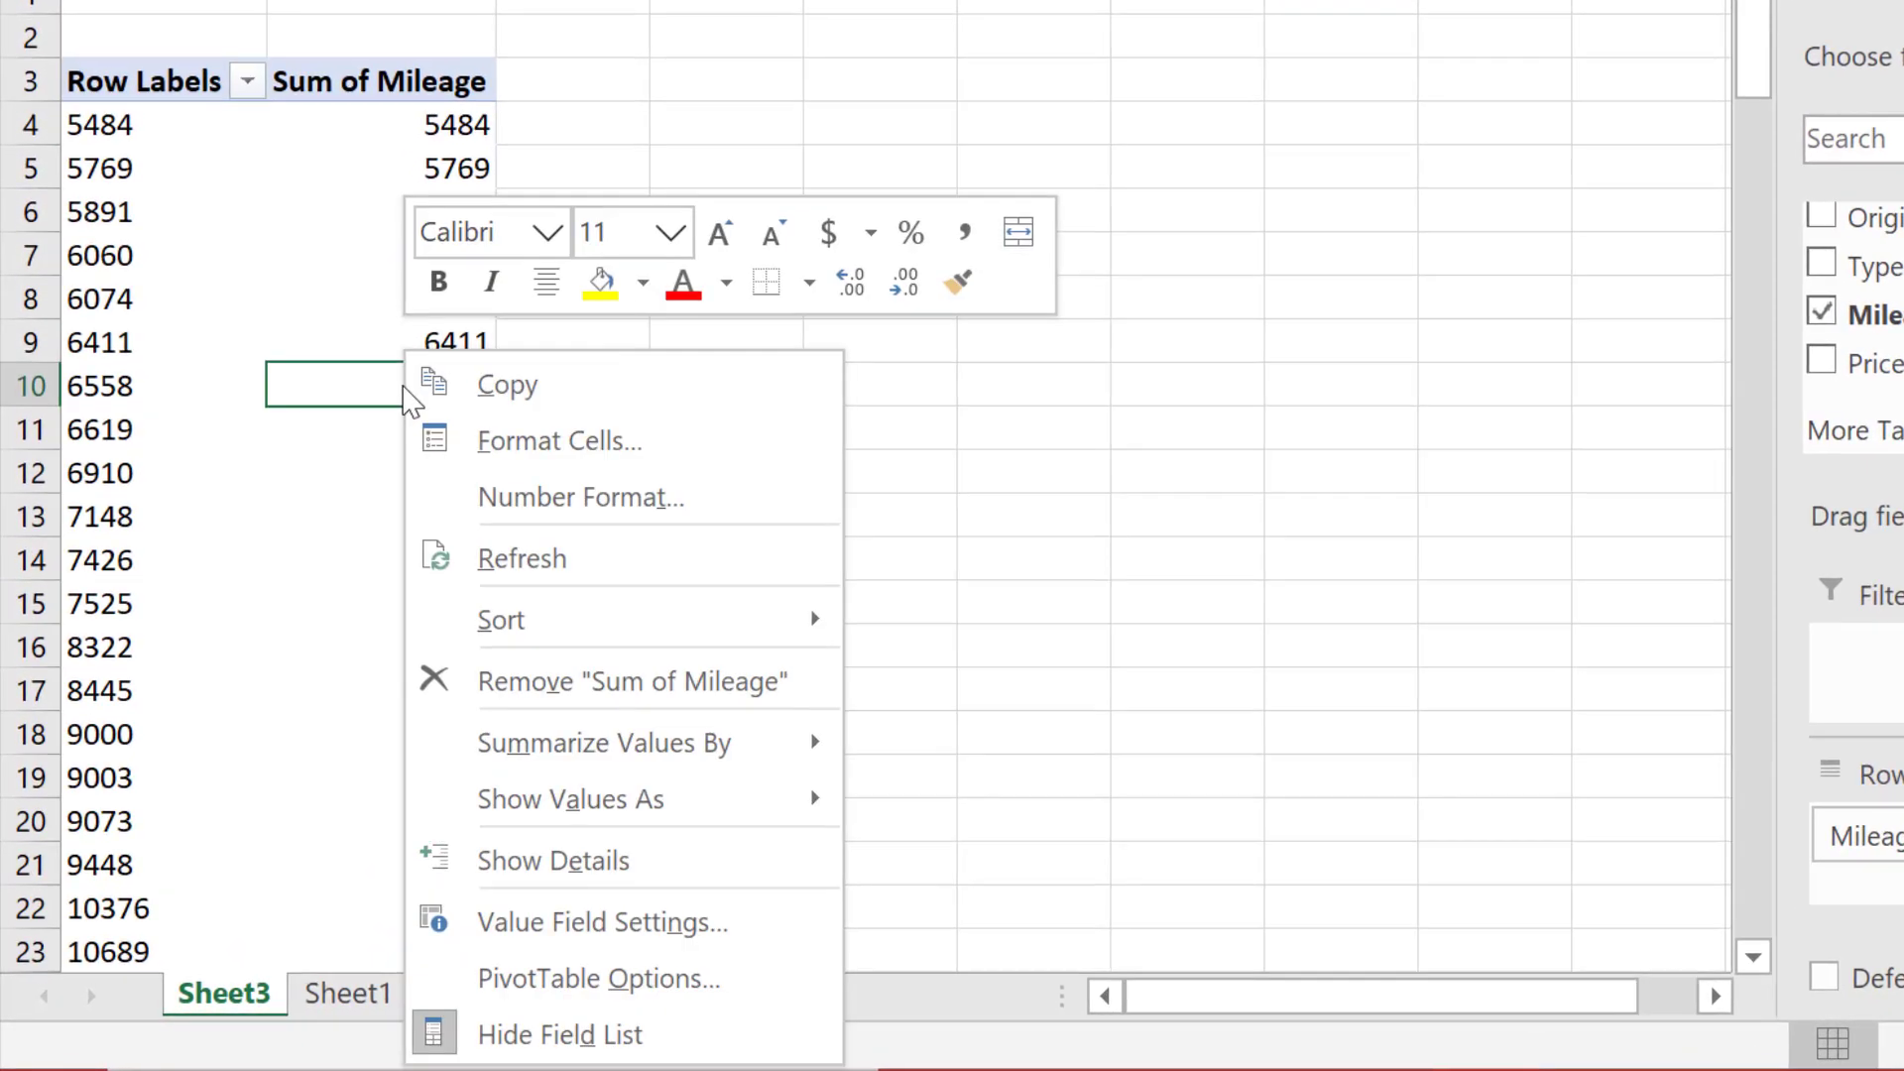
pyautogui.moveTo(716, 751)
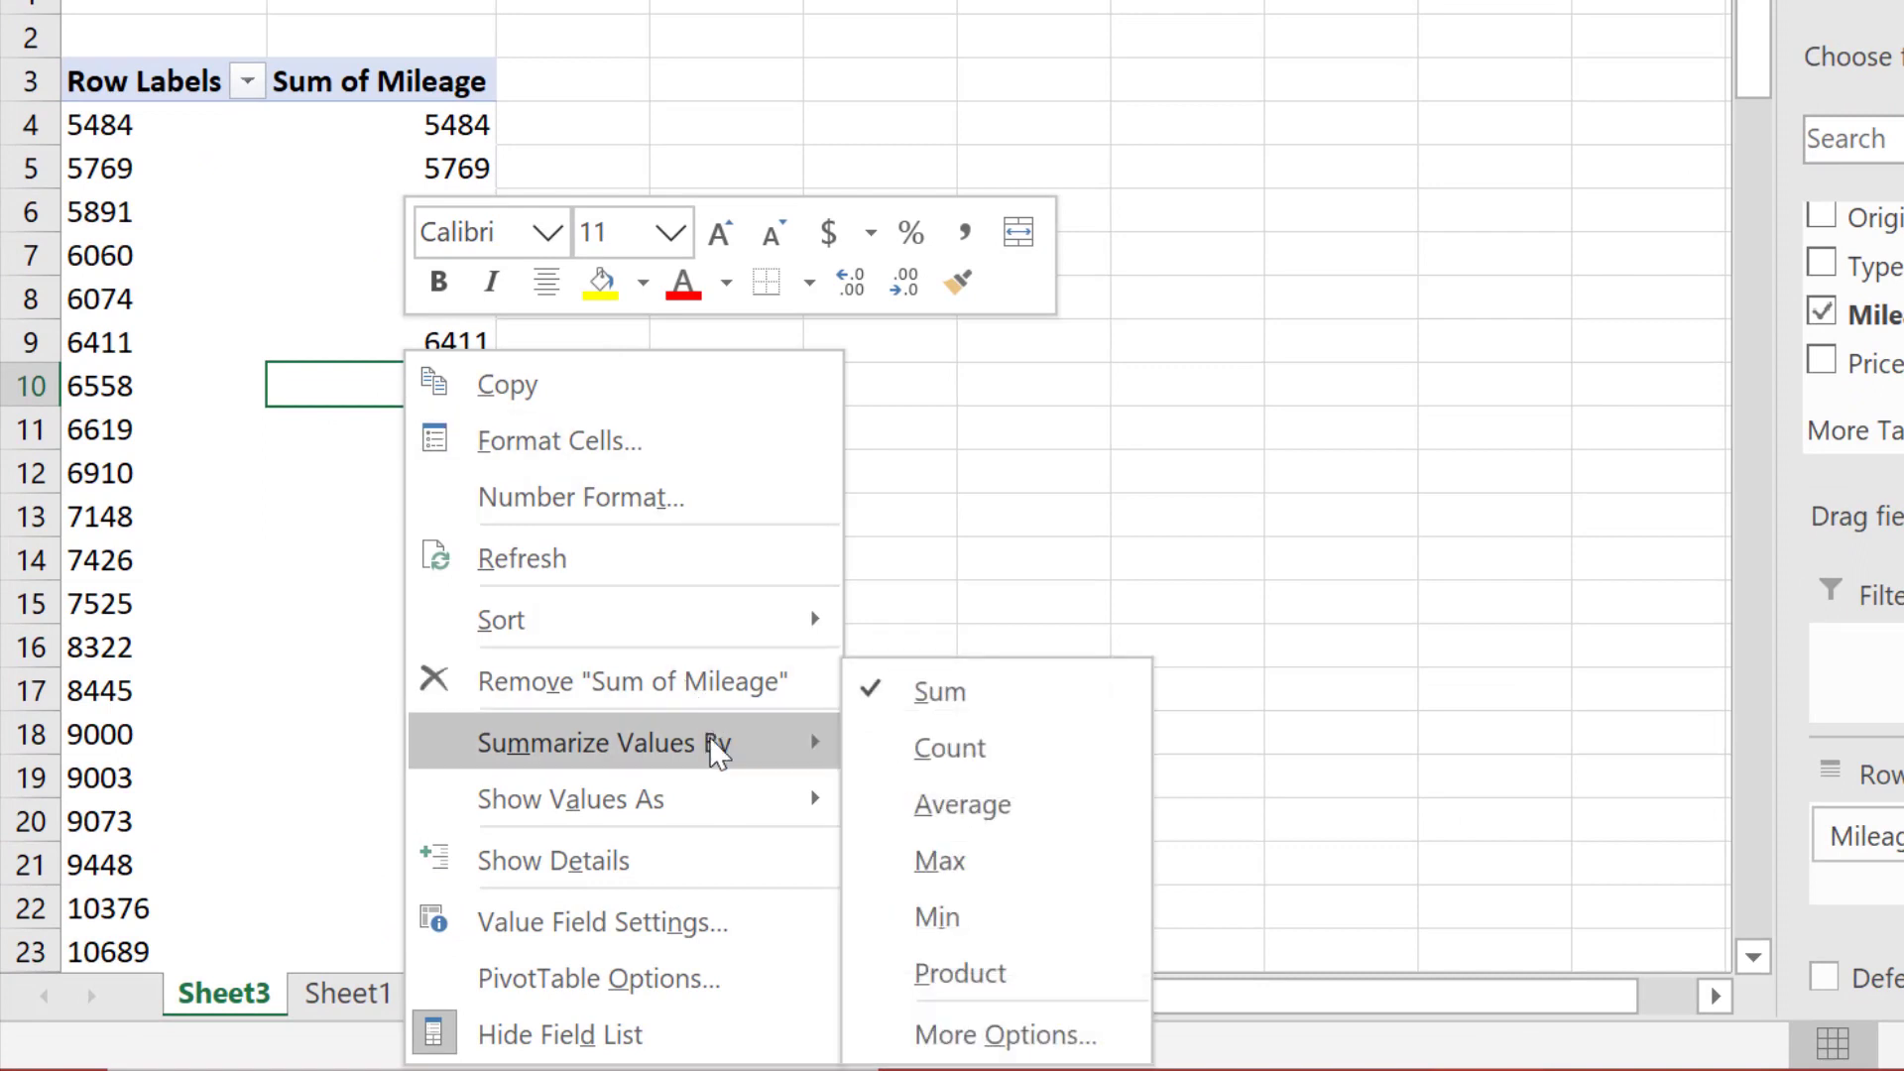
pyautogui.click(929, 759)
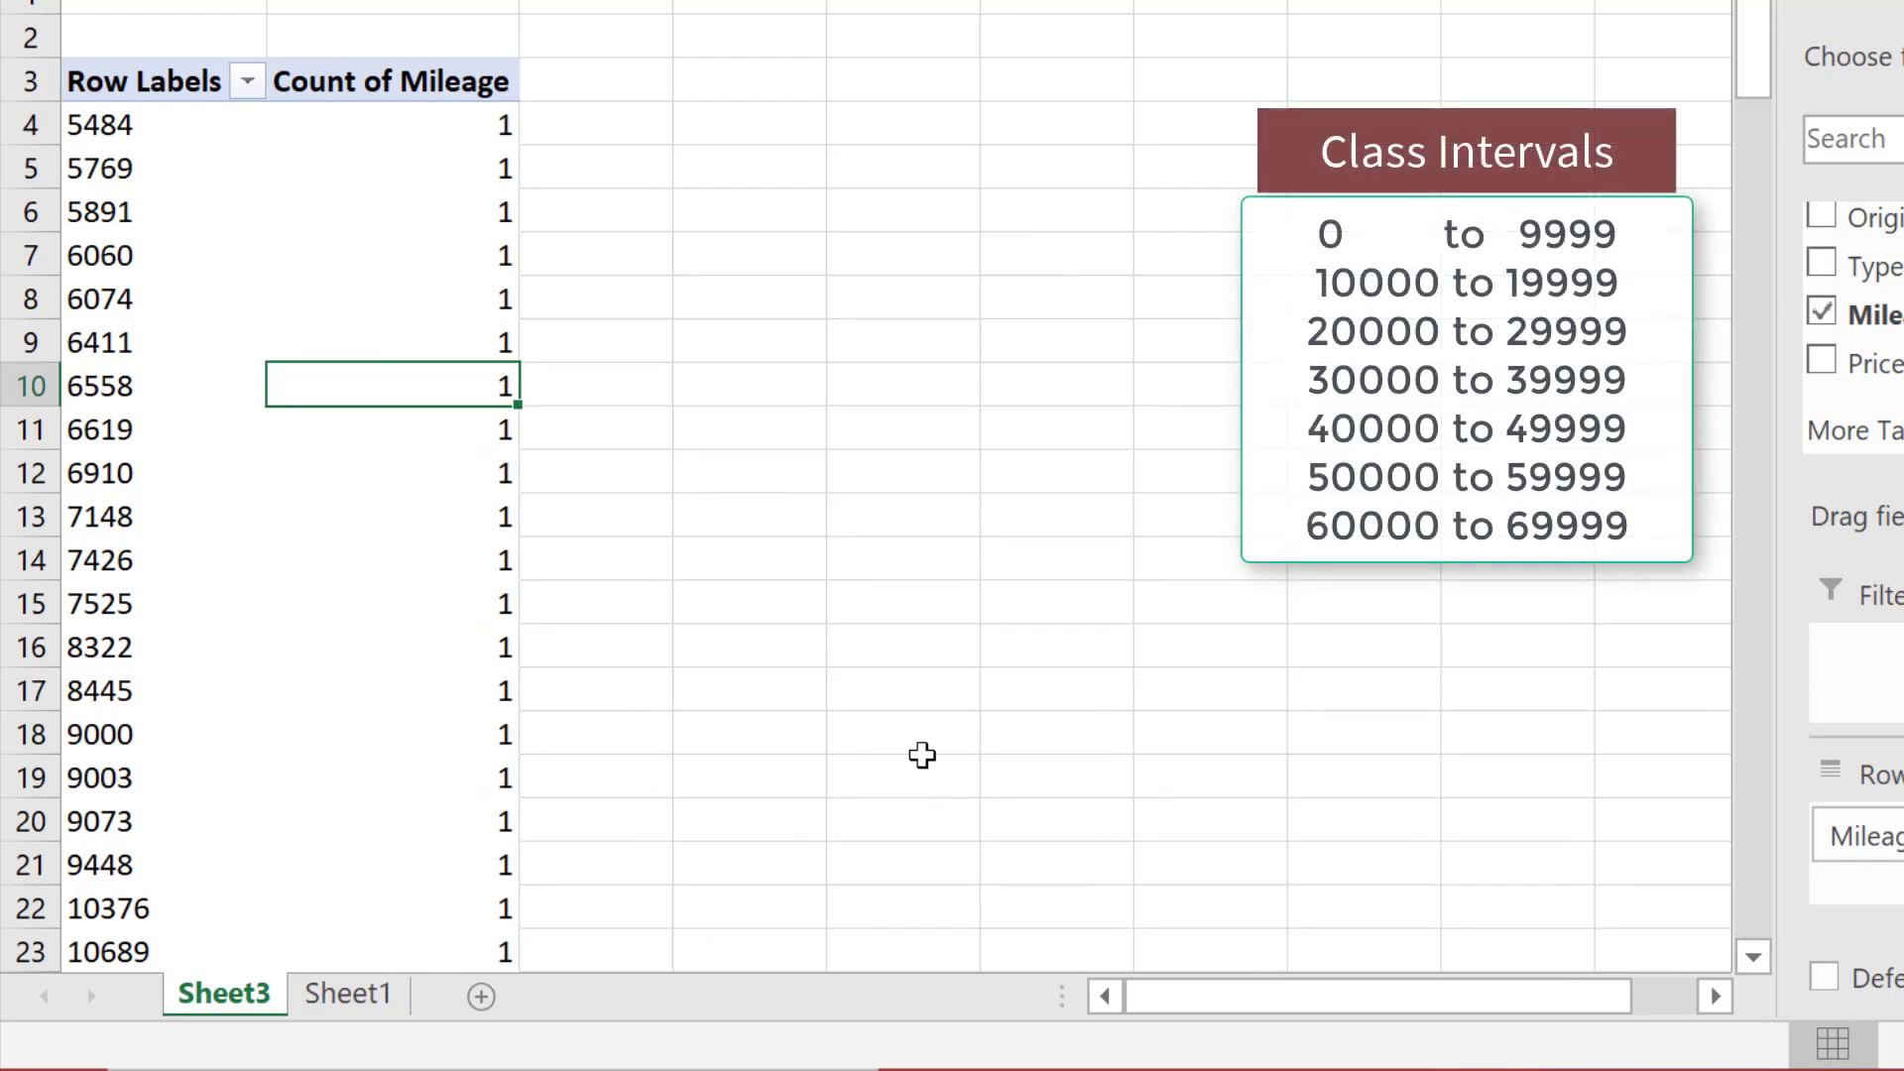
# Step: Group the mileage row labels into 10000-wide classes starting at 0
pyautogui.click(119, 342)
pyautogui.rightClick(119, 342)
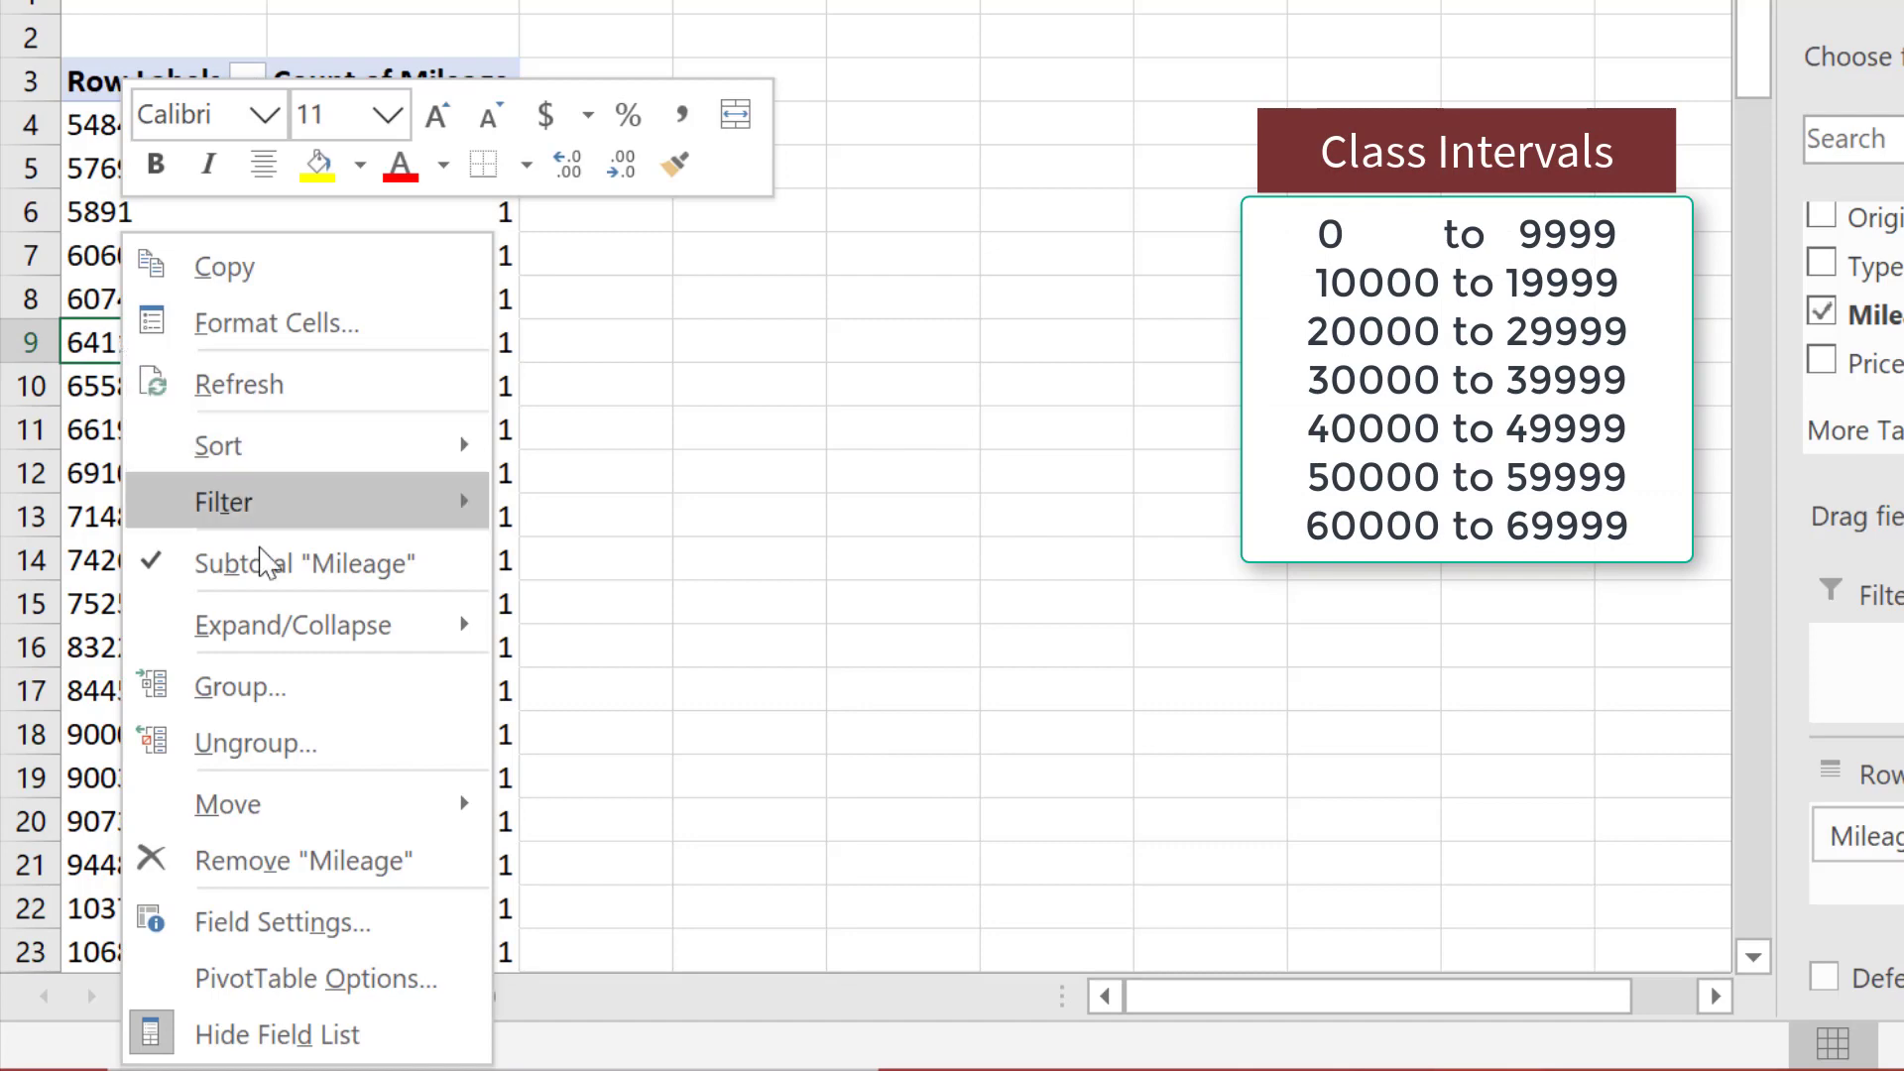
pyautogui.click(300, 685)
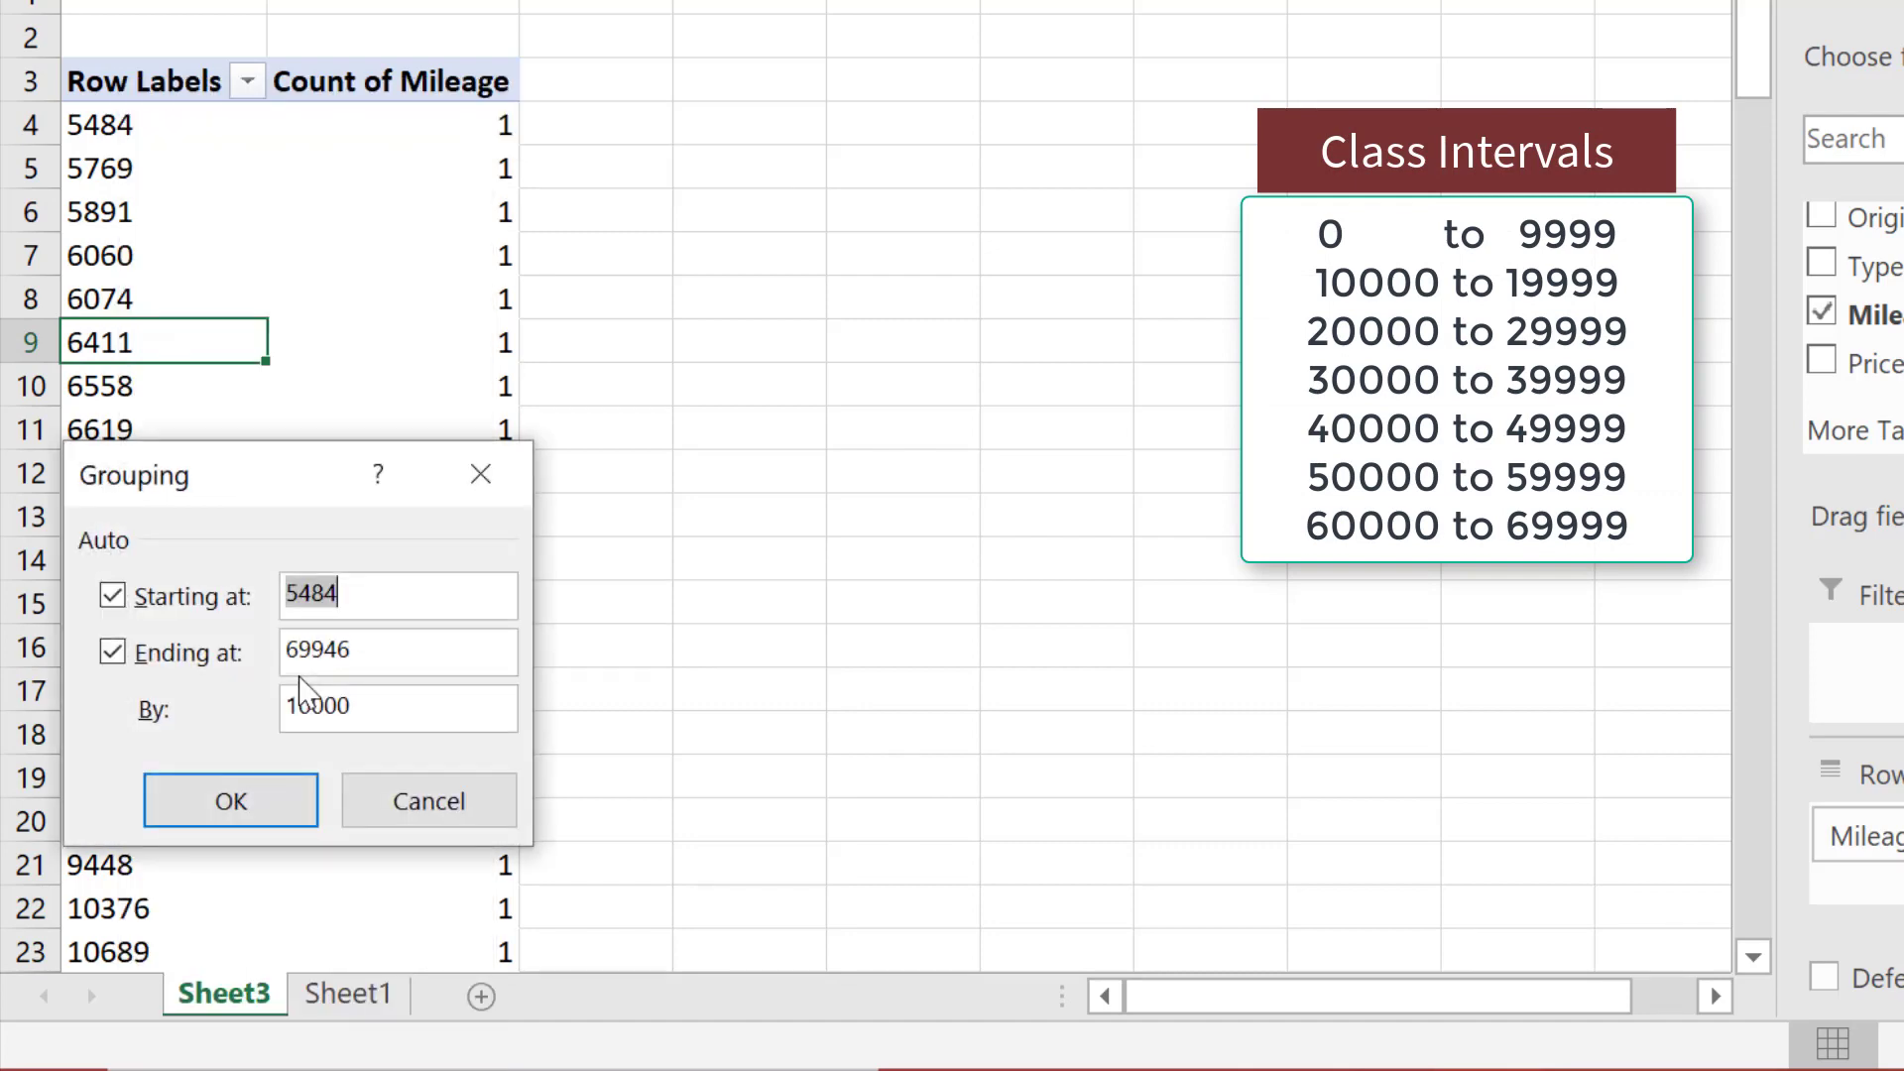
pyautogui.moveTo(217, 493)
pyautogui.mouseDown()
pyautogui.moveTo(651, 230)
pyautogui.moveTo(732, 149)
pyautogui.mouseUp()
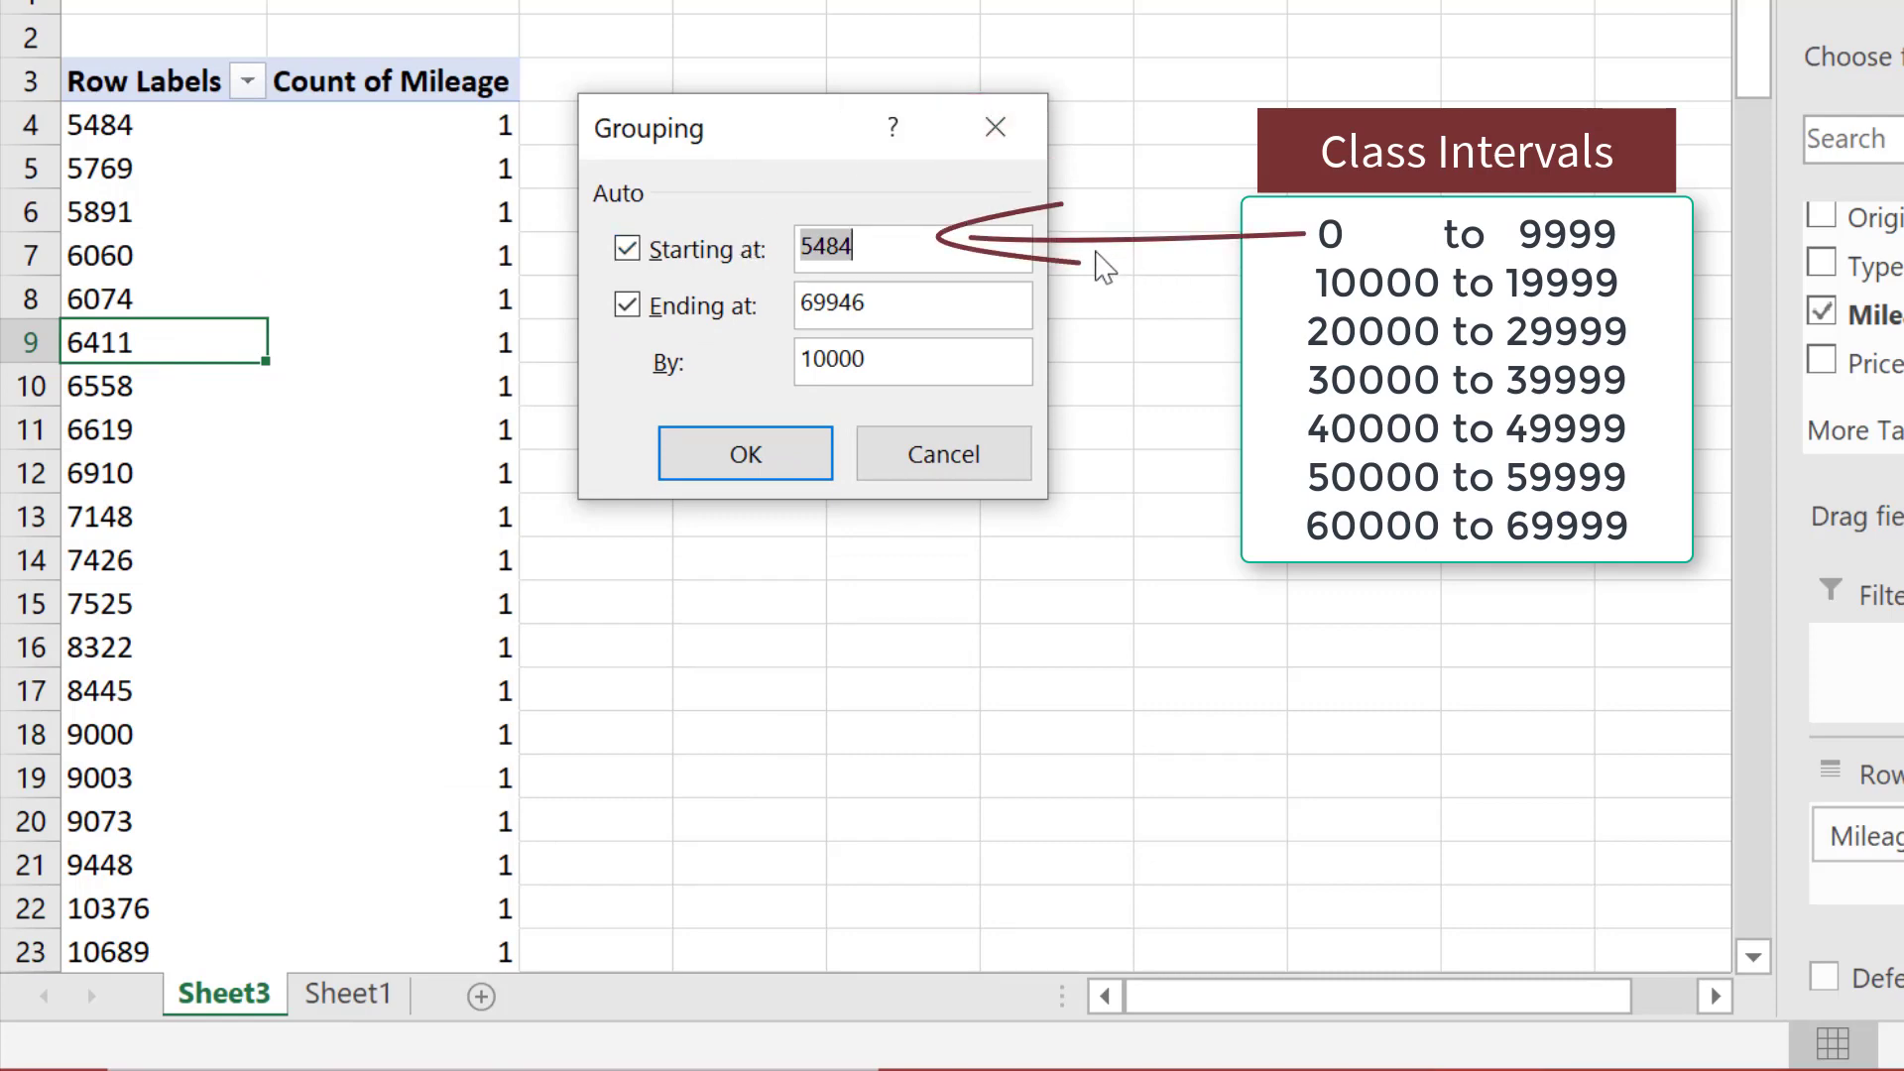
pyautogui.write('0')
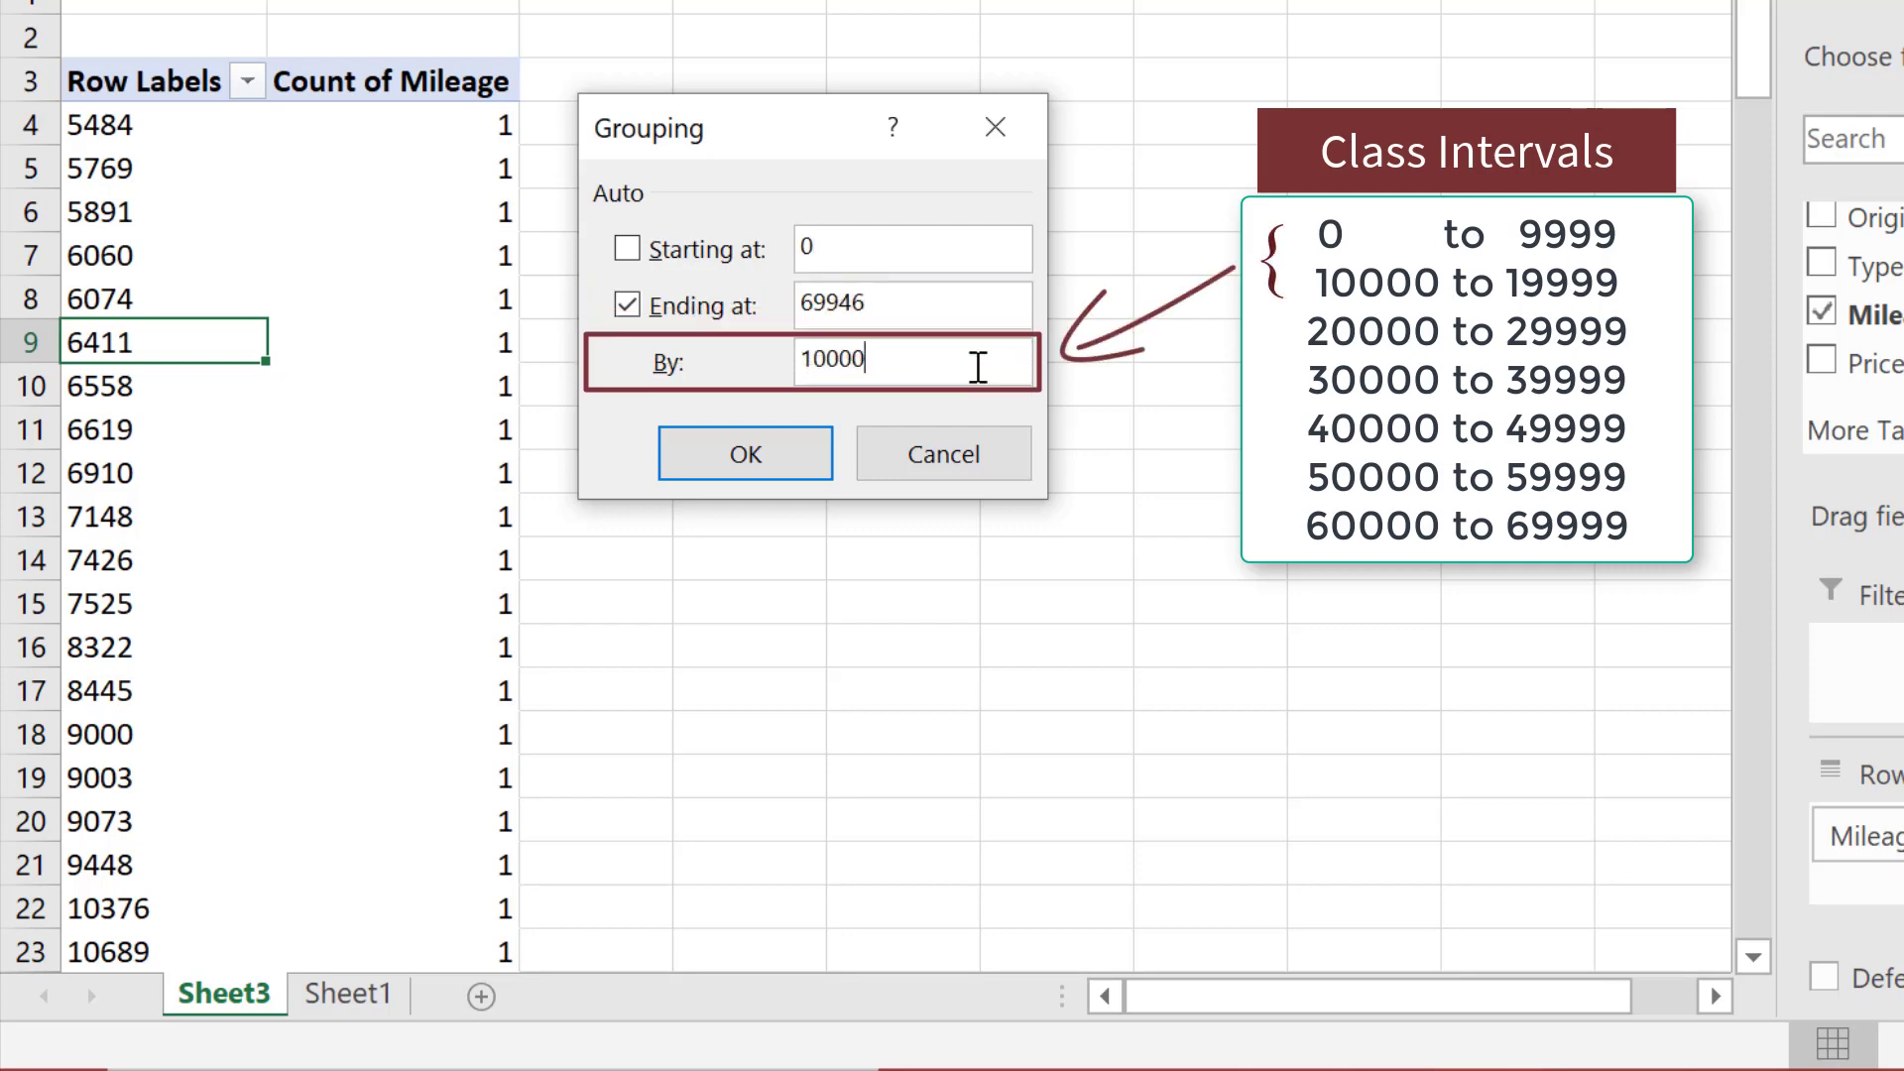
pyautogui.click(780, 459)
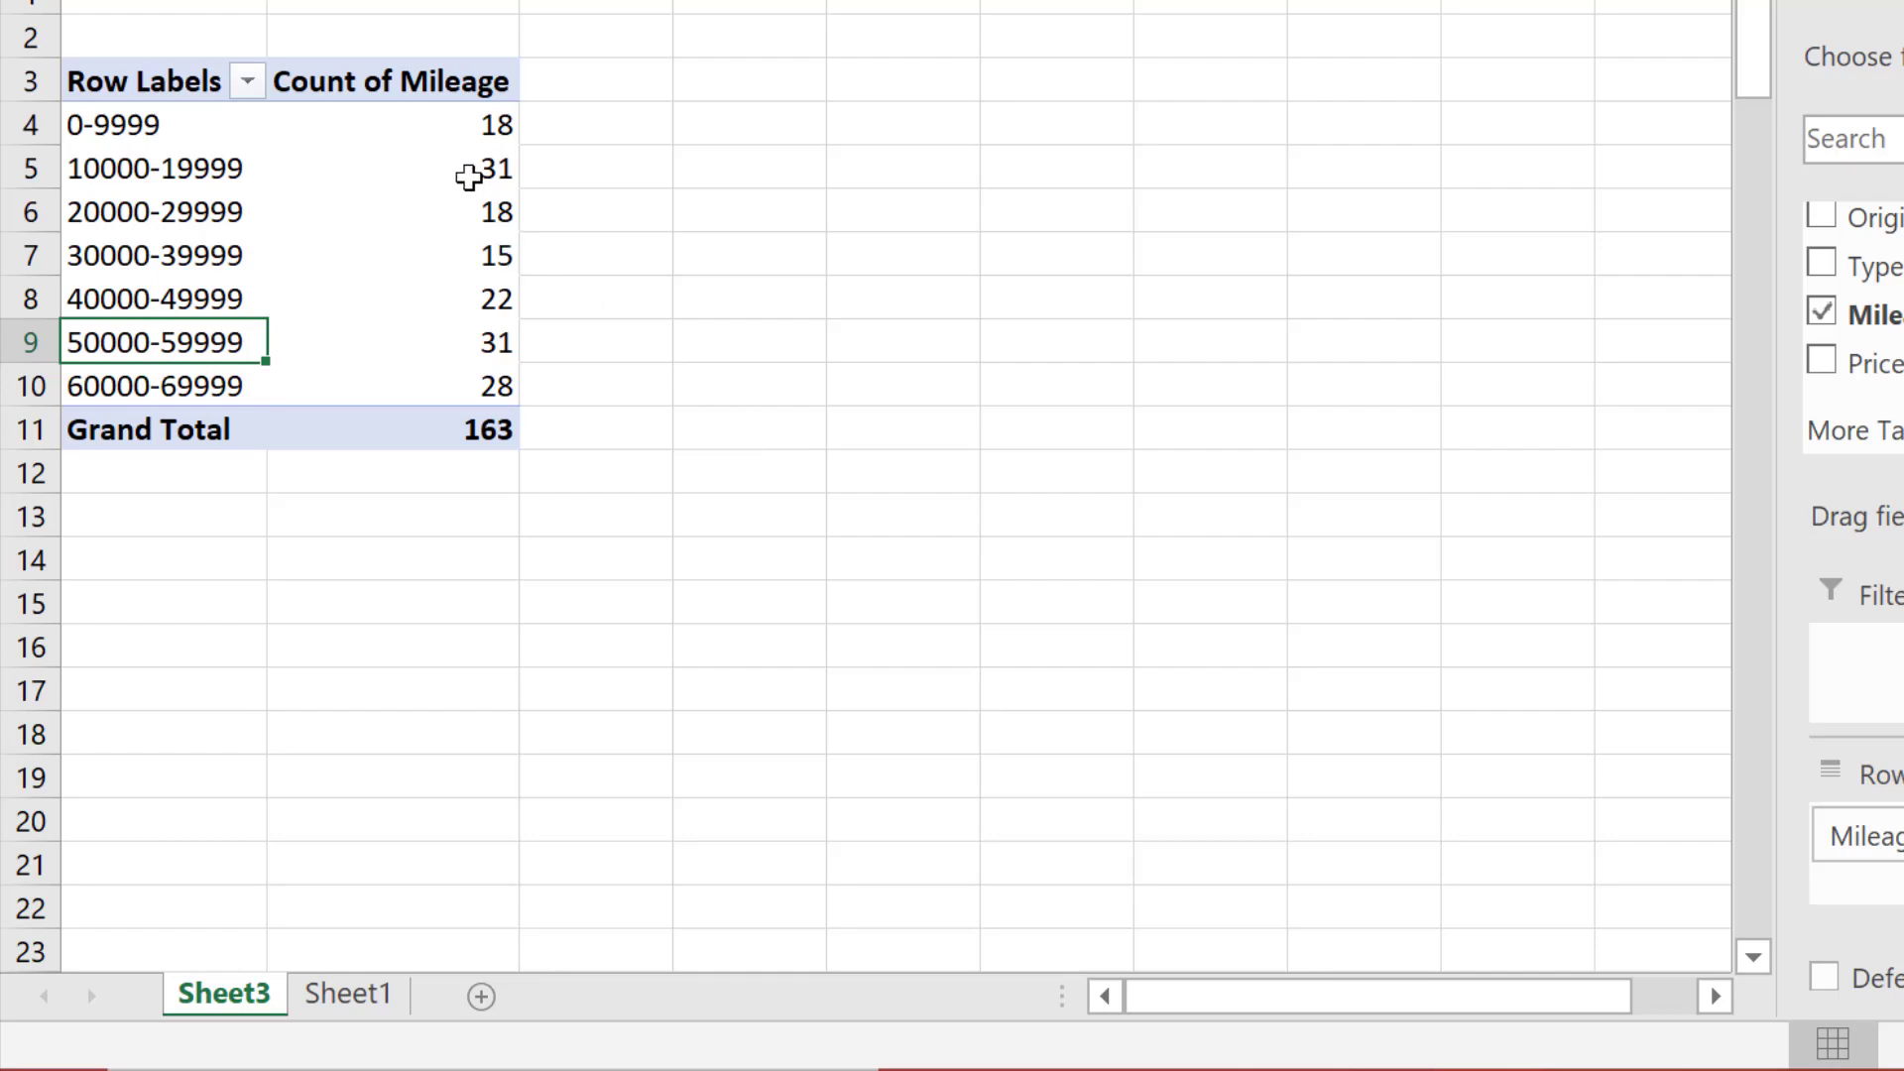
pyautogui.rightClick(467, 174)
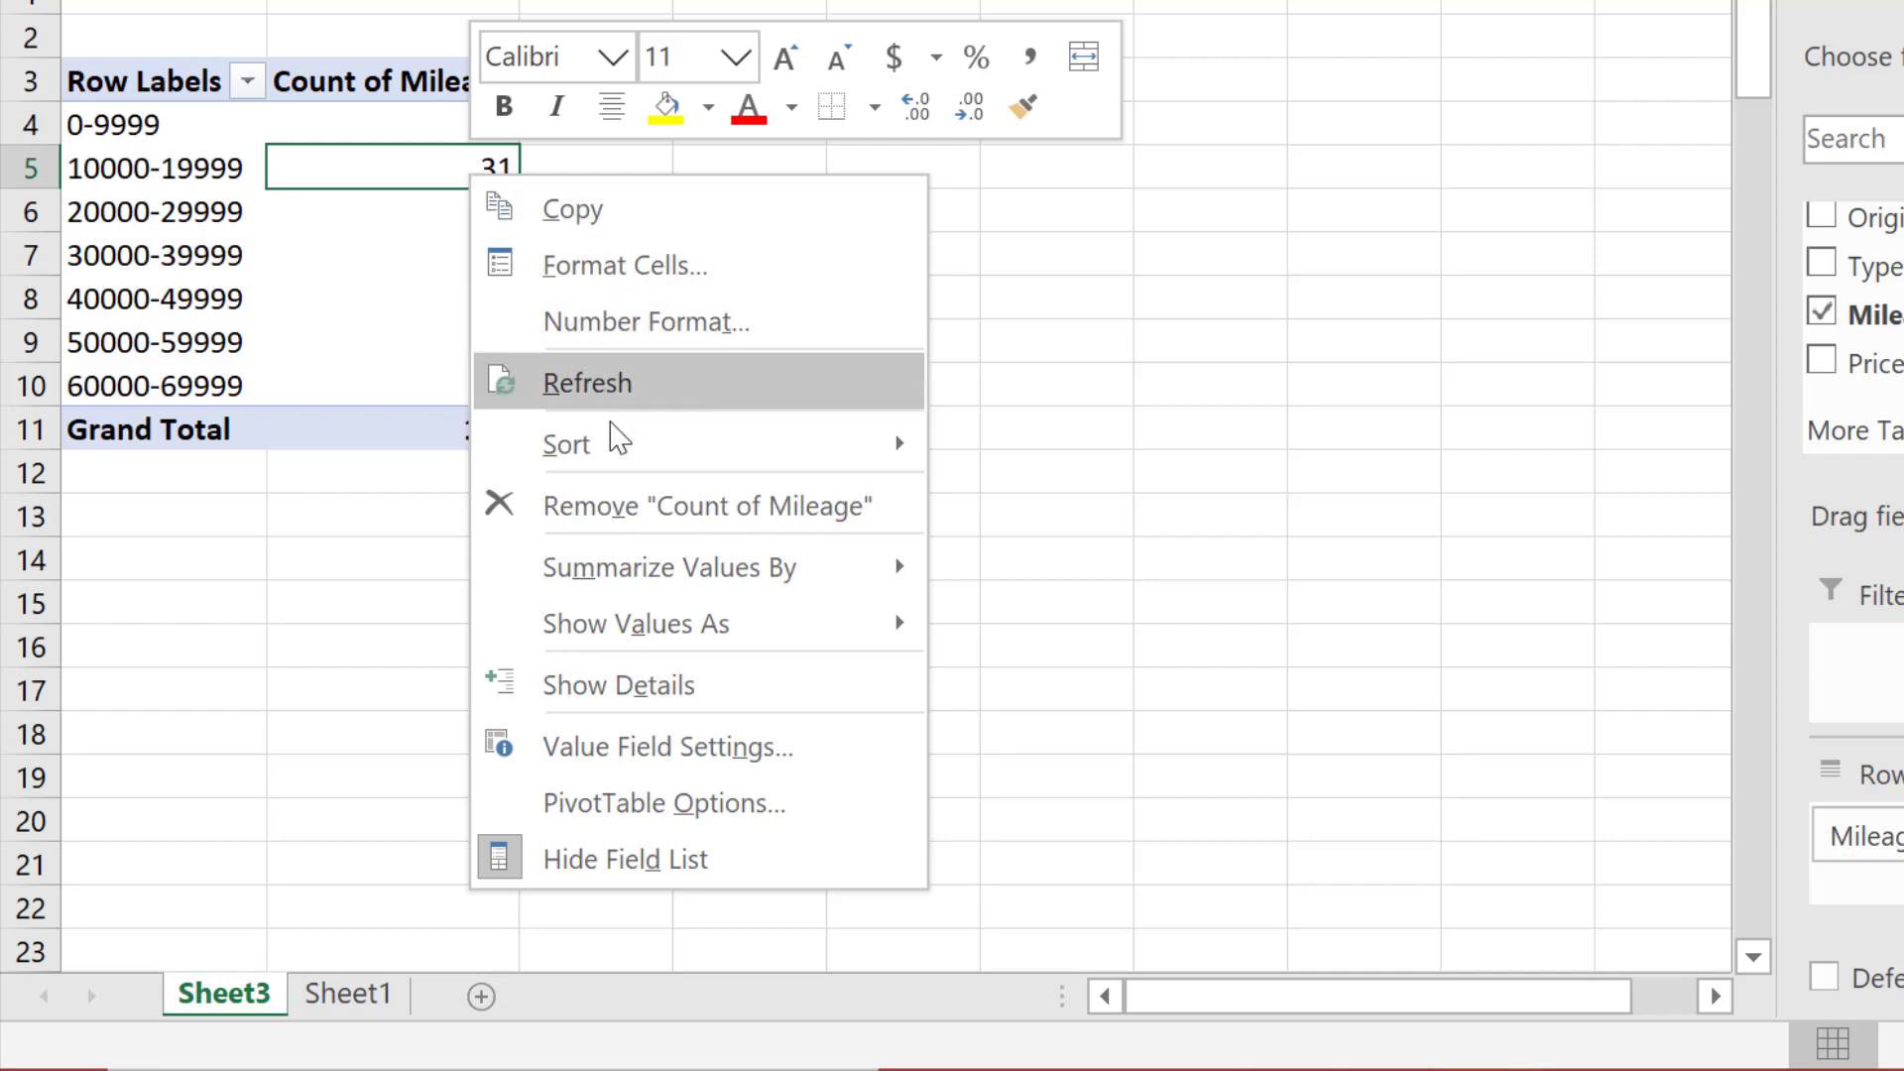
pyautogui.moveTo(633, 625)
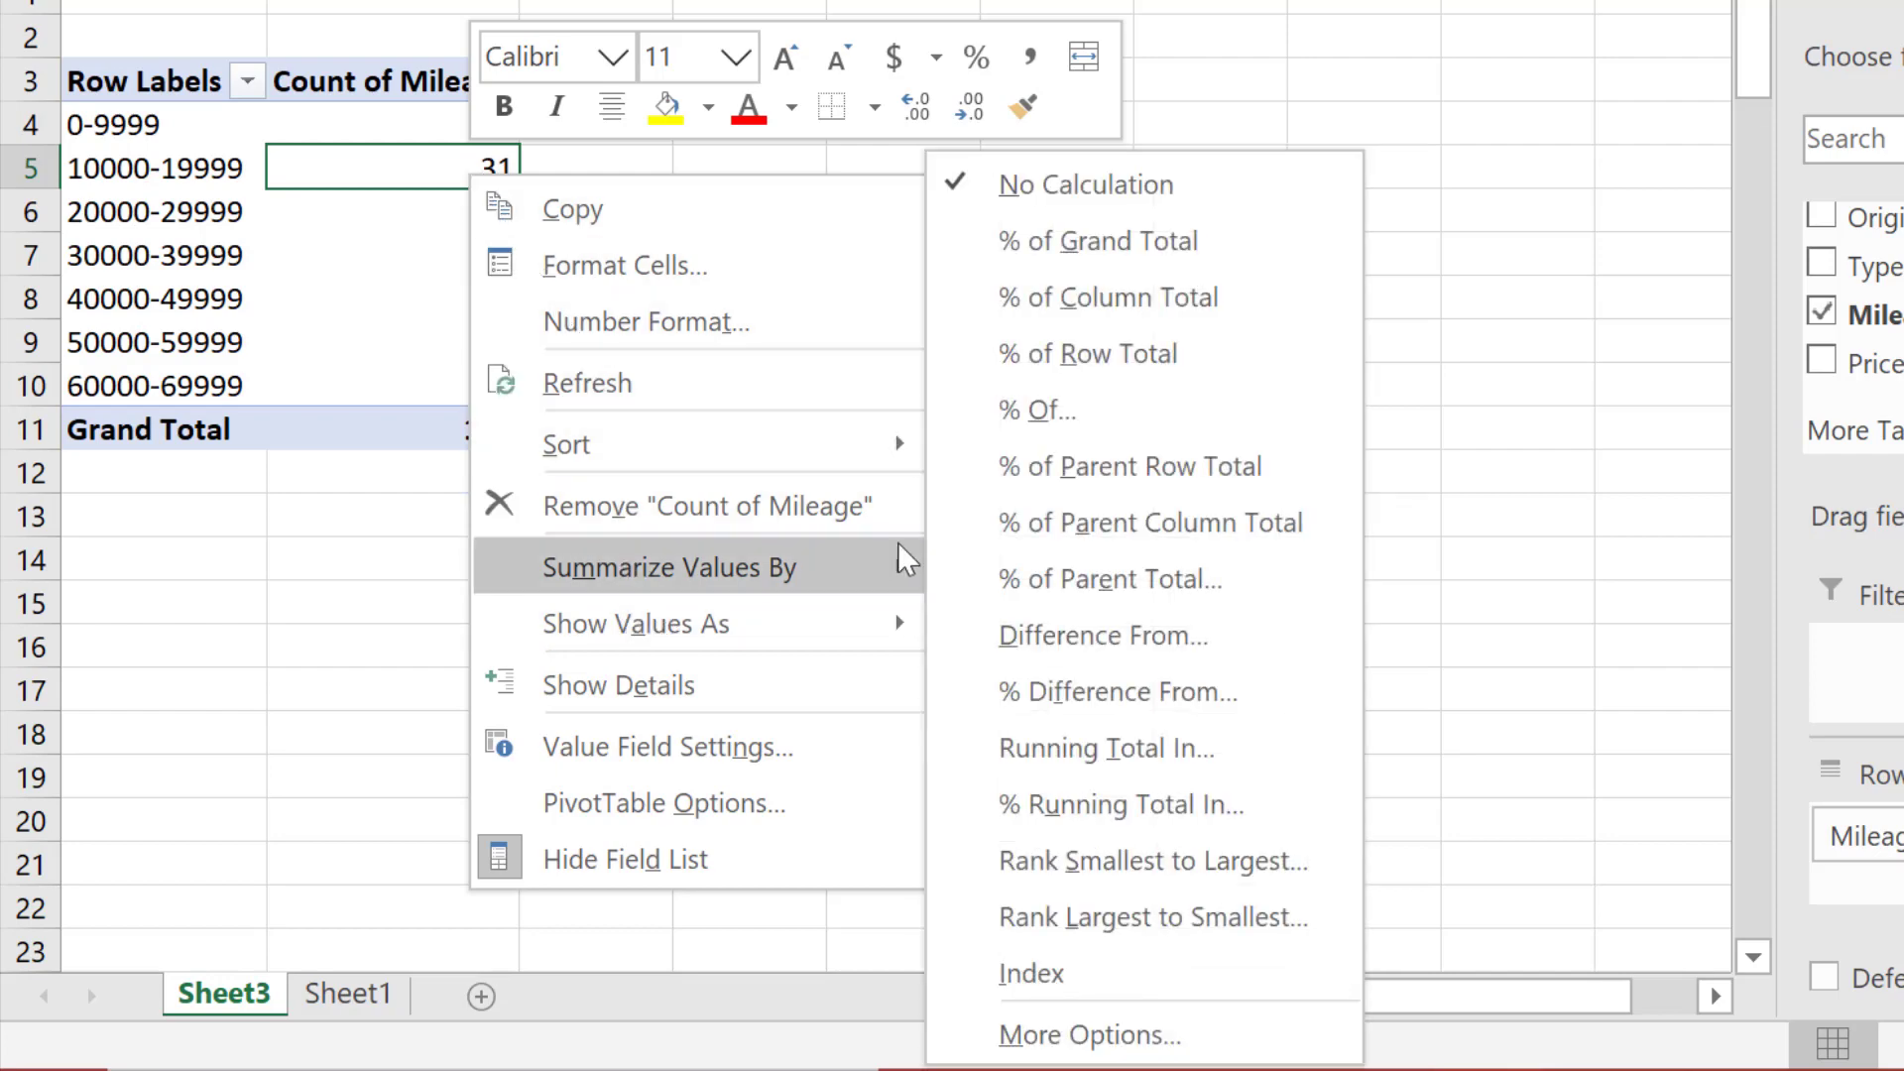
pyautogui.click(1210, 320)
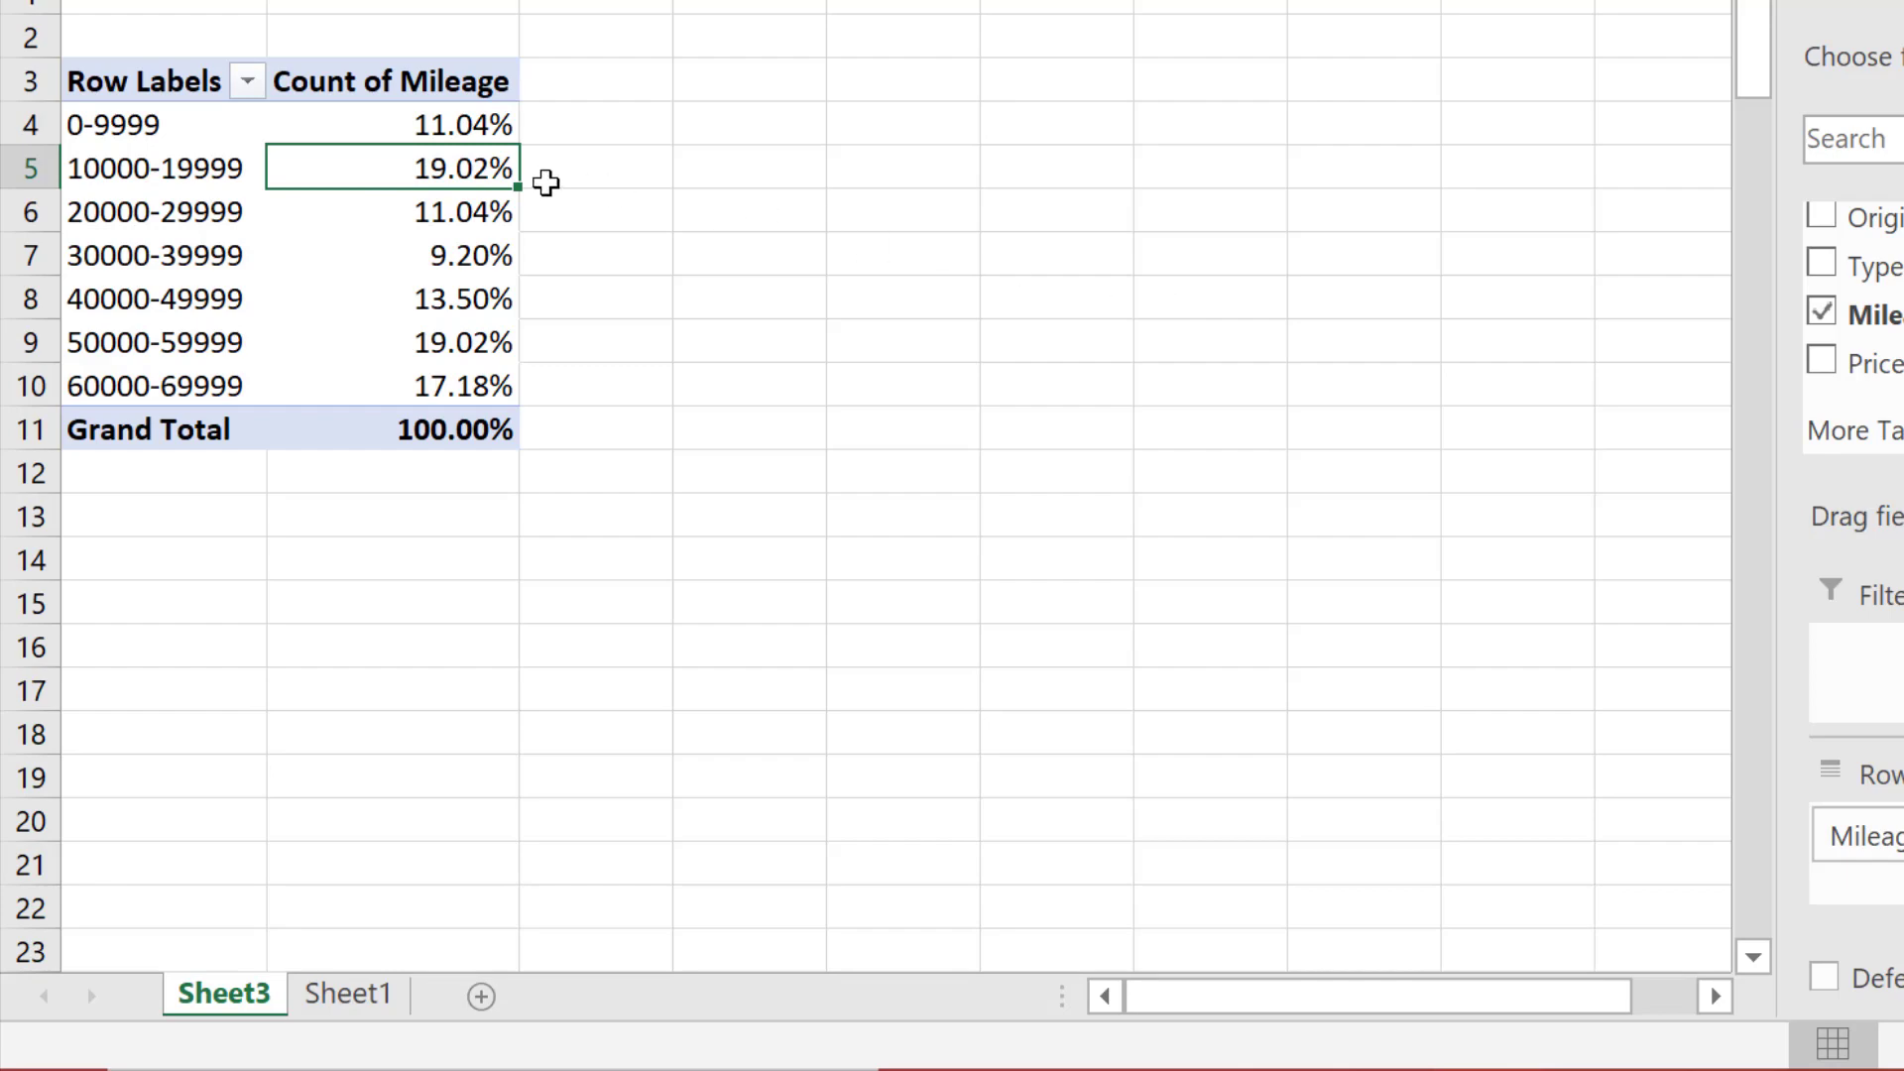
pyautogui.rightClick(456, 166)
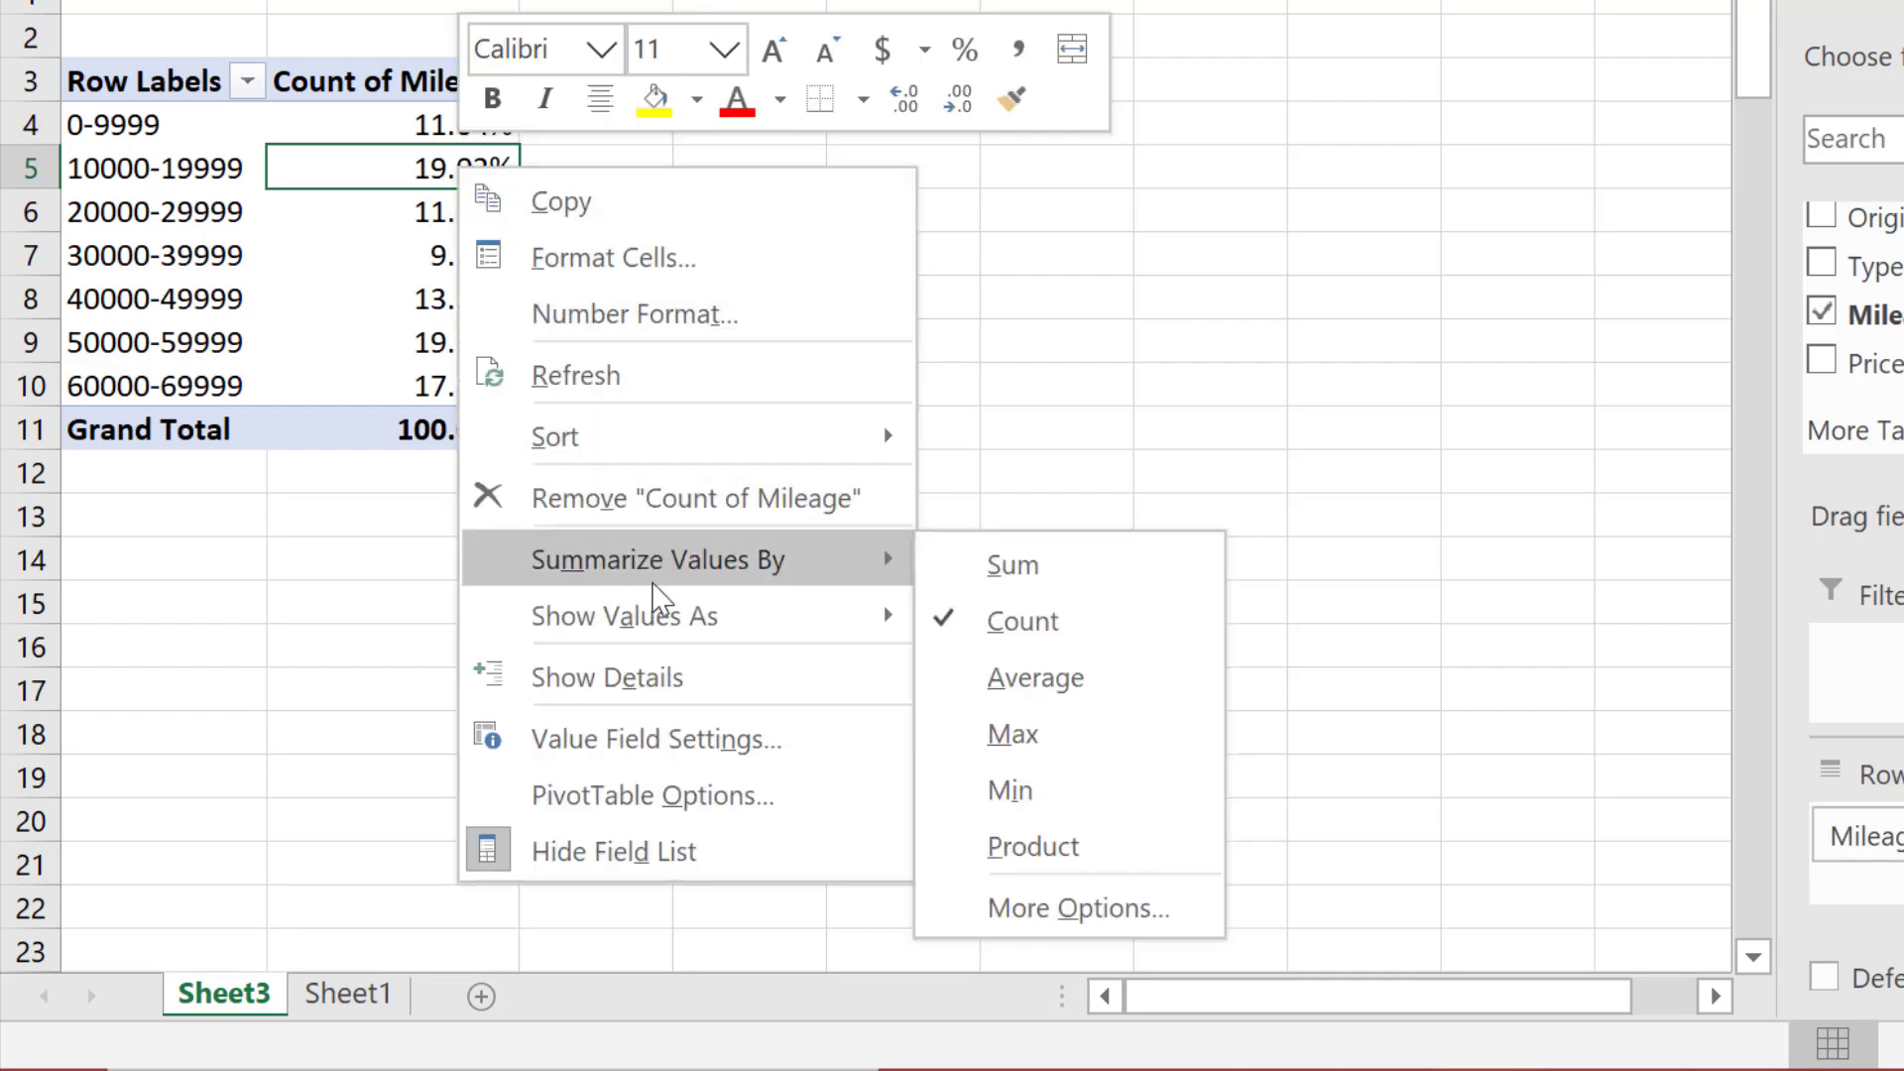
pyautogui.click(1057, 191)
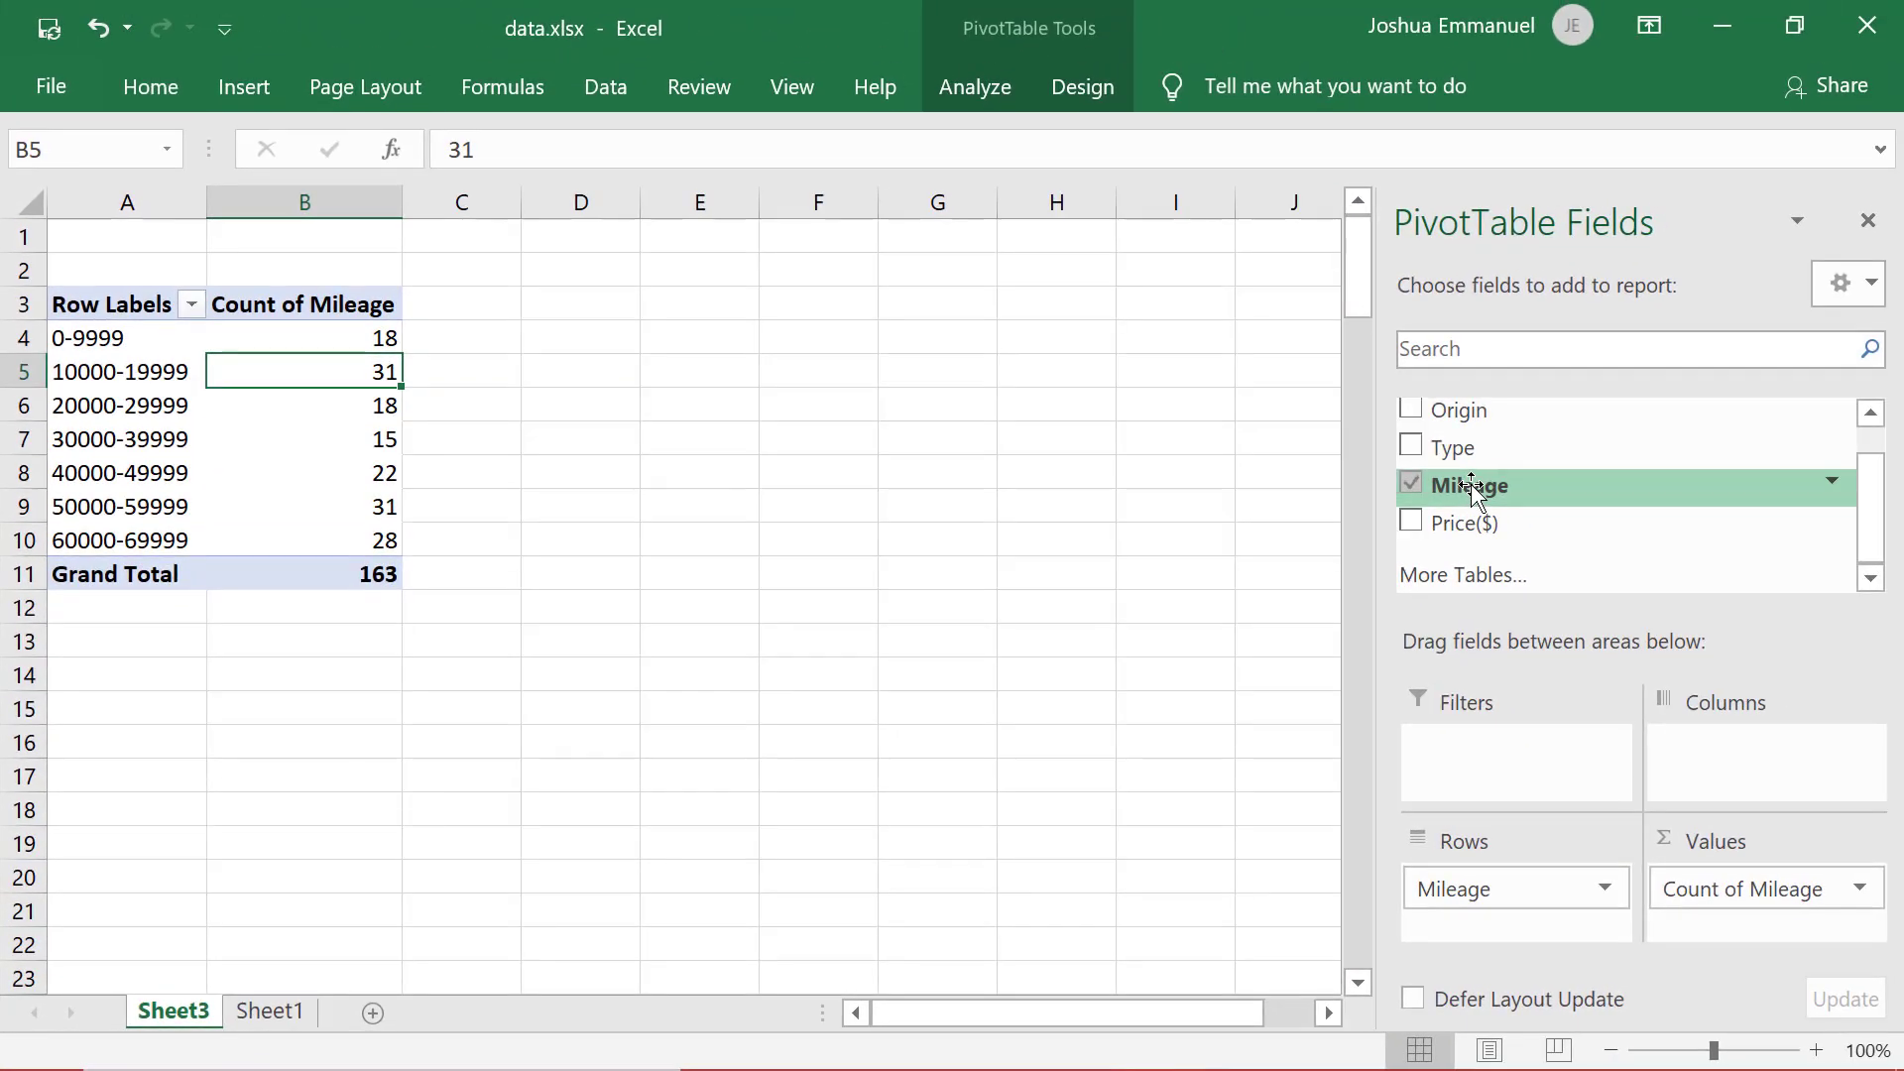
# Step: Add a second Count of Mileage shown as % of Column Total, and add Origin as a filter
pyautogui.moveTo(1472, 493); pyautogui.dragTo(1710, 938)
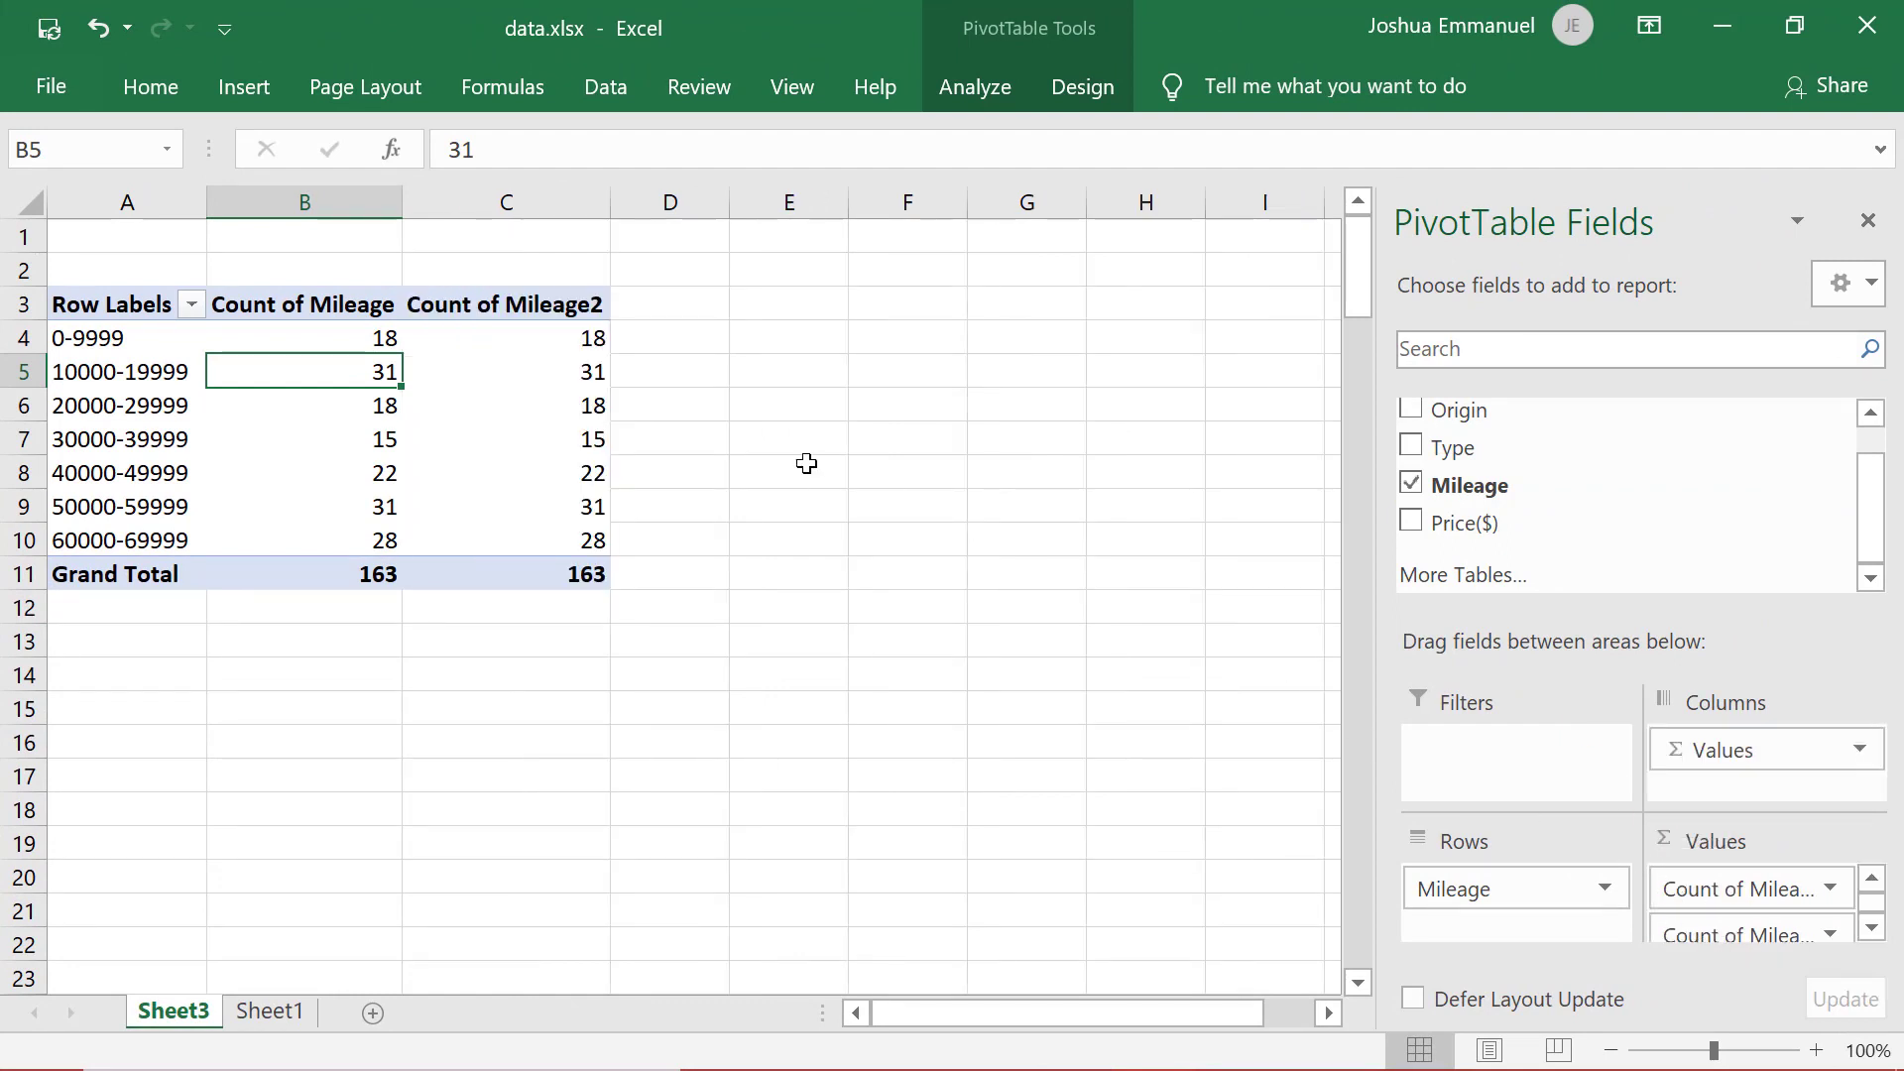
pyautogui.rightClick(546, 373)
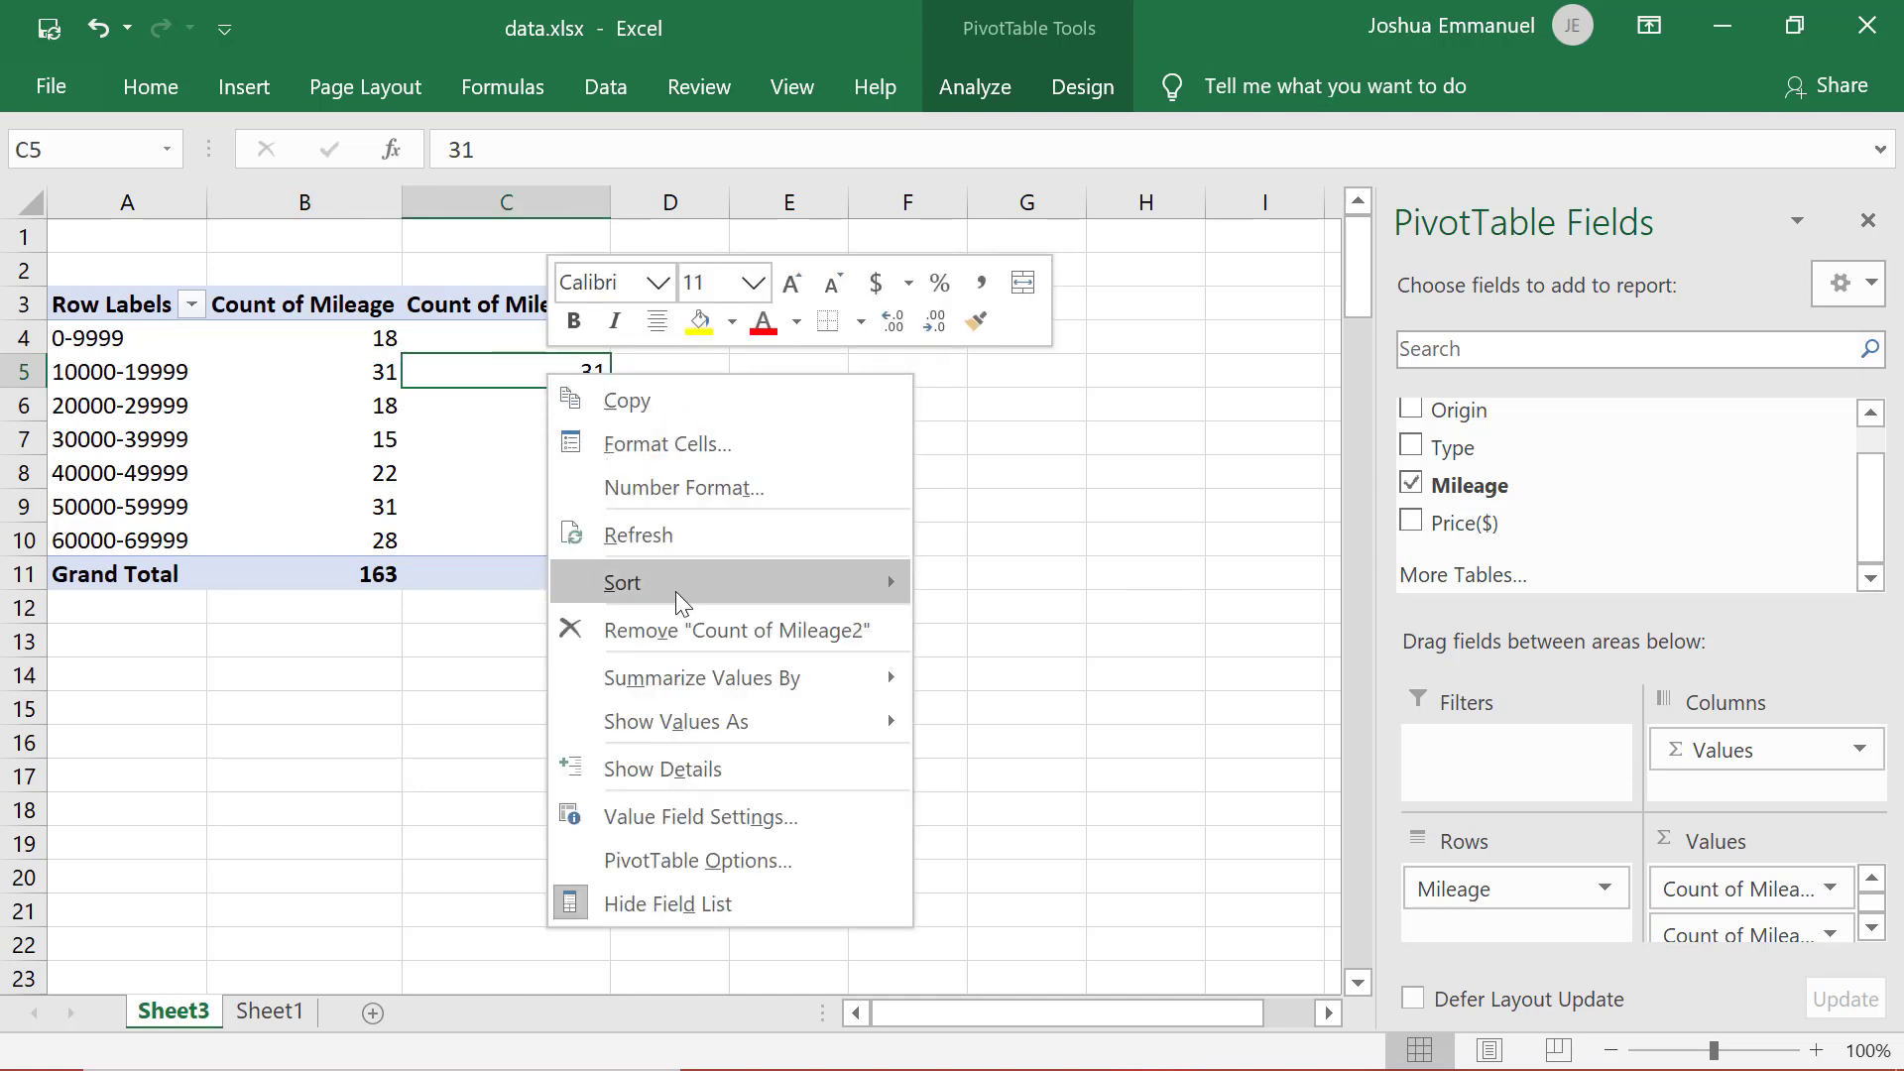
pyautogui.moveTo(687, 721)
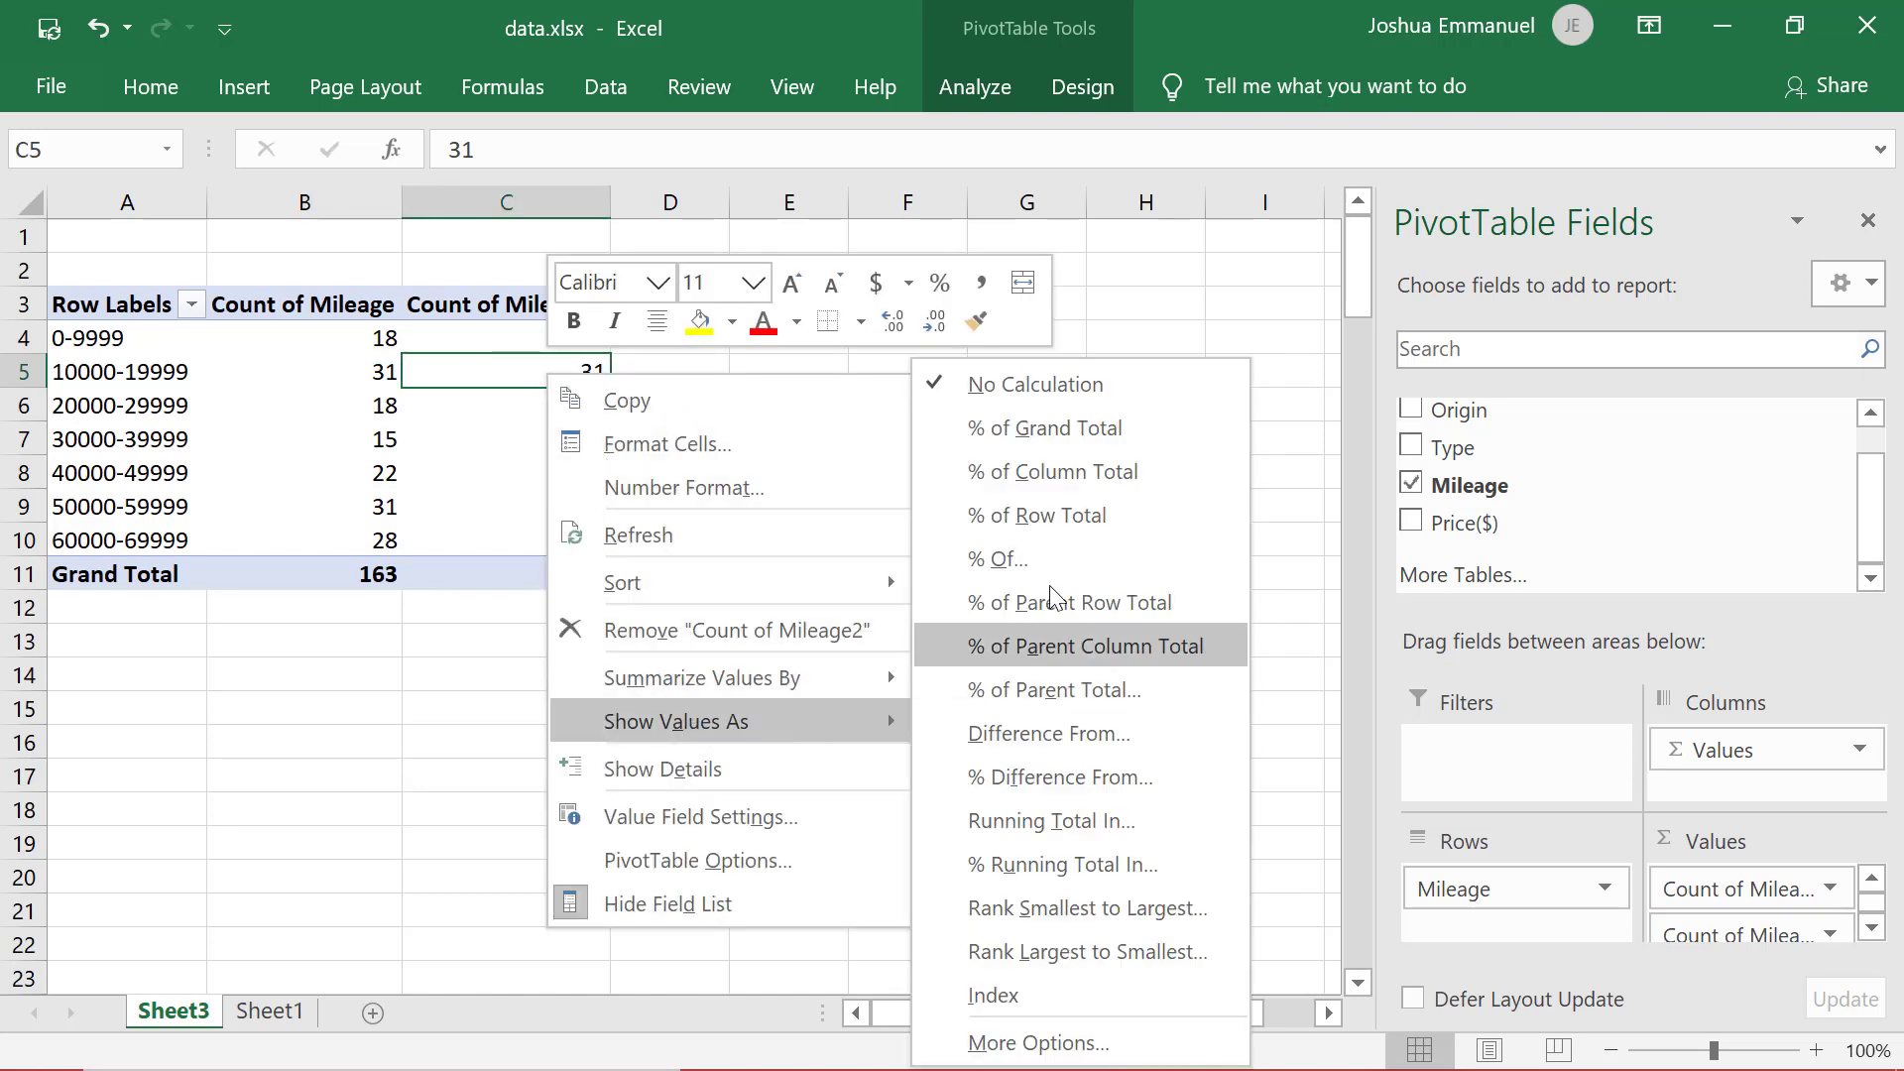
pyautogui.click(1034, 474)
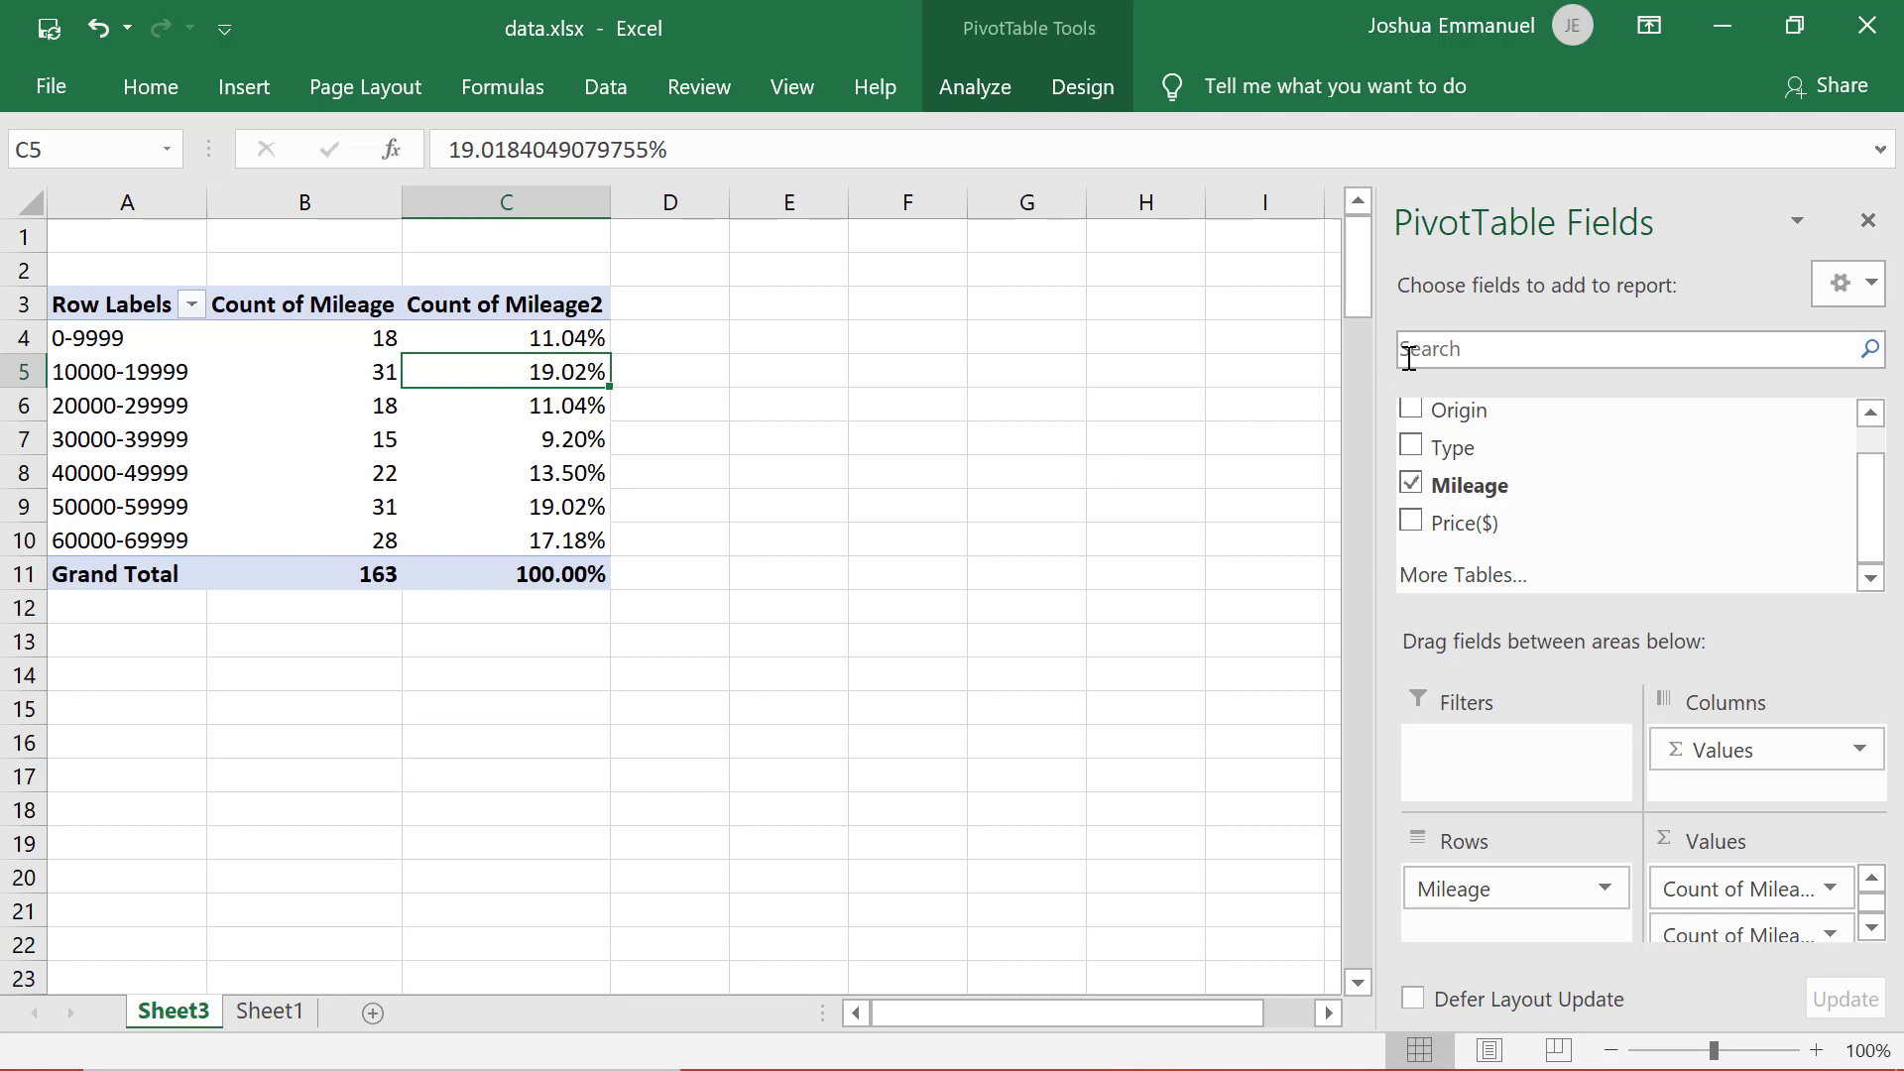
pyautogui.moveTo(1456, 410); pyautogui.dragTo(1488, 764)
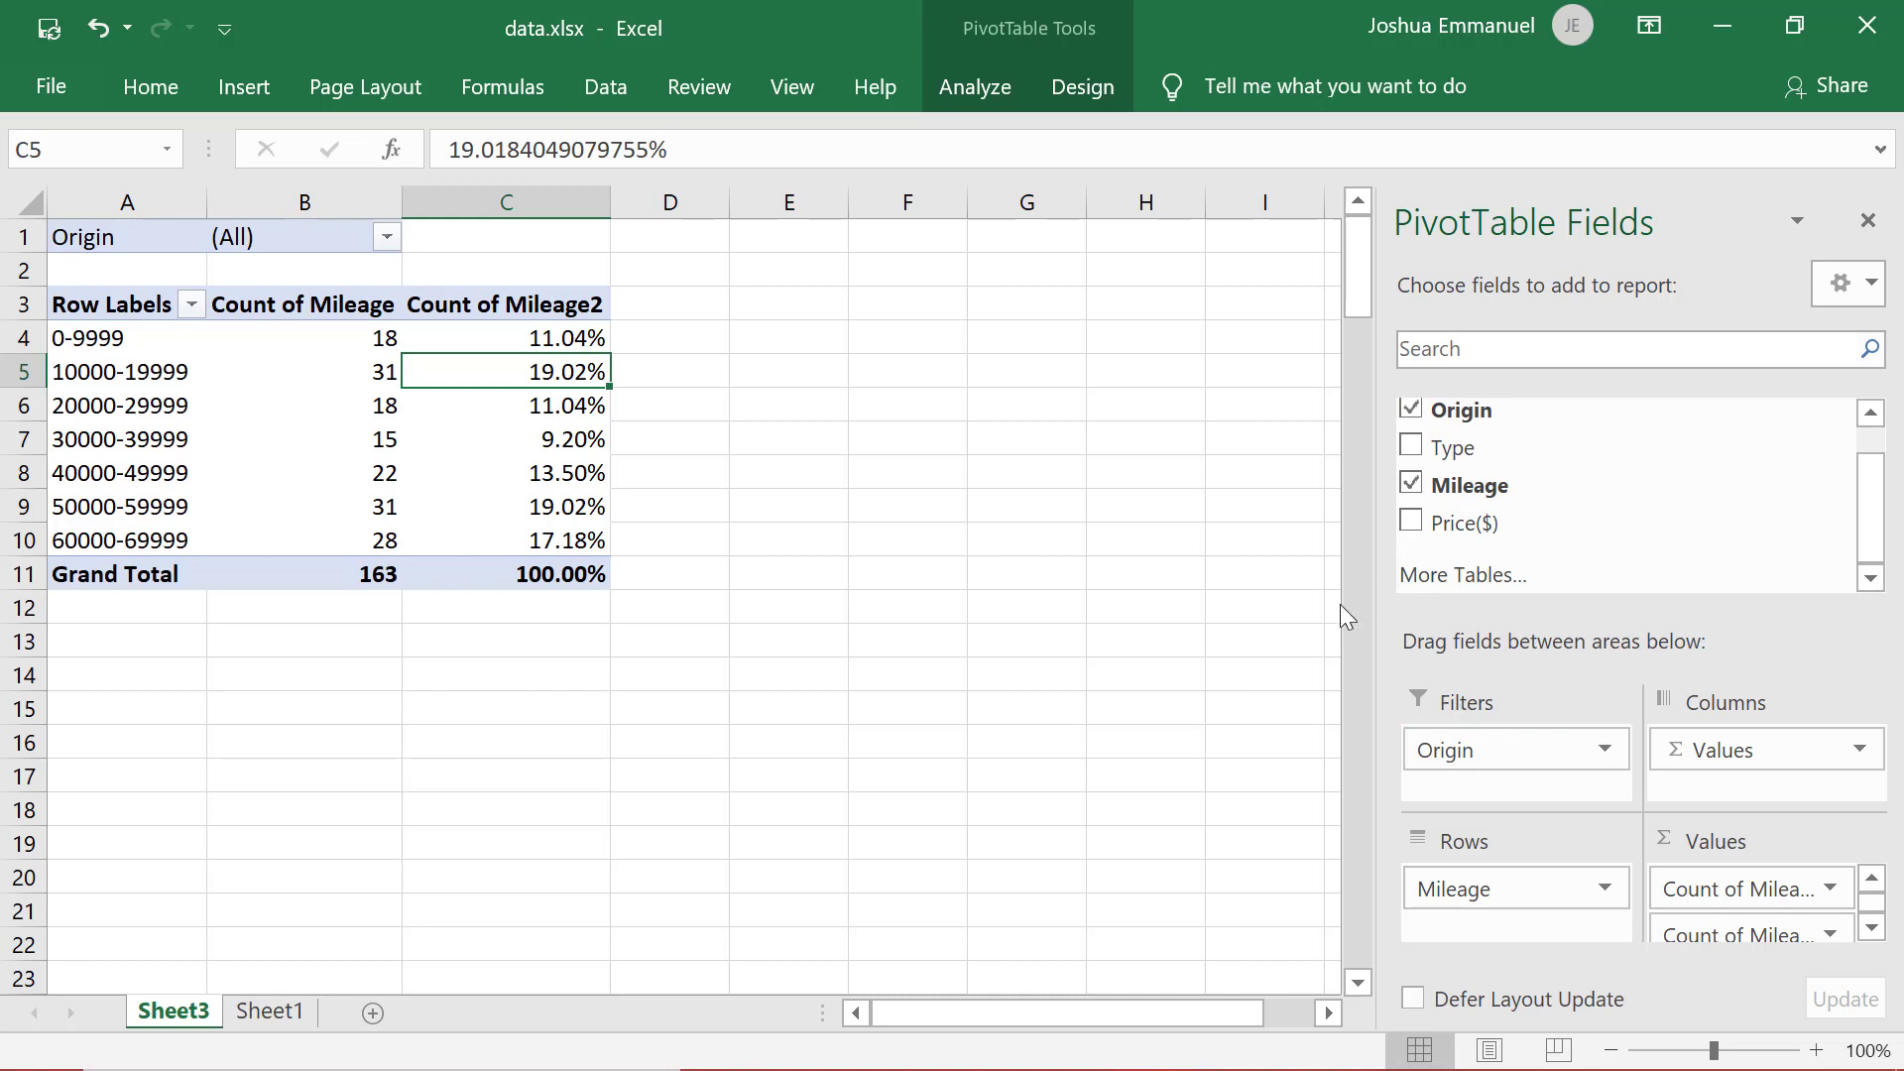
# Step: Filter the pivot to American origin only, then drop the Origin filter again
pyautogui.click(387, 238)
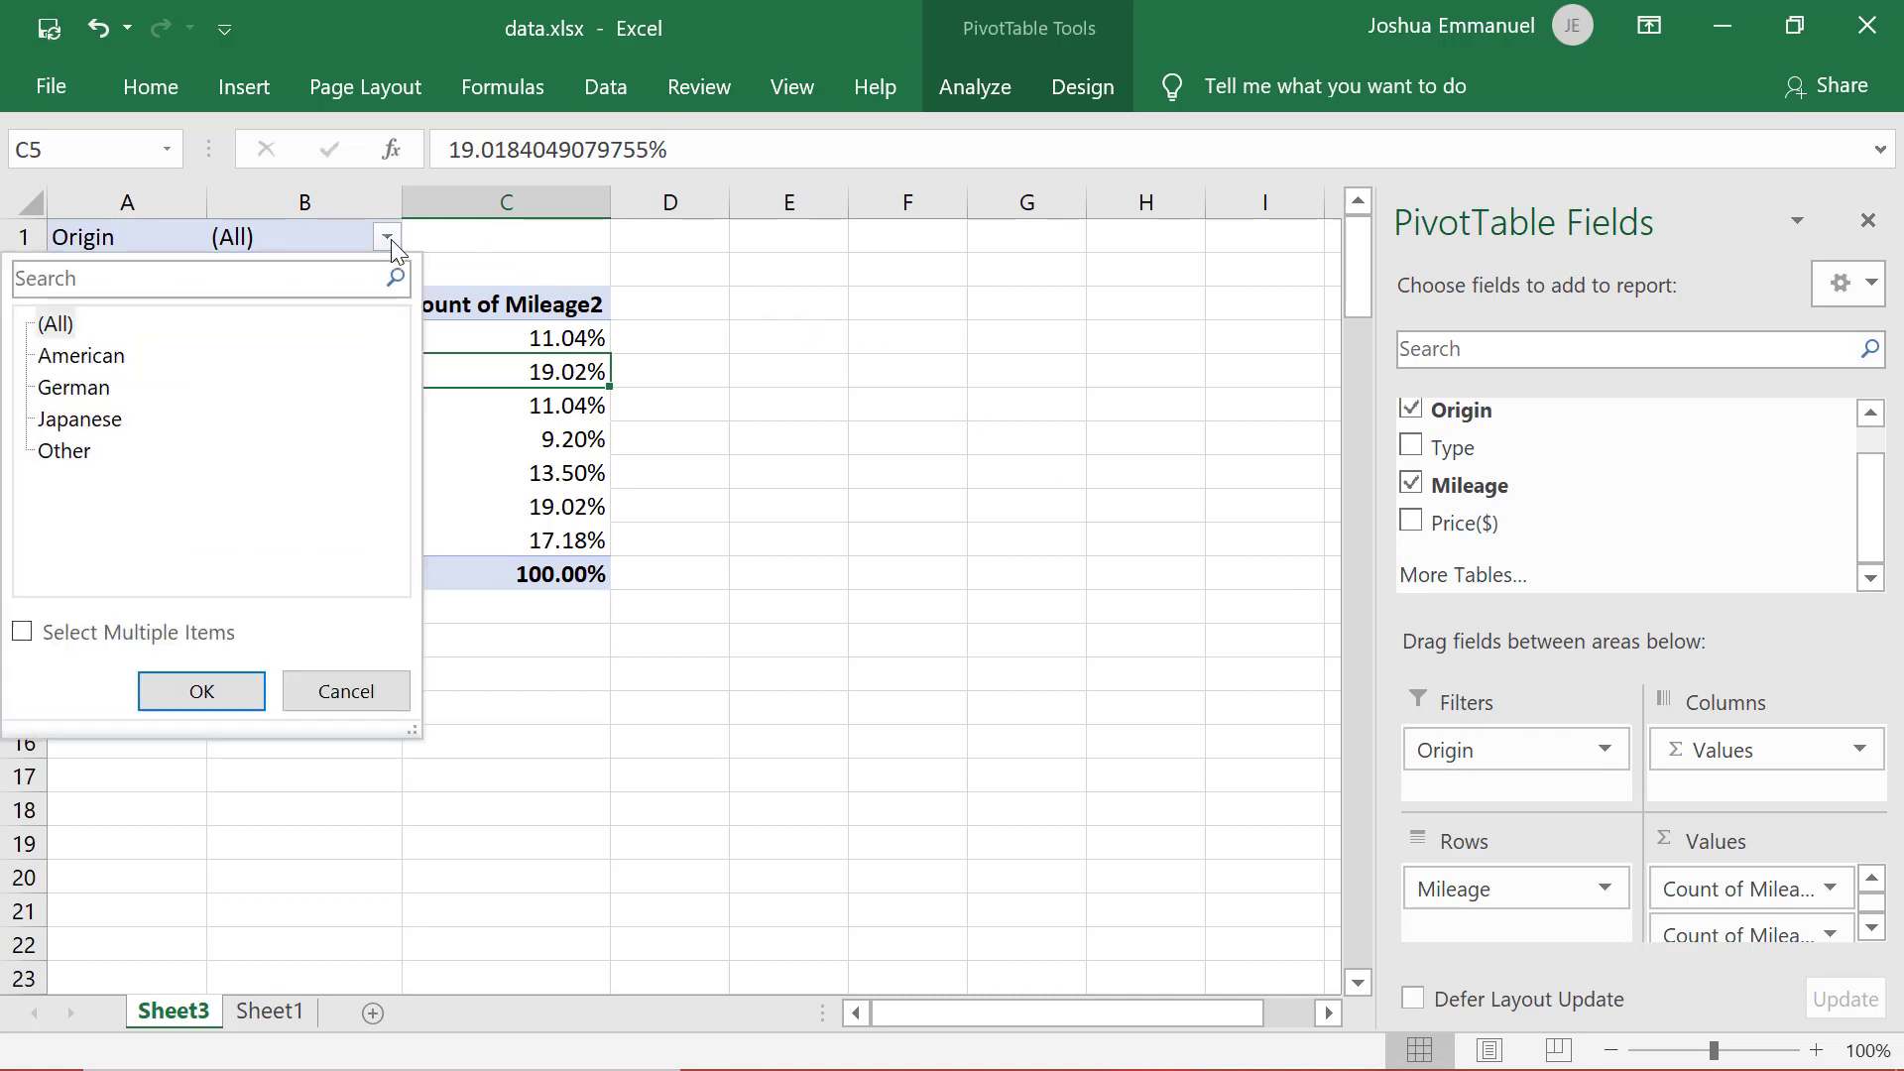
pyautogui.click(103, 359)
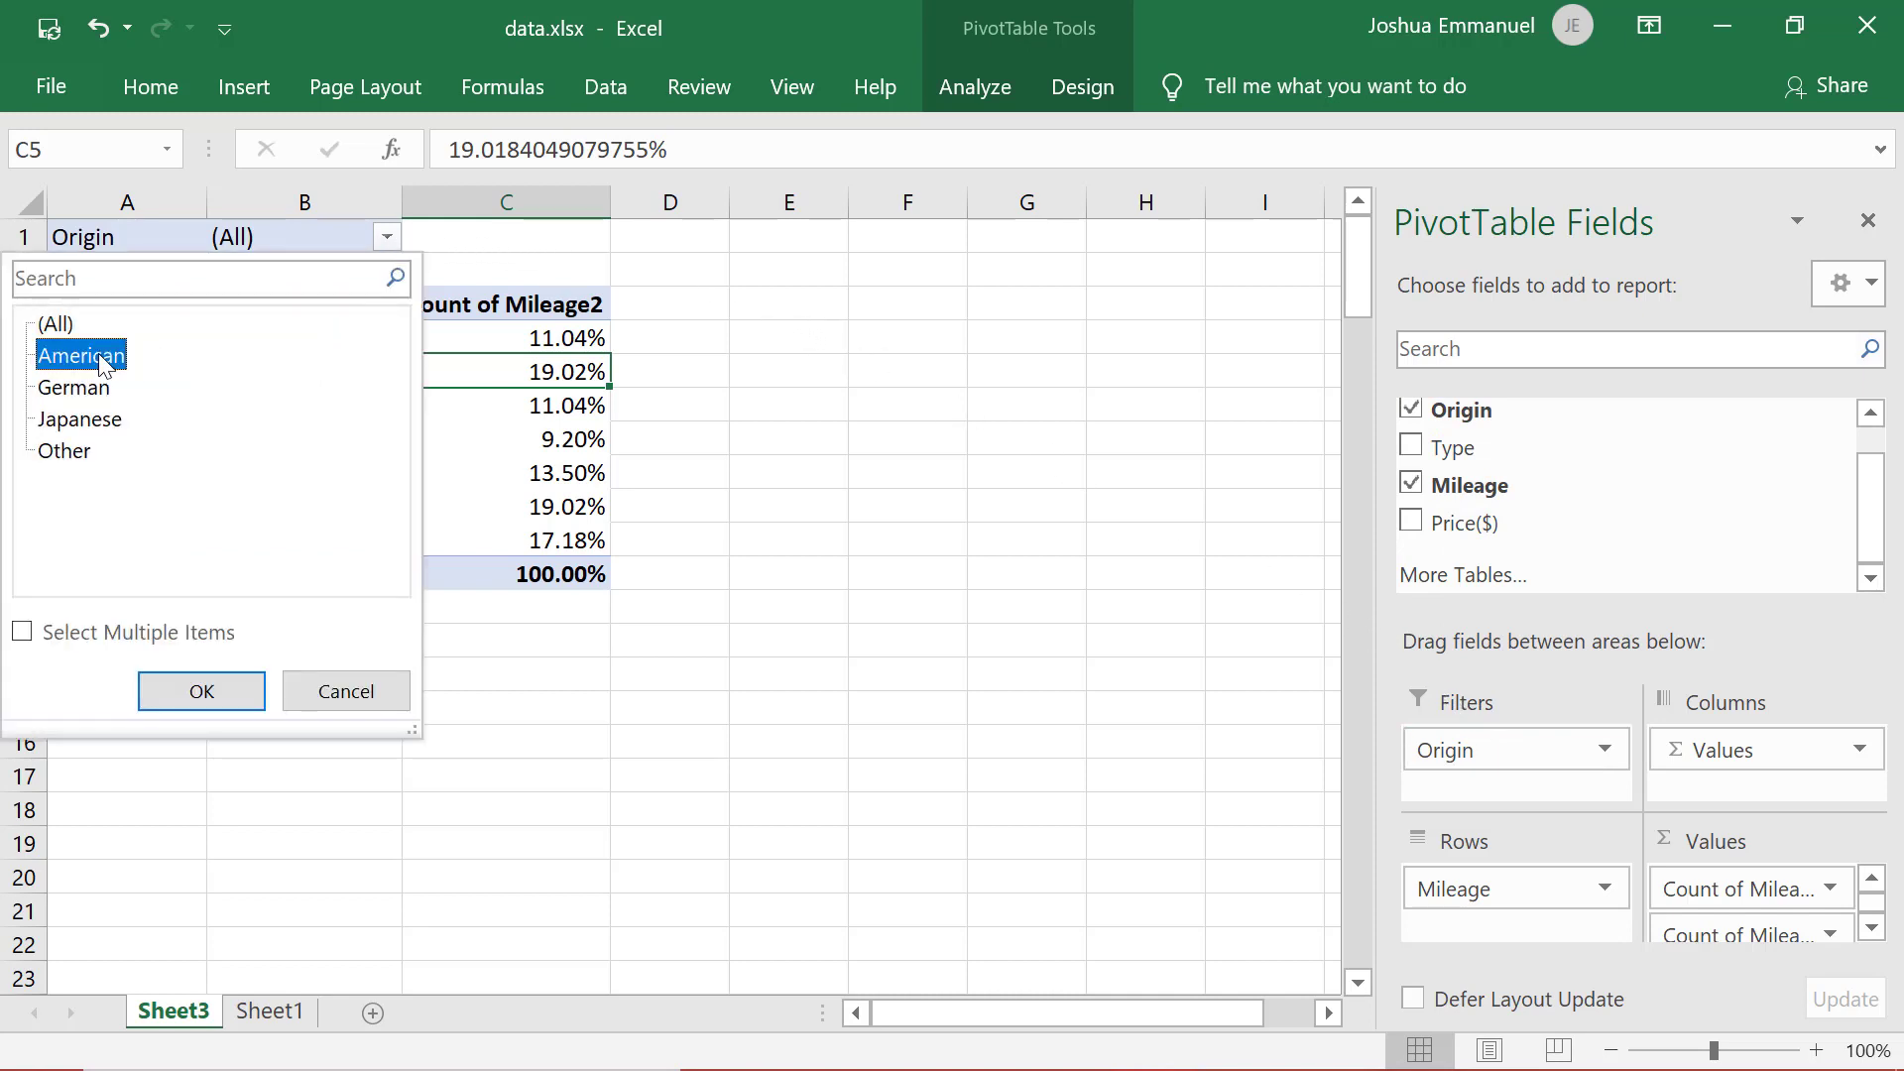
pyautogui.click(246, 695)
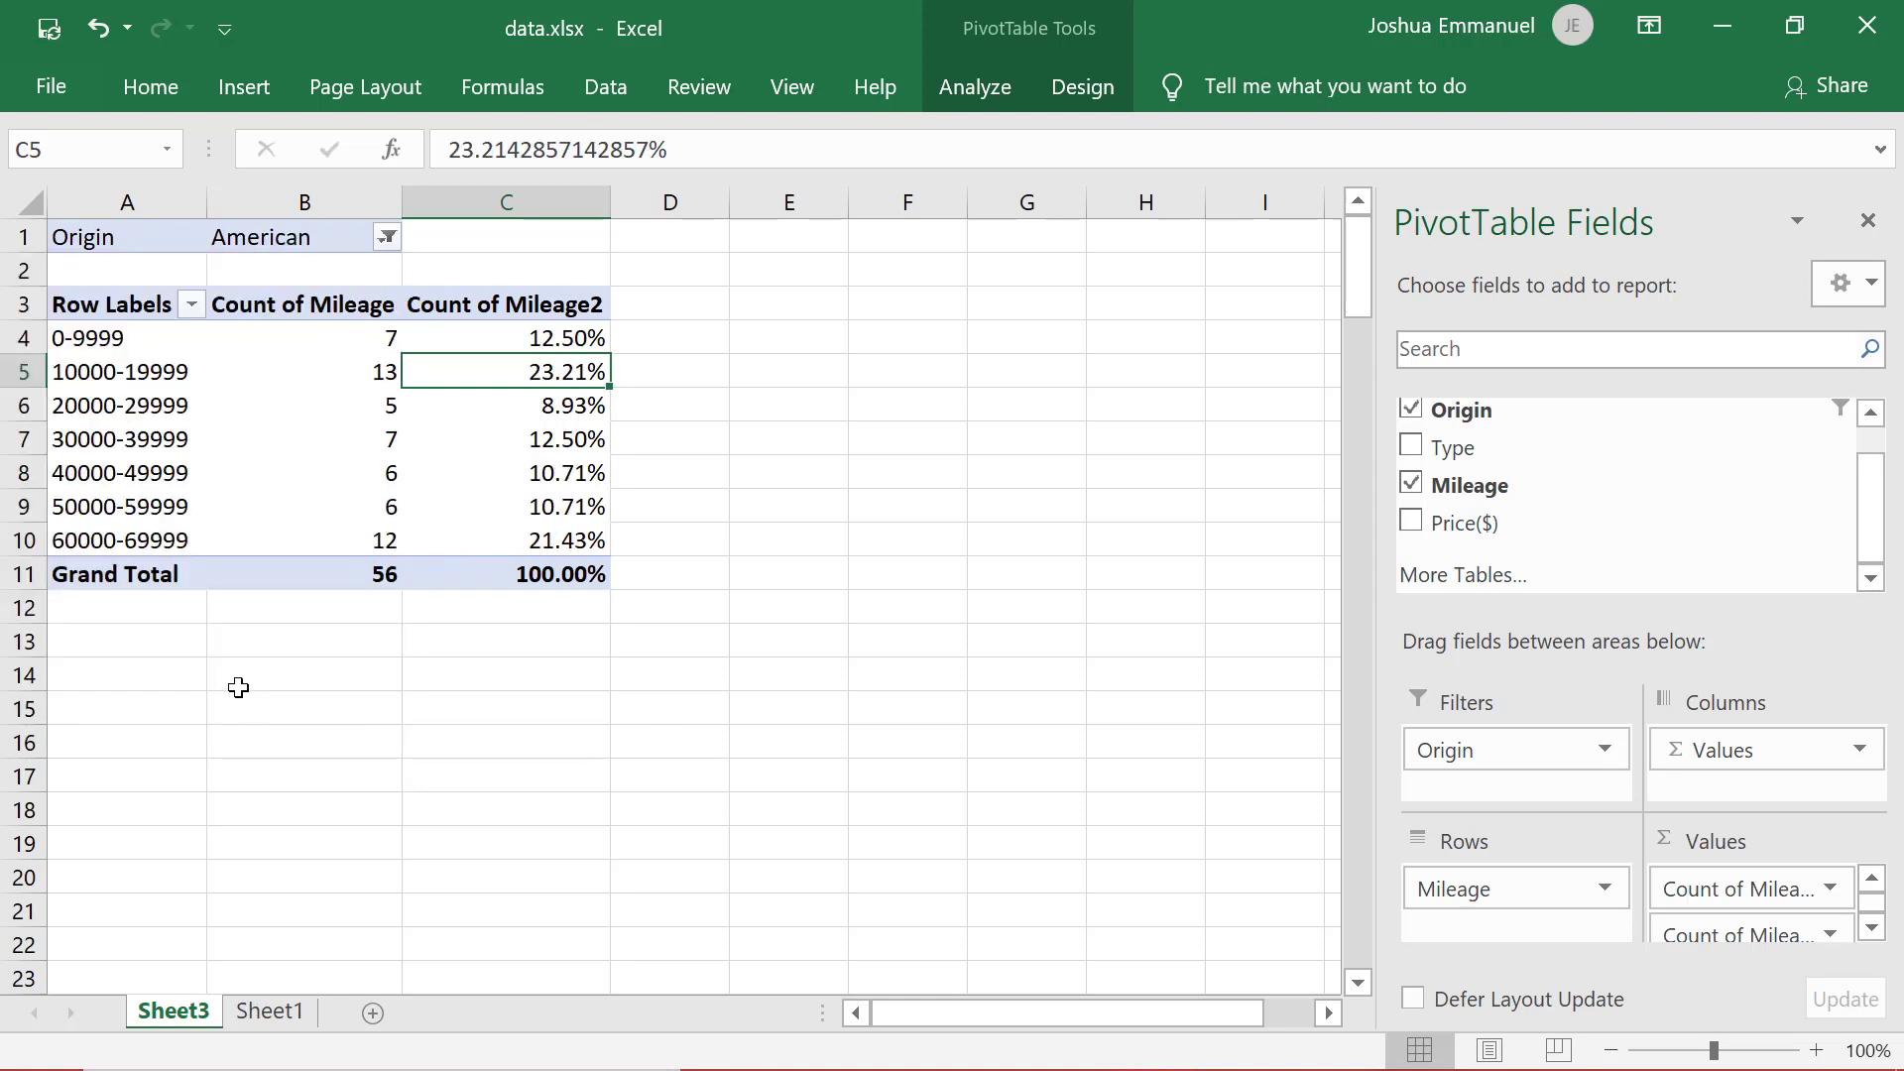
pyautogui.click(1871, 414)
# Step: Remove the Origin field and the second Count of Mileage percentage column
pyautogui.click(1412, 452)
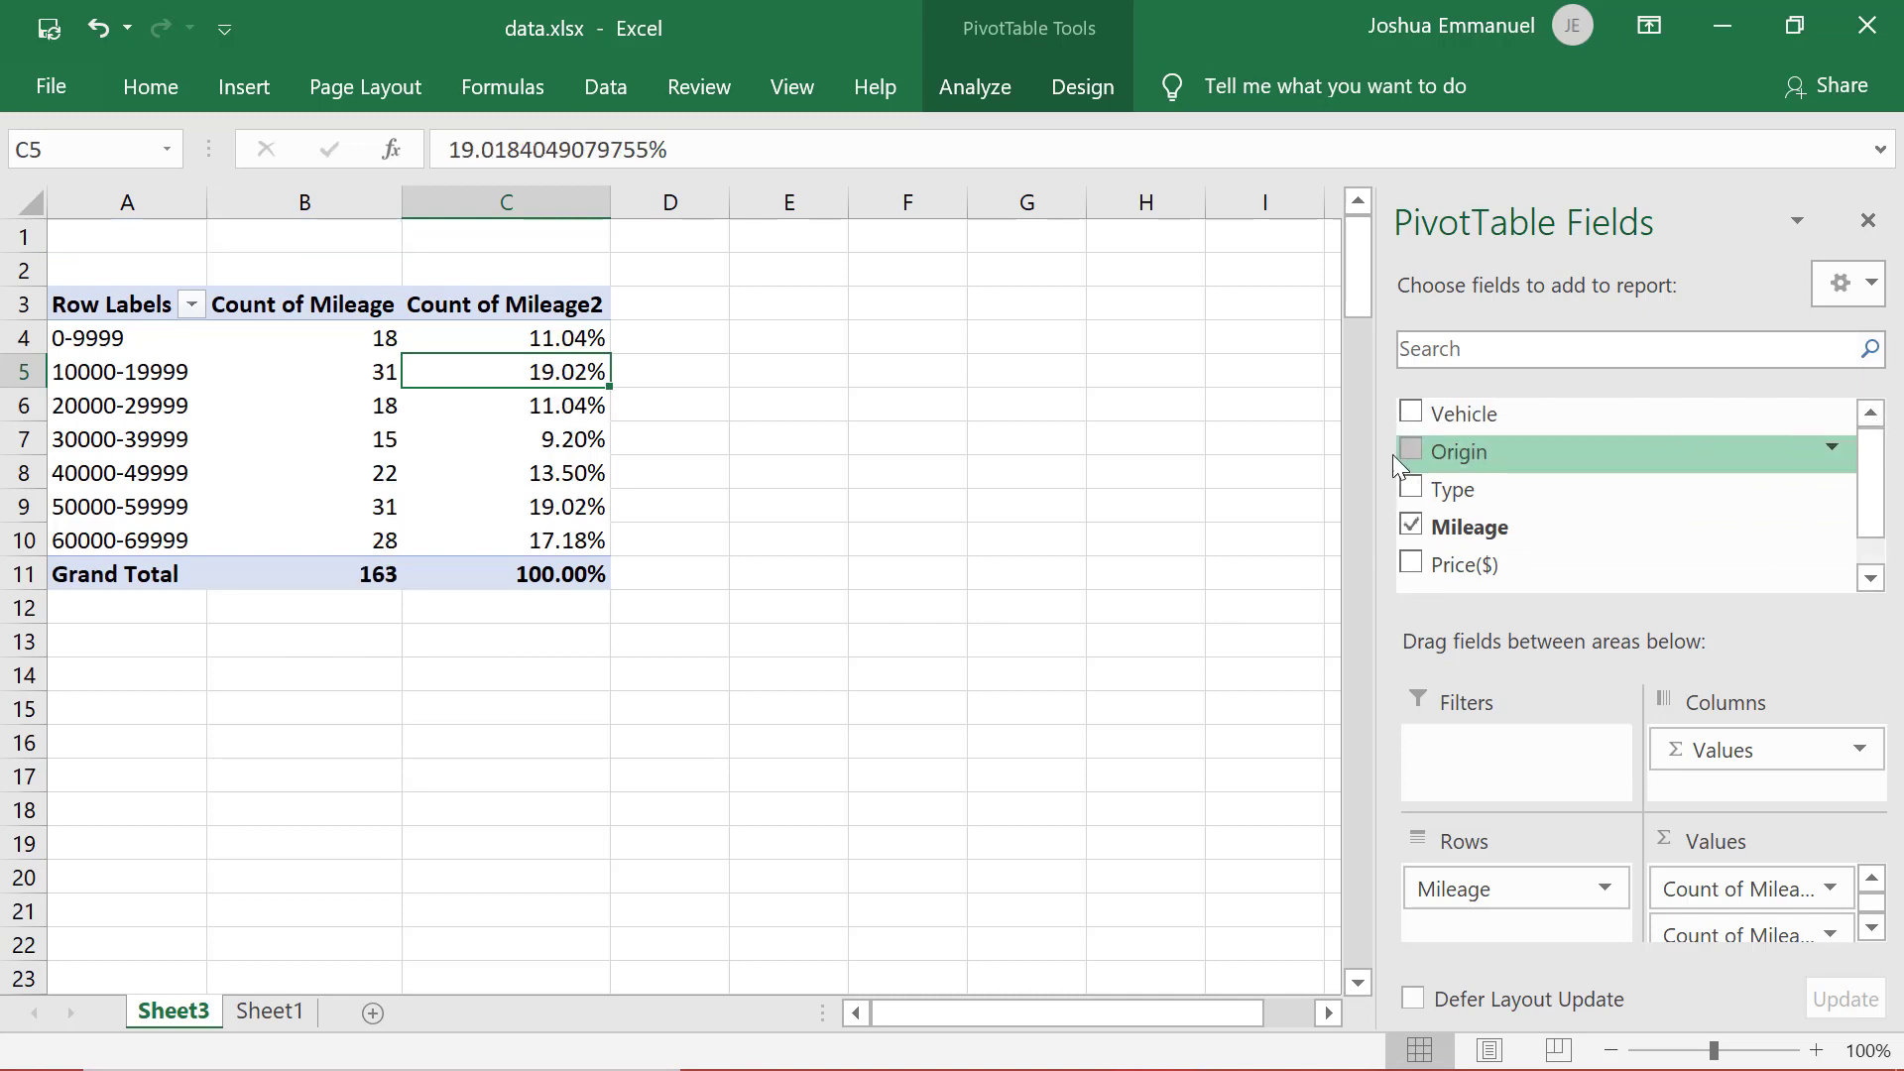
pyautogui.click(1832, 934)
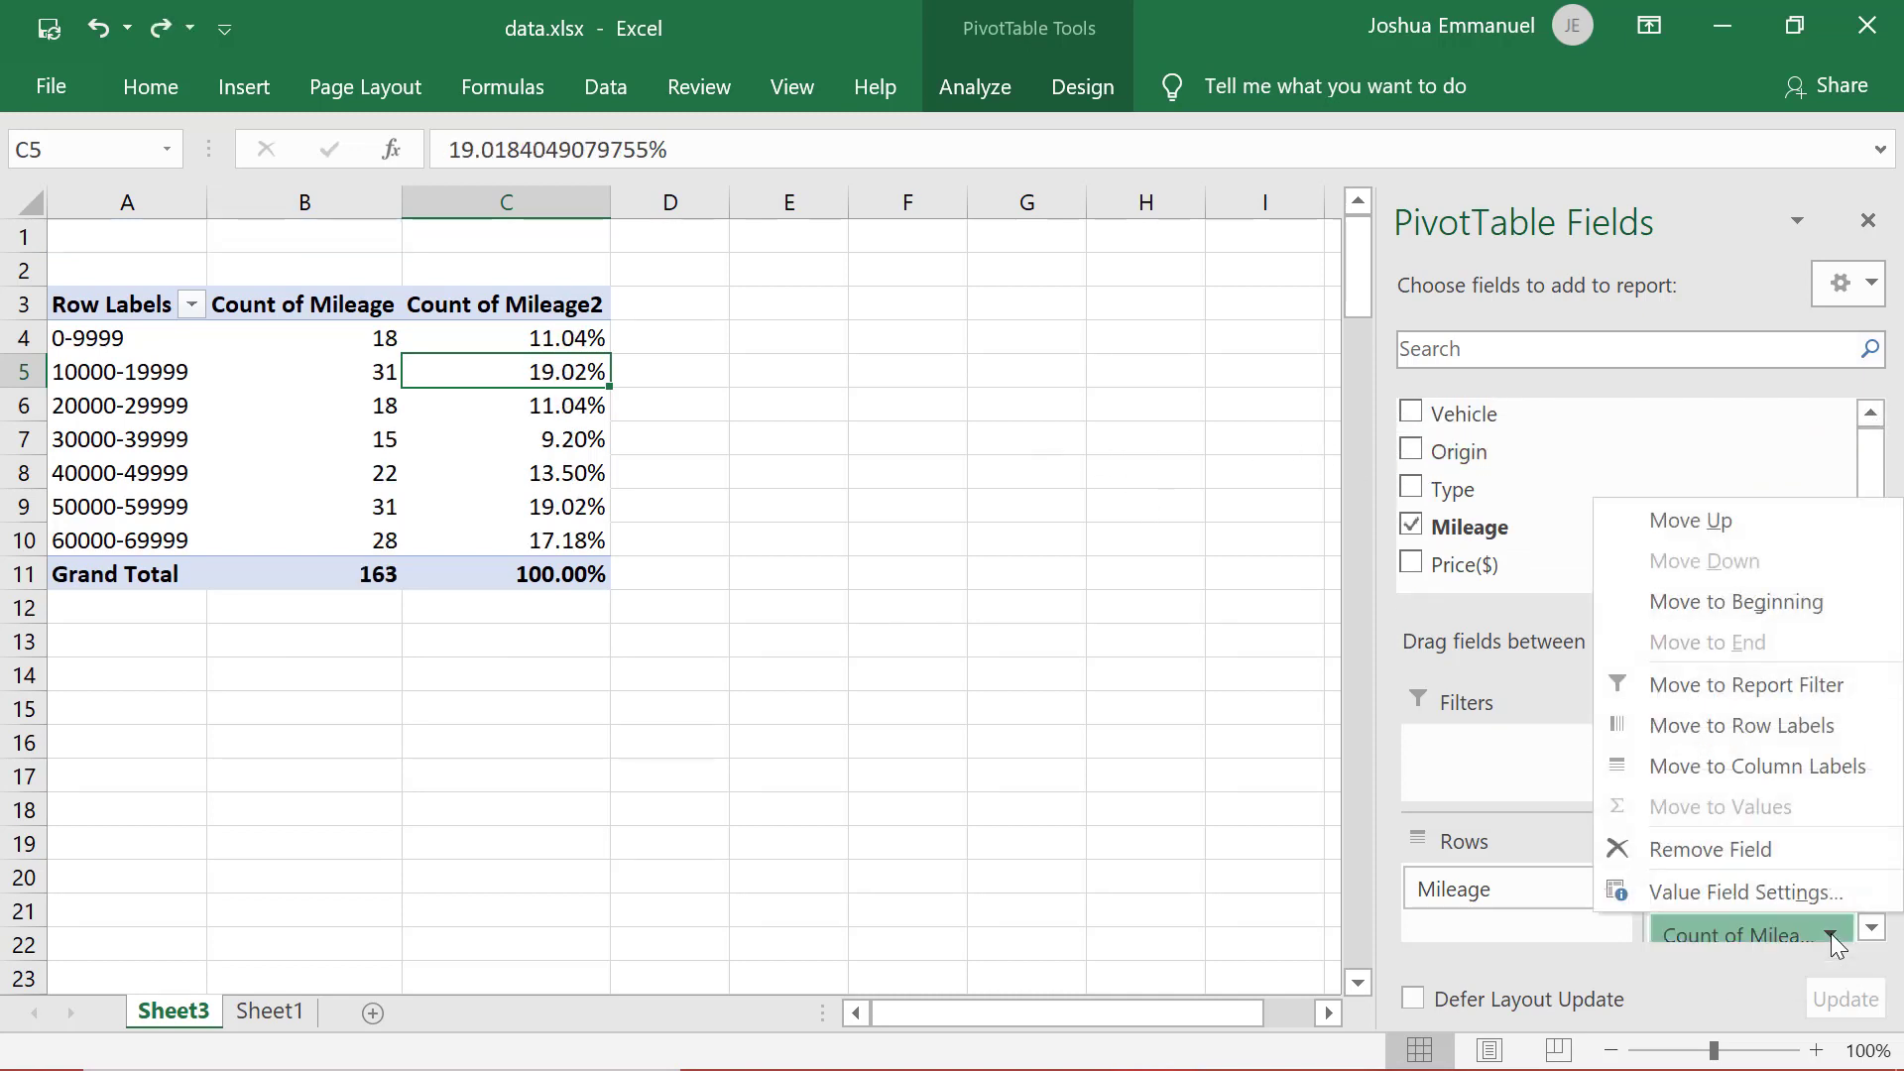
pyautogui.click(1770, 848)
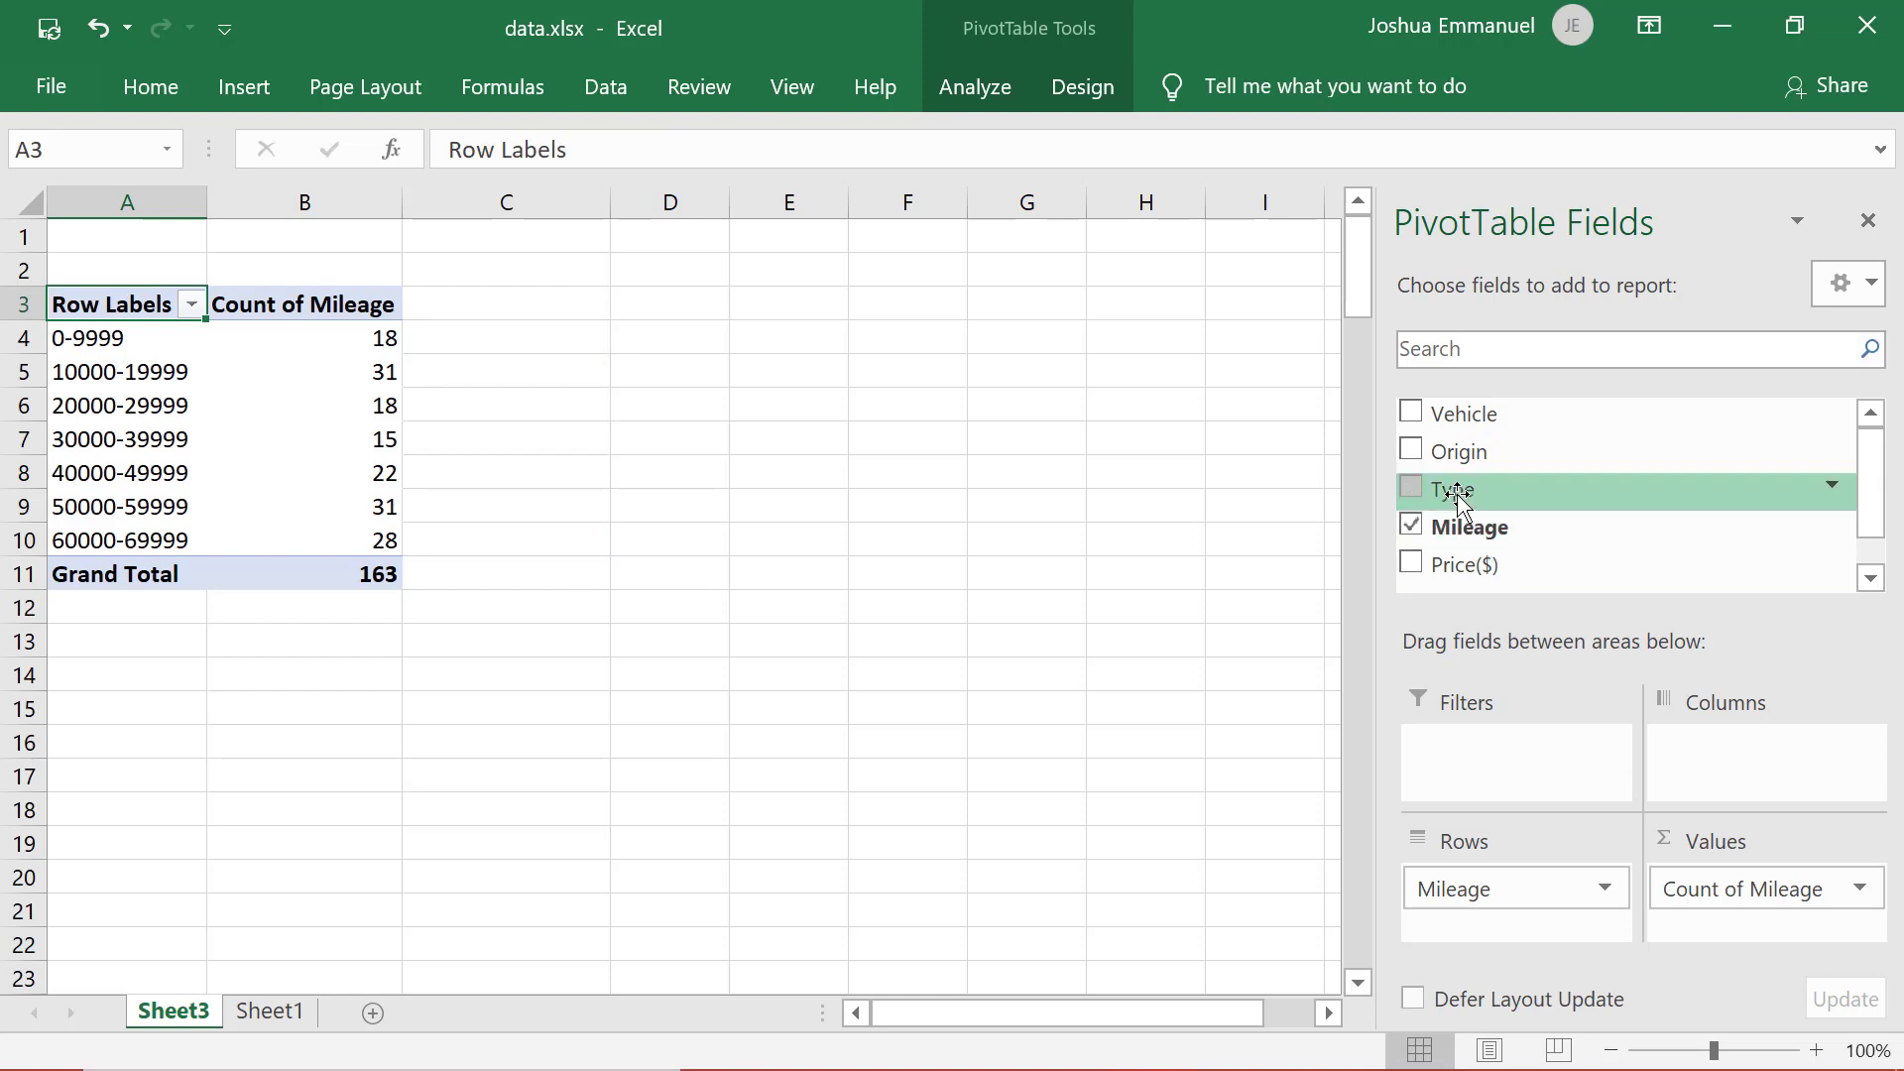
# Step: Add Type as pivot columns and centre-align the whole table A3:G12
pyautogui.moveTo(1458, 493); pyautogui.dragTo(1753, 783)
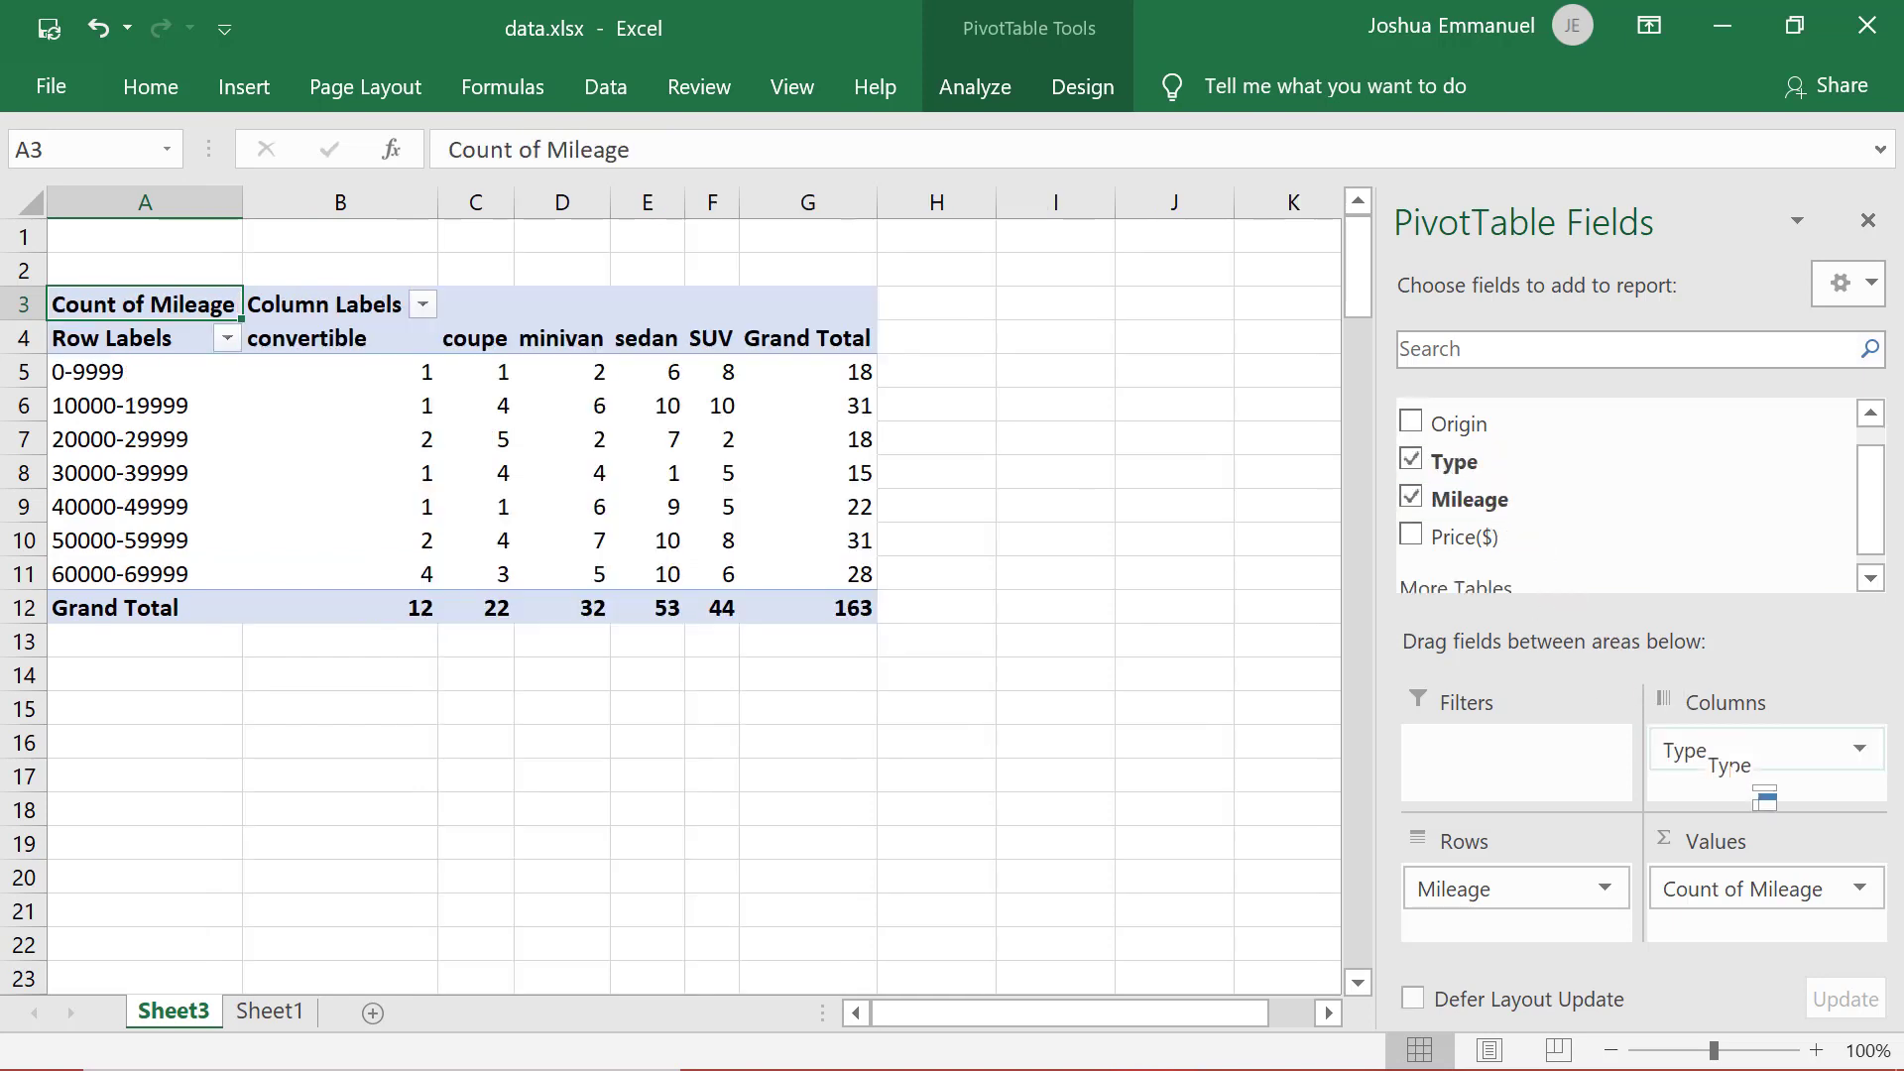
pyautogui.moveTo(861, 608); pyautogui.dragTo(71, 313)
pyautogui.rightClick(71, 313)
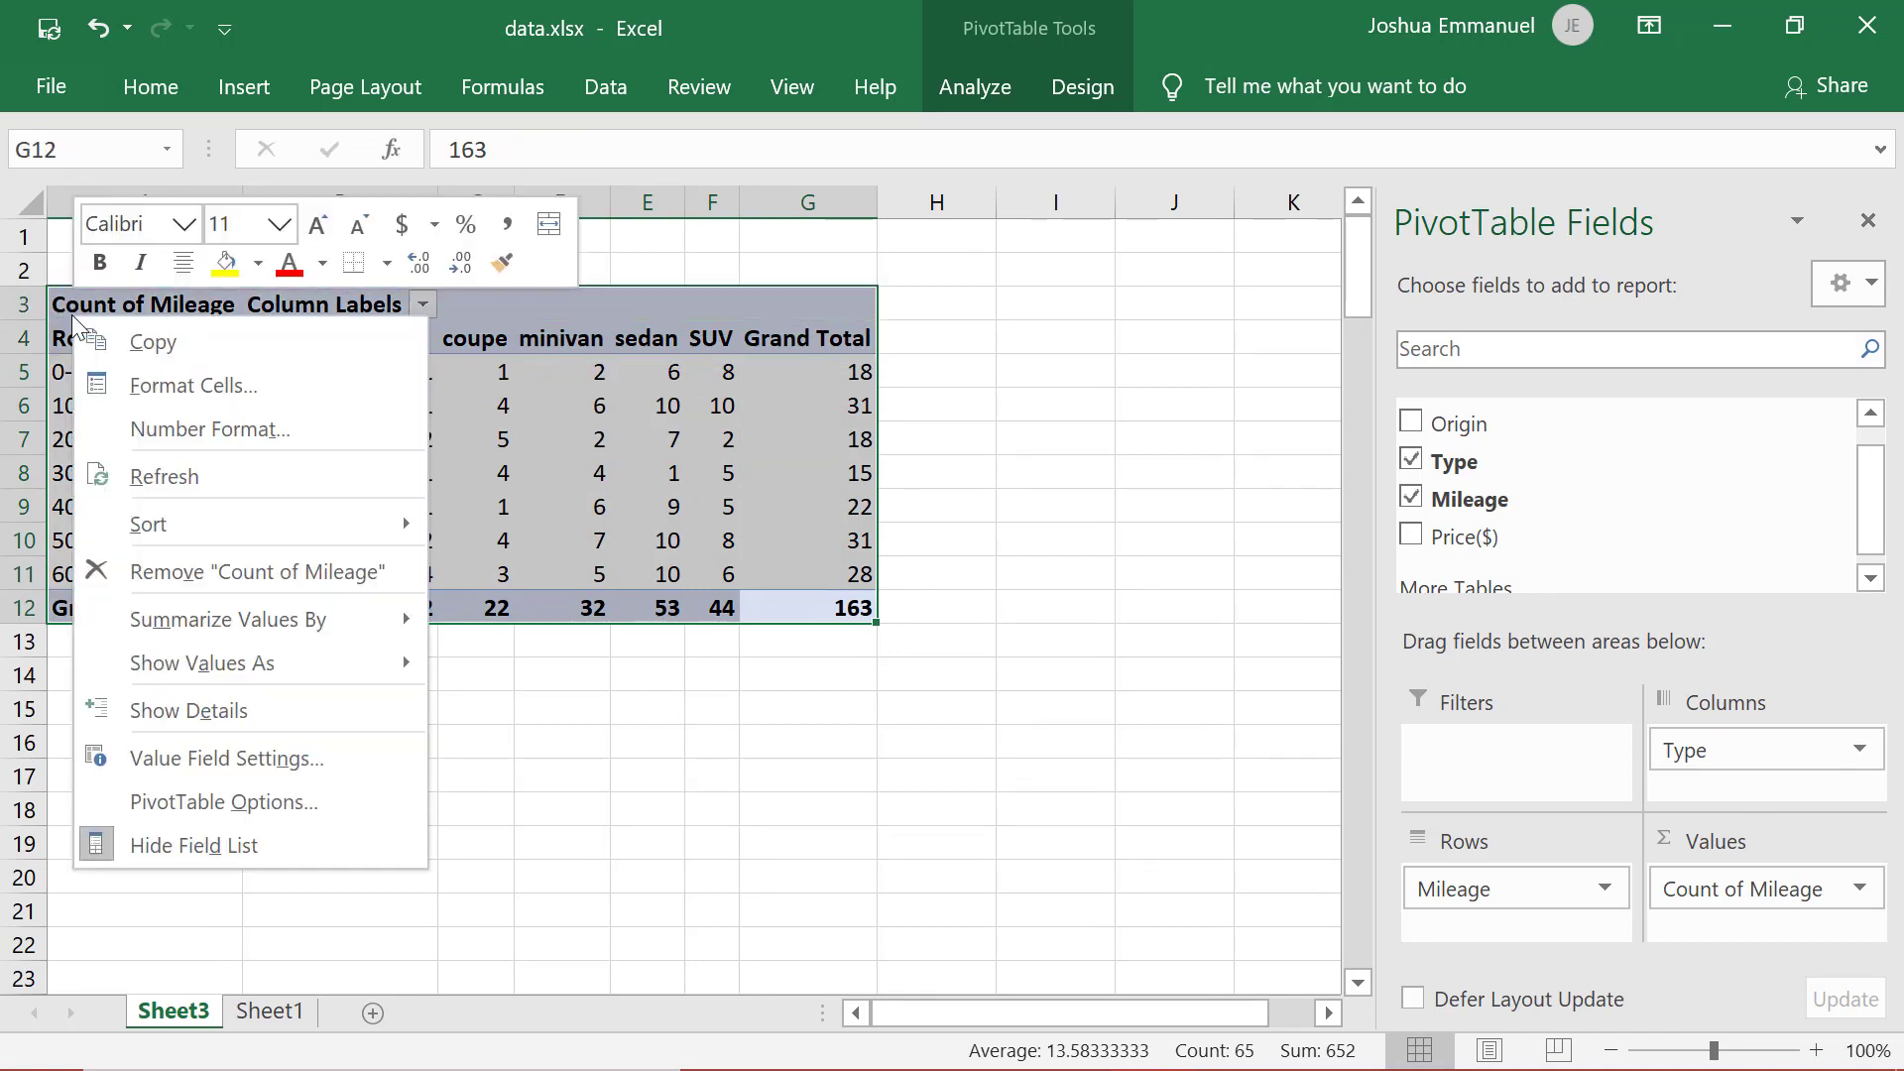
pyautogui.click(181, 271)
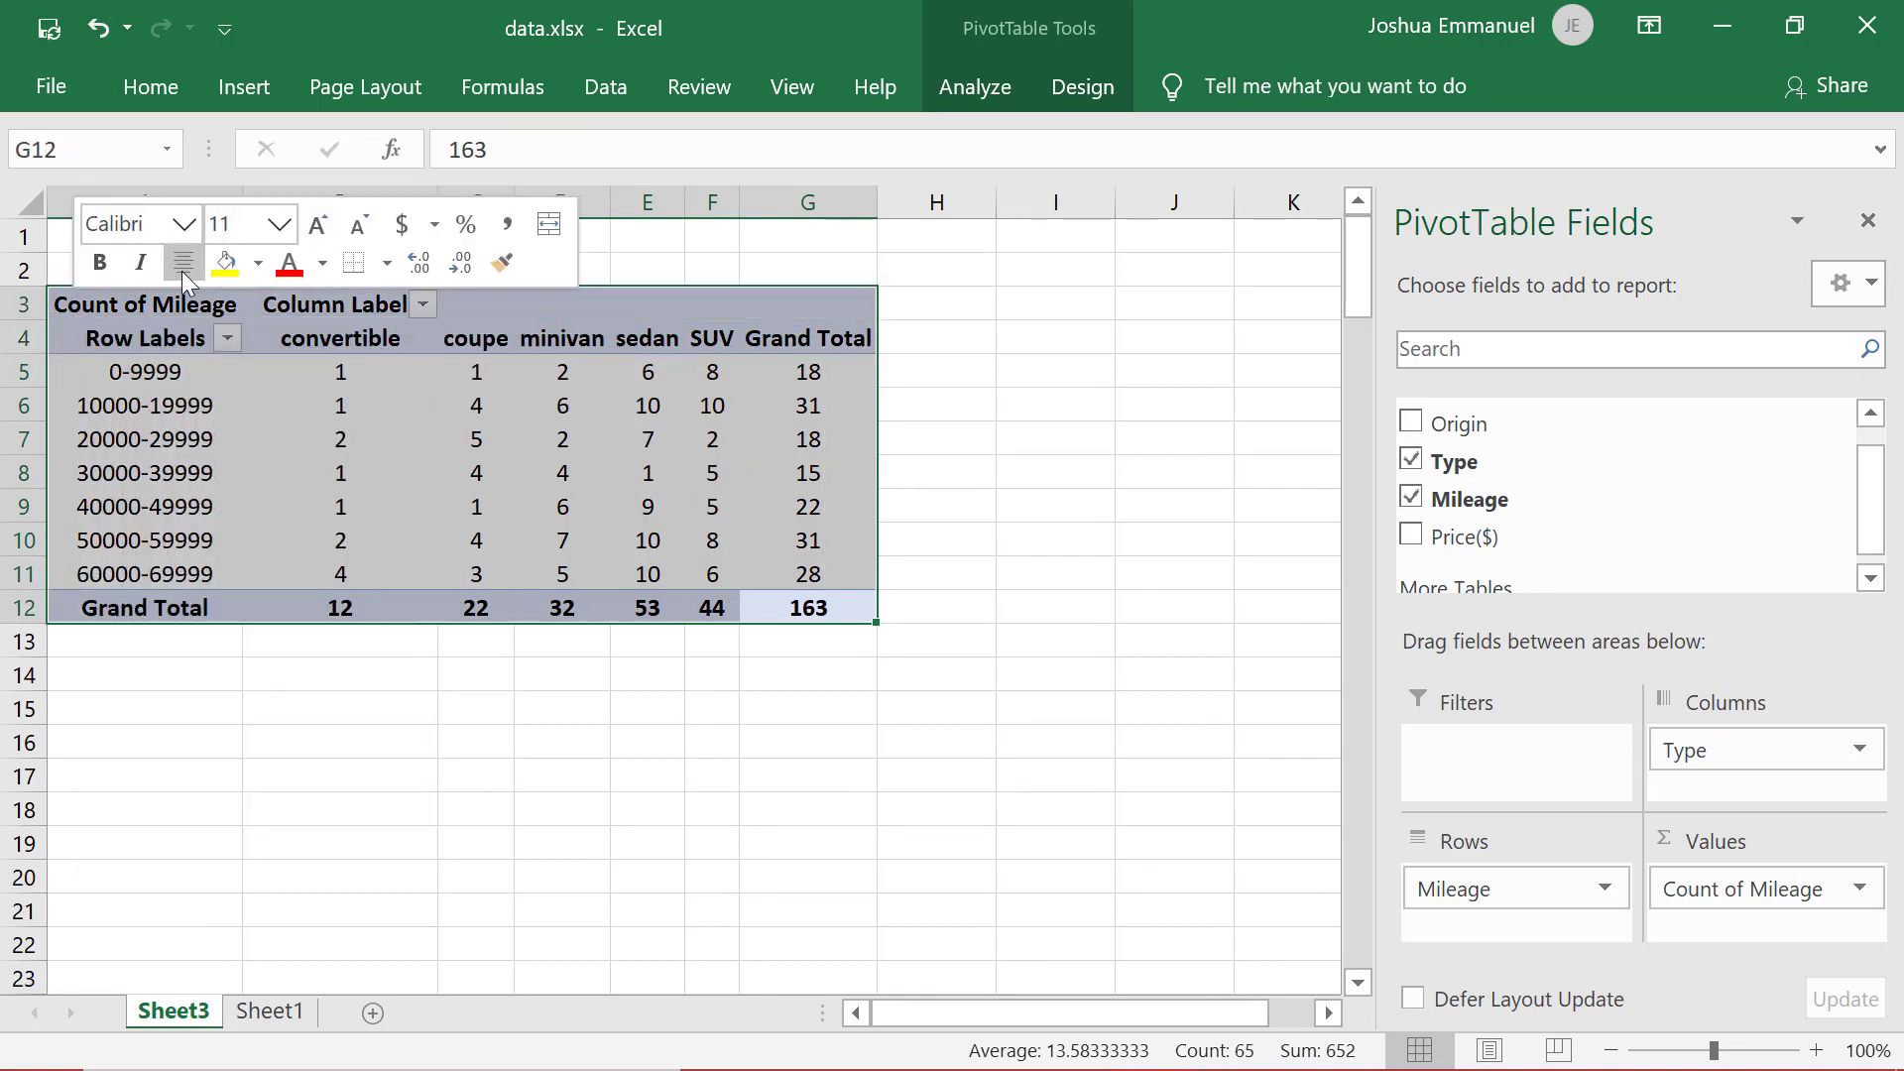
# Step: Inspect the sedan counts and the Type filter list, leaving the filter unchanged
pyautogui.click(651, 316)
pyautogui.click(422, 305)
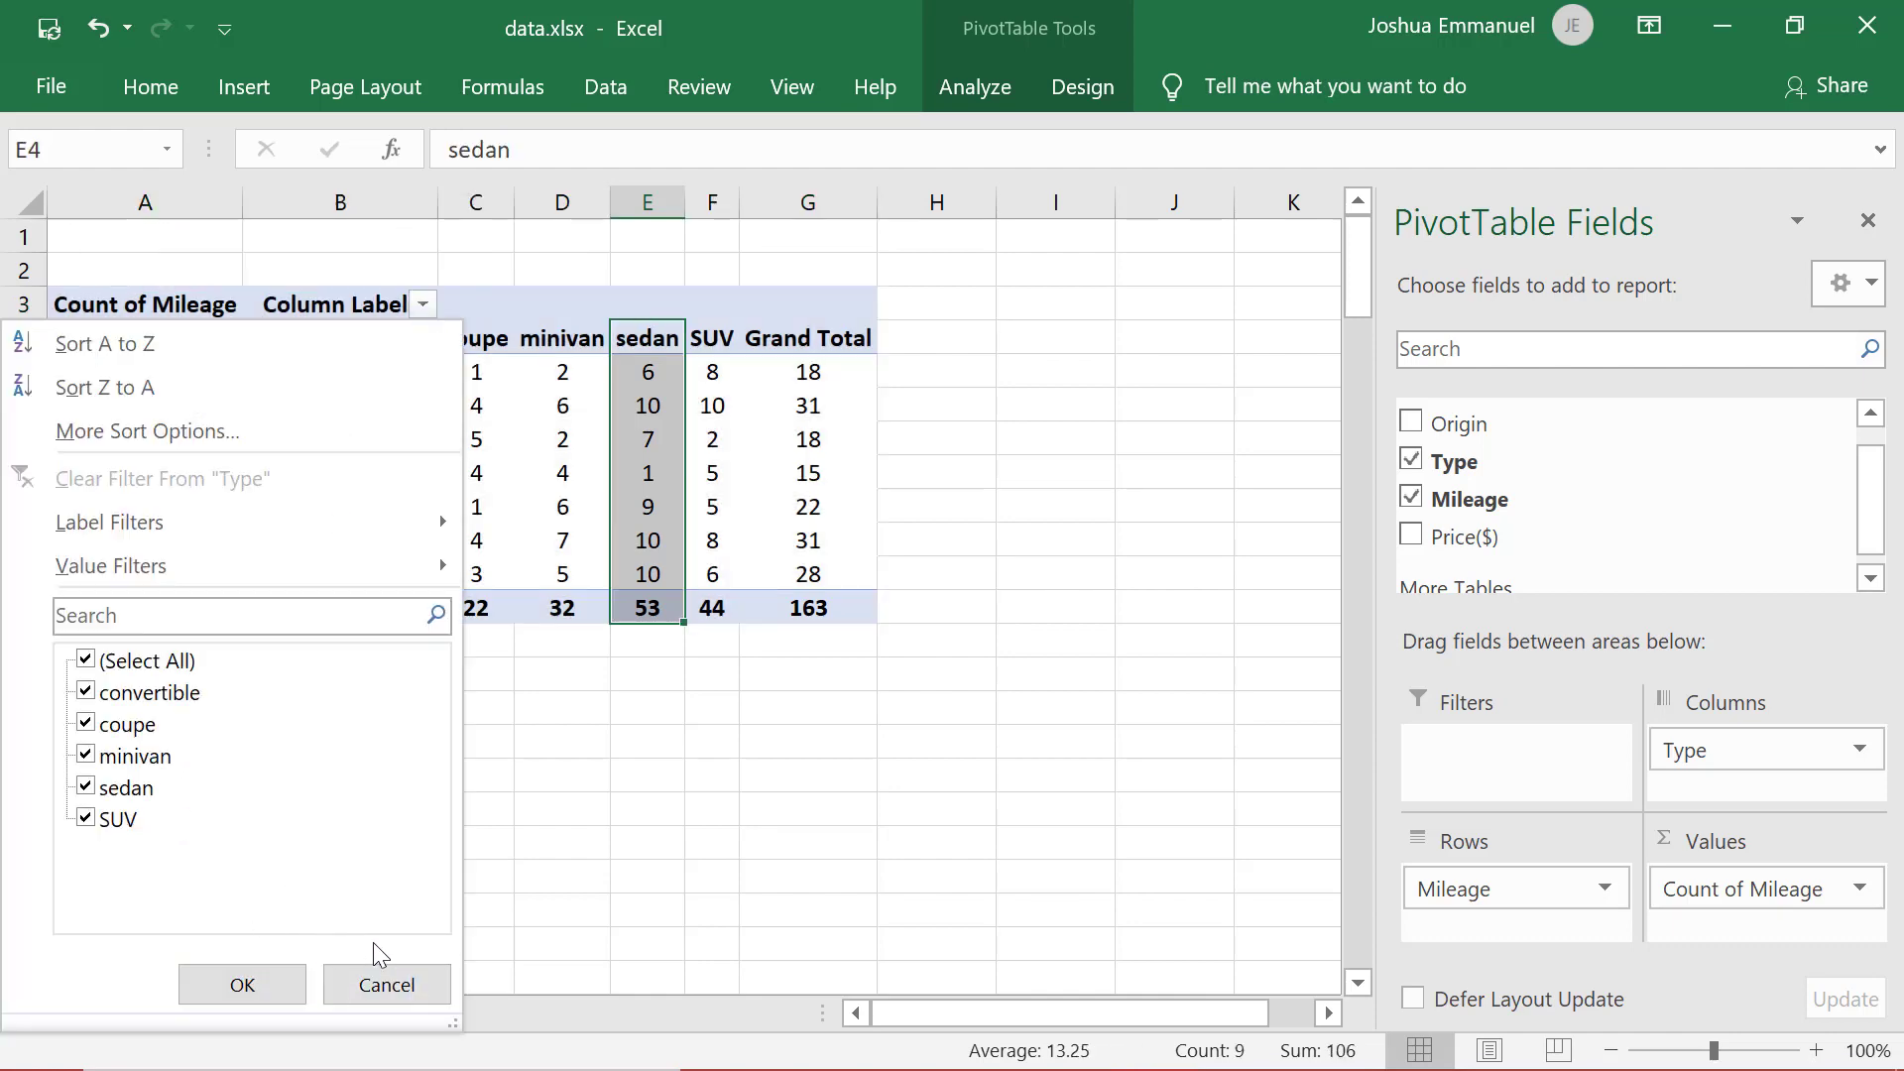
pyautogui.click(393, 982)
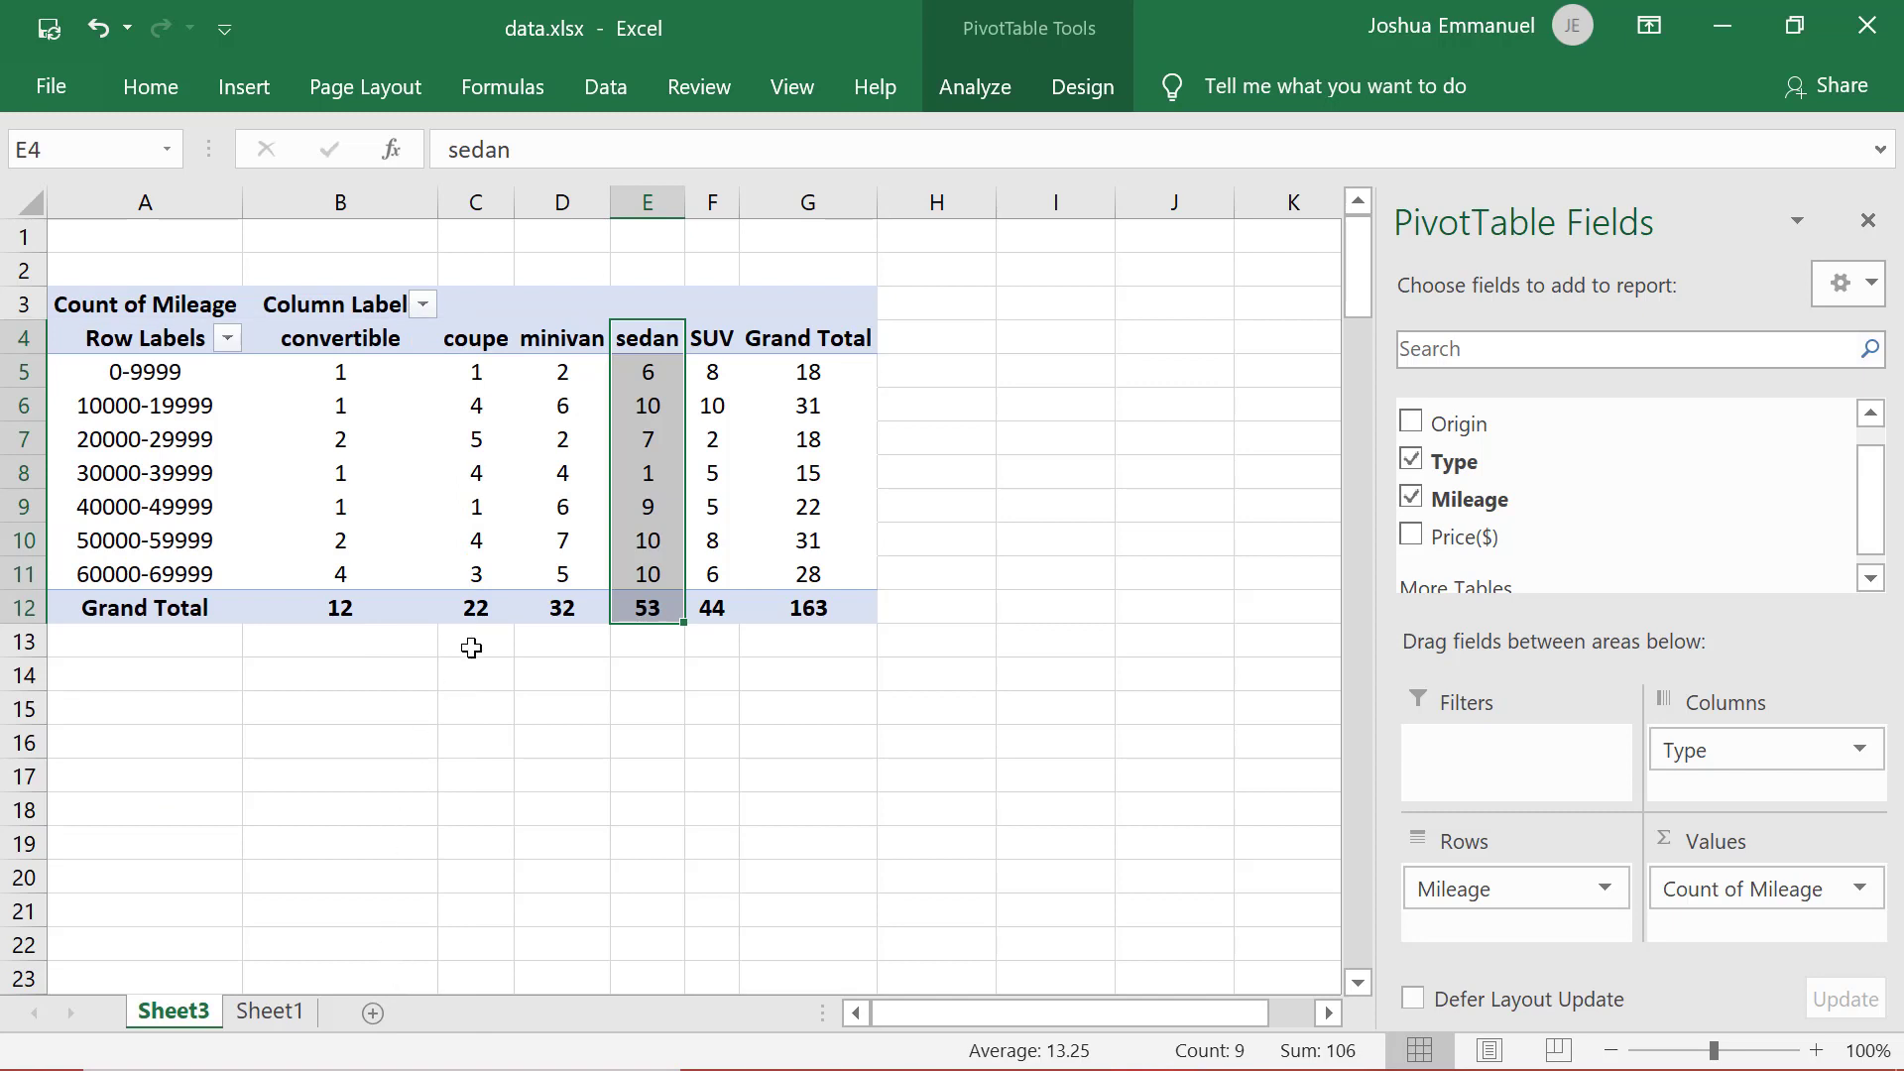
pyautogui.rightClick(558, 439)
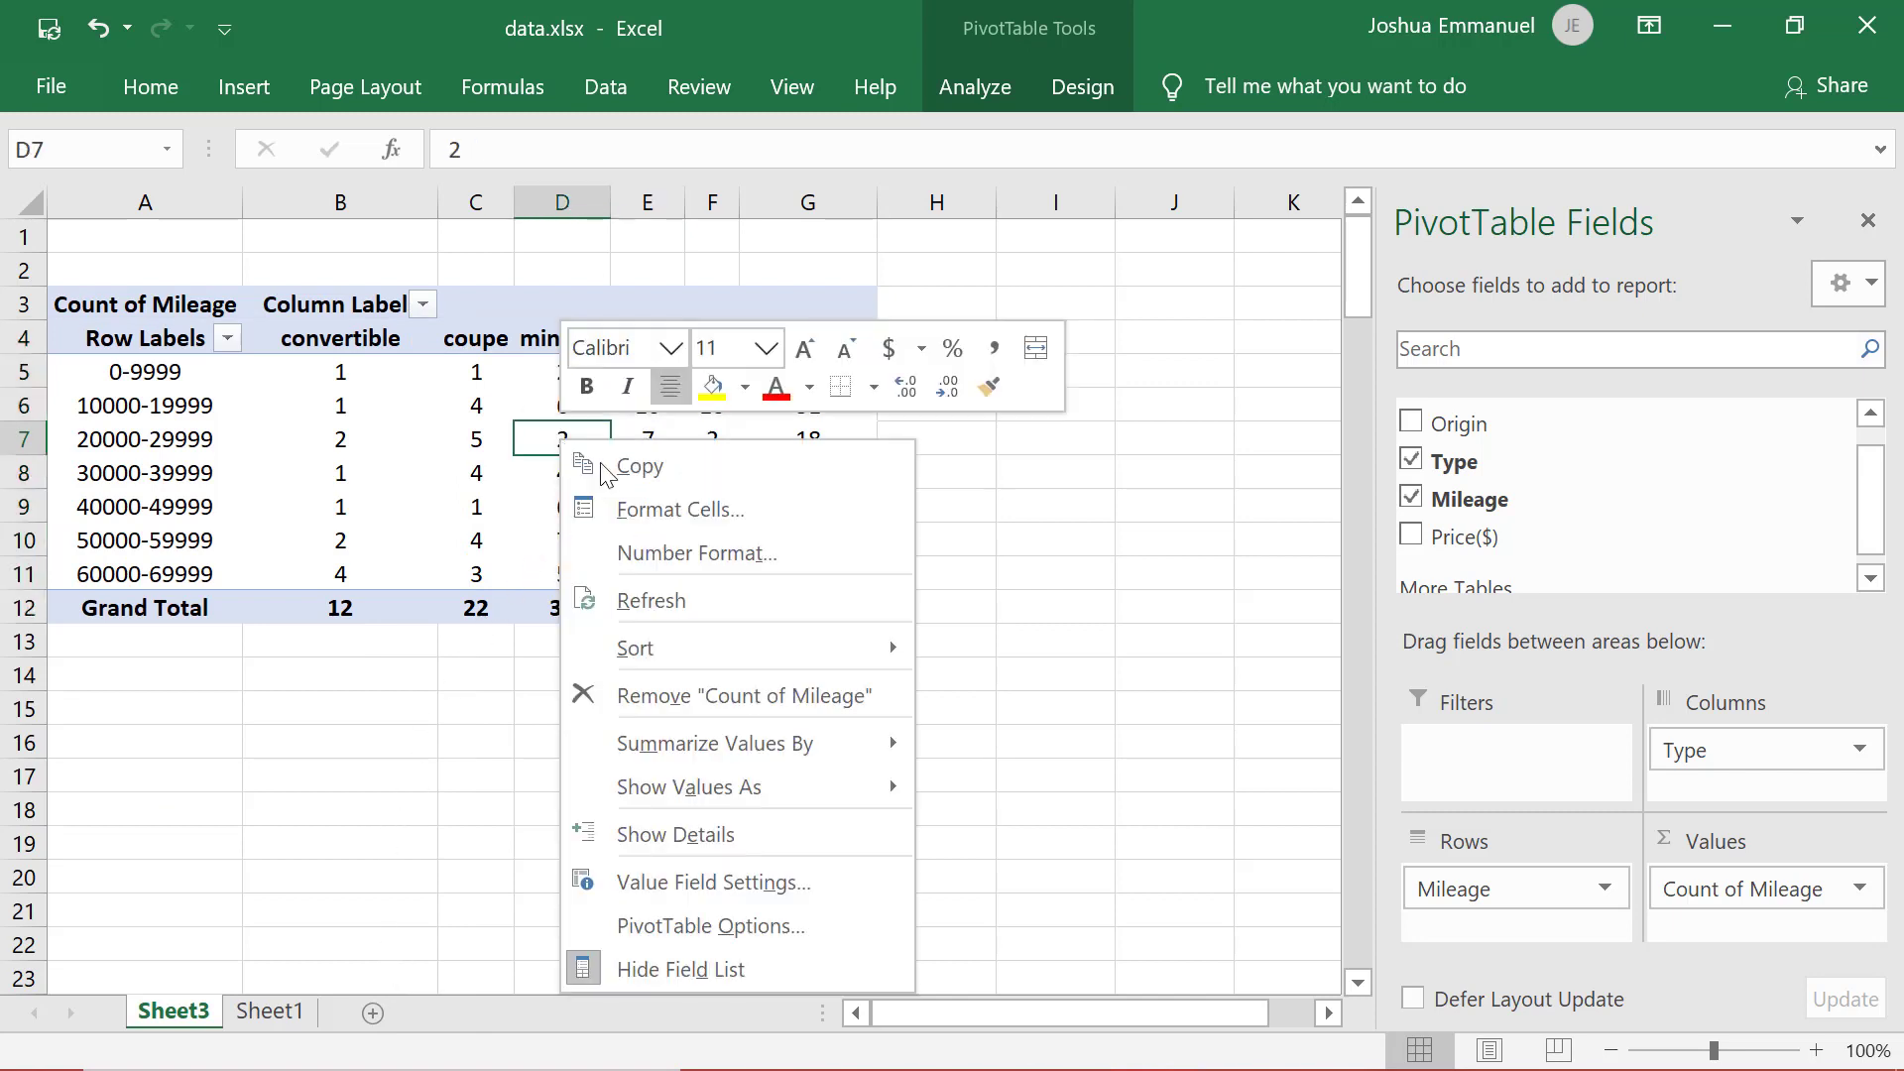
# Step: Show counts as % of Grand Total, then % of Column Total, then remove Type and Mileage
pyautogui.moveTo(778, 790)
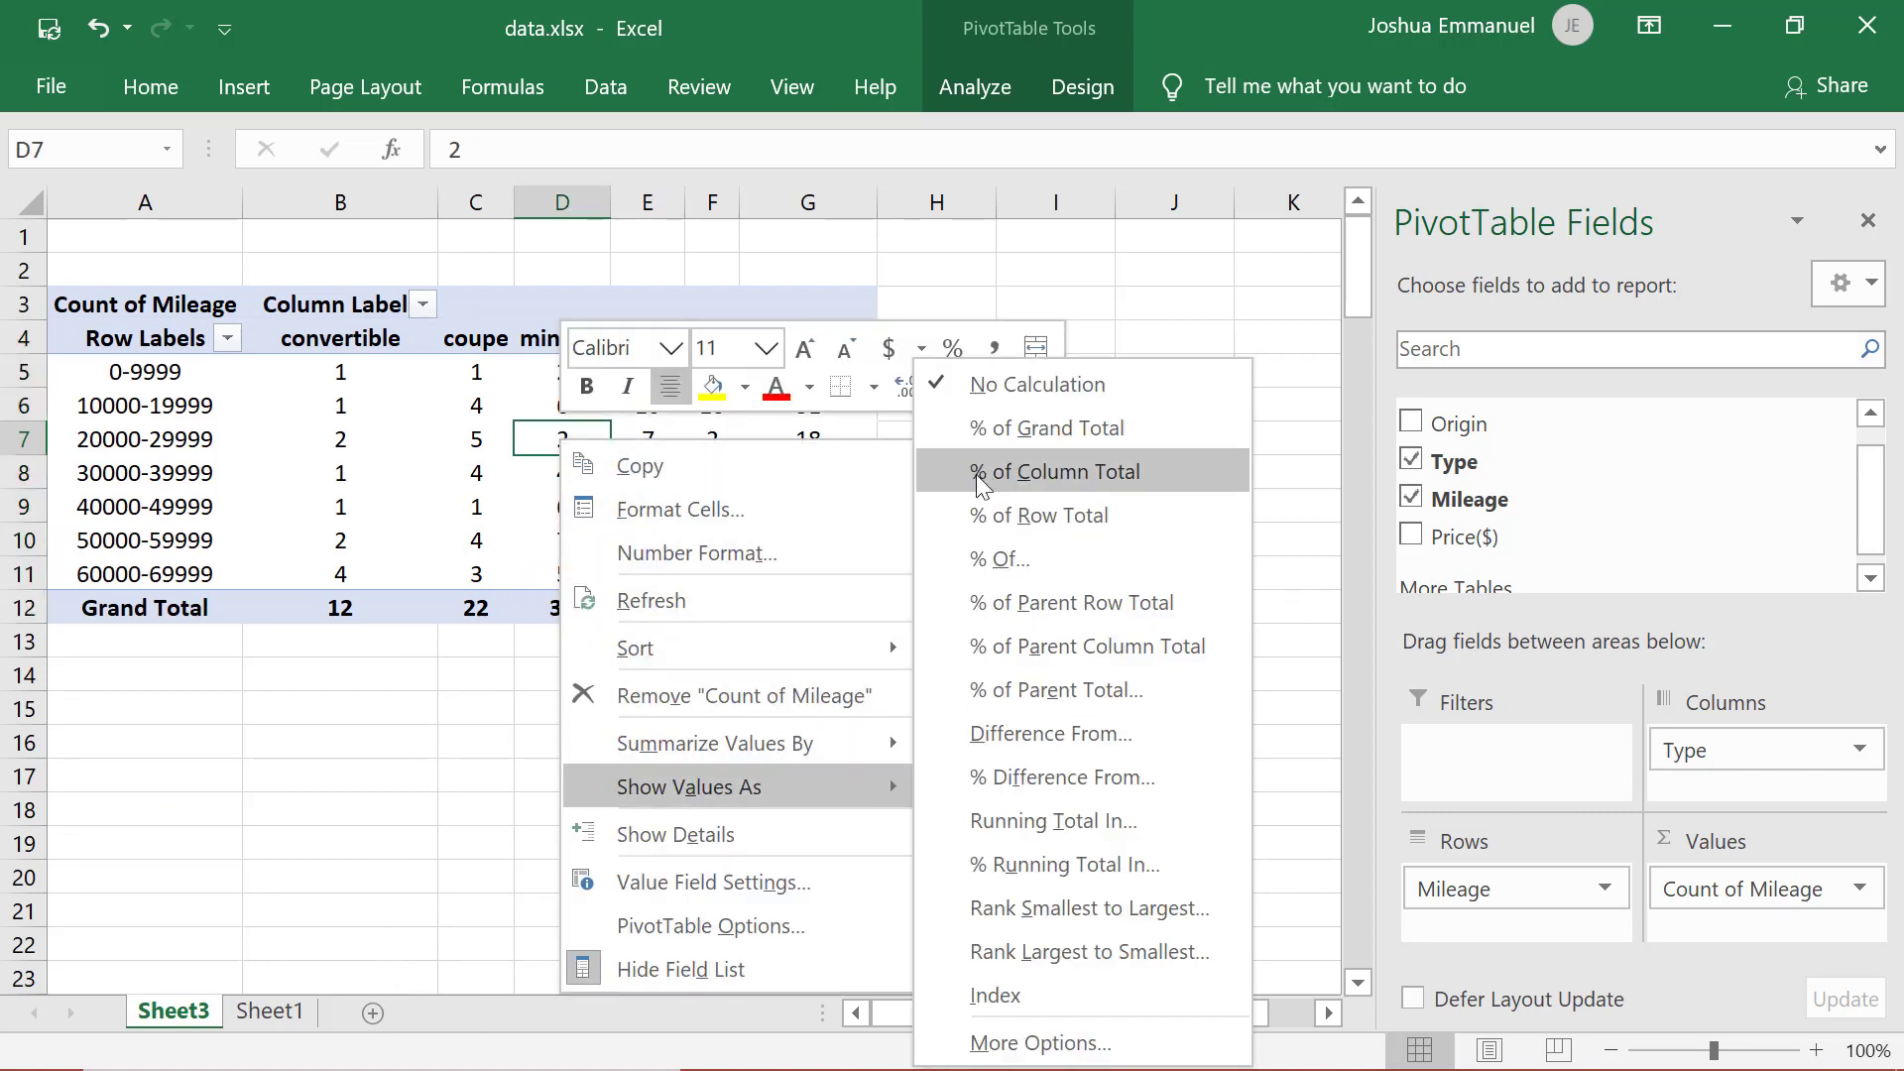
pyautogui.click(982, 436)
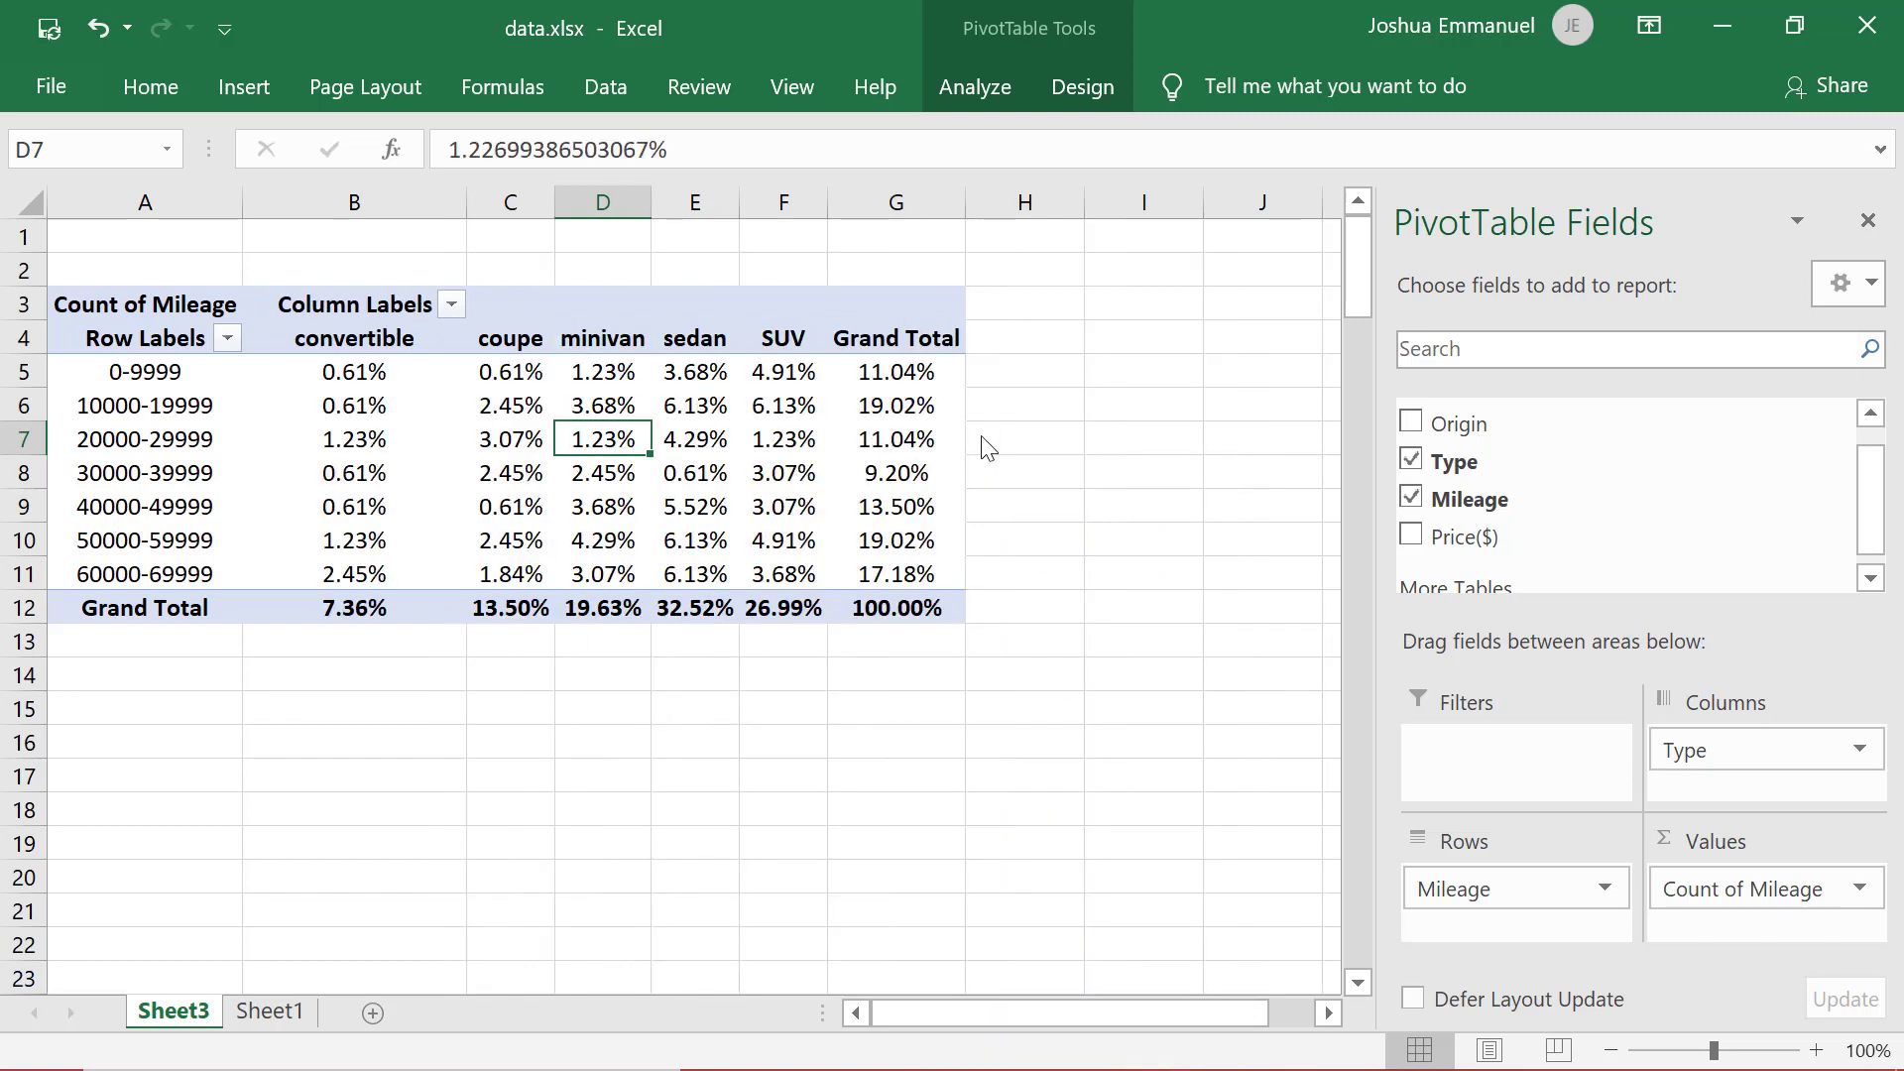
pyautogui.rightClick(631, 445)
pyautogui.moveTo(816, 791)
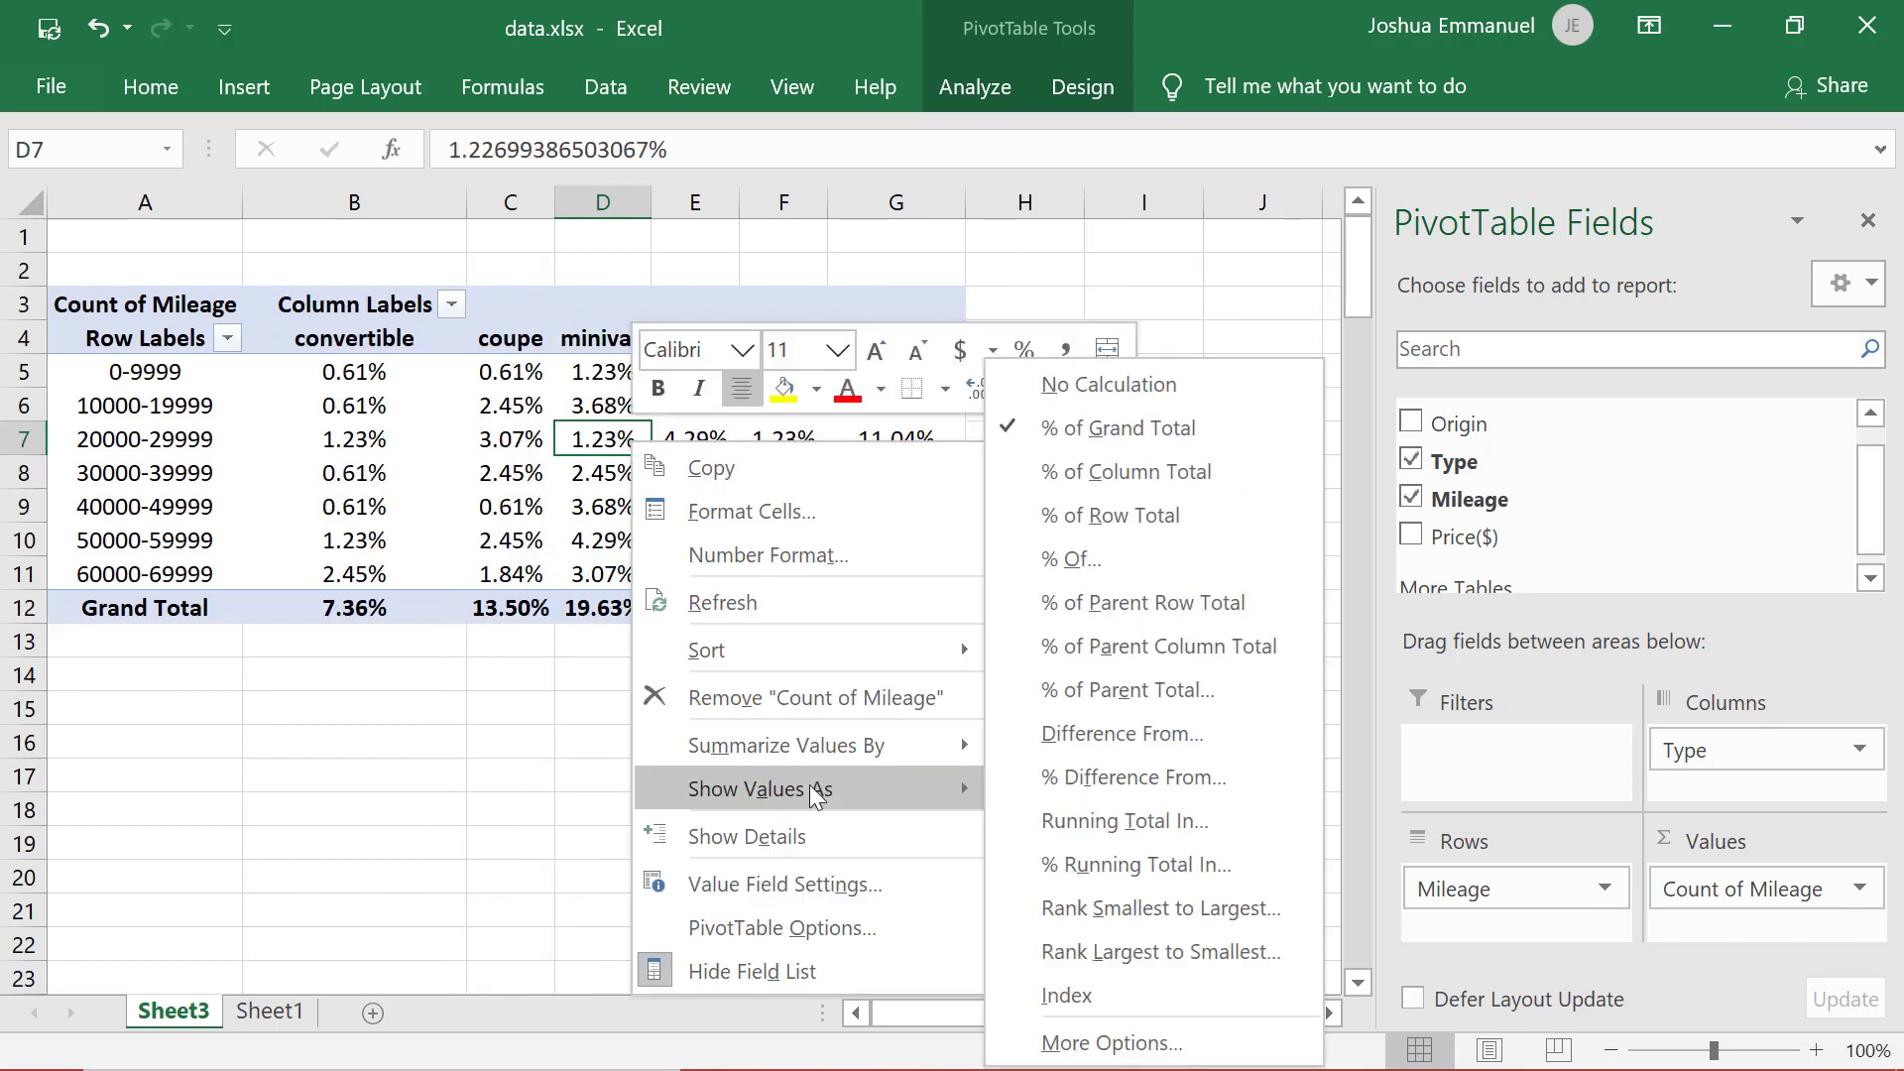
pyautogui.click(1042, 474)
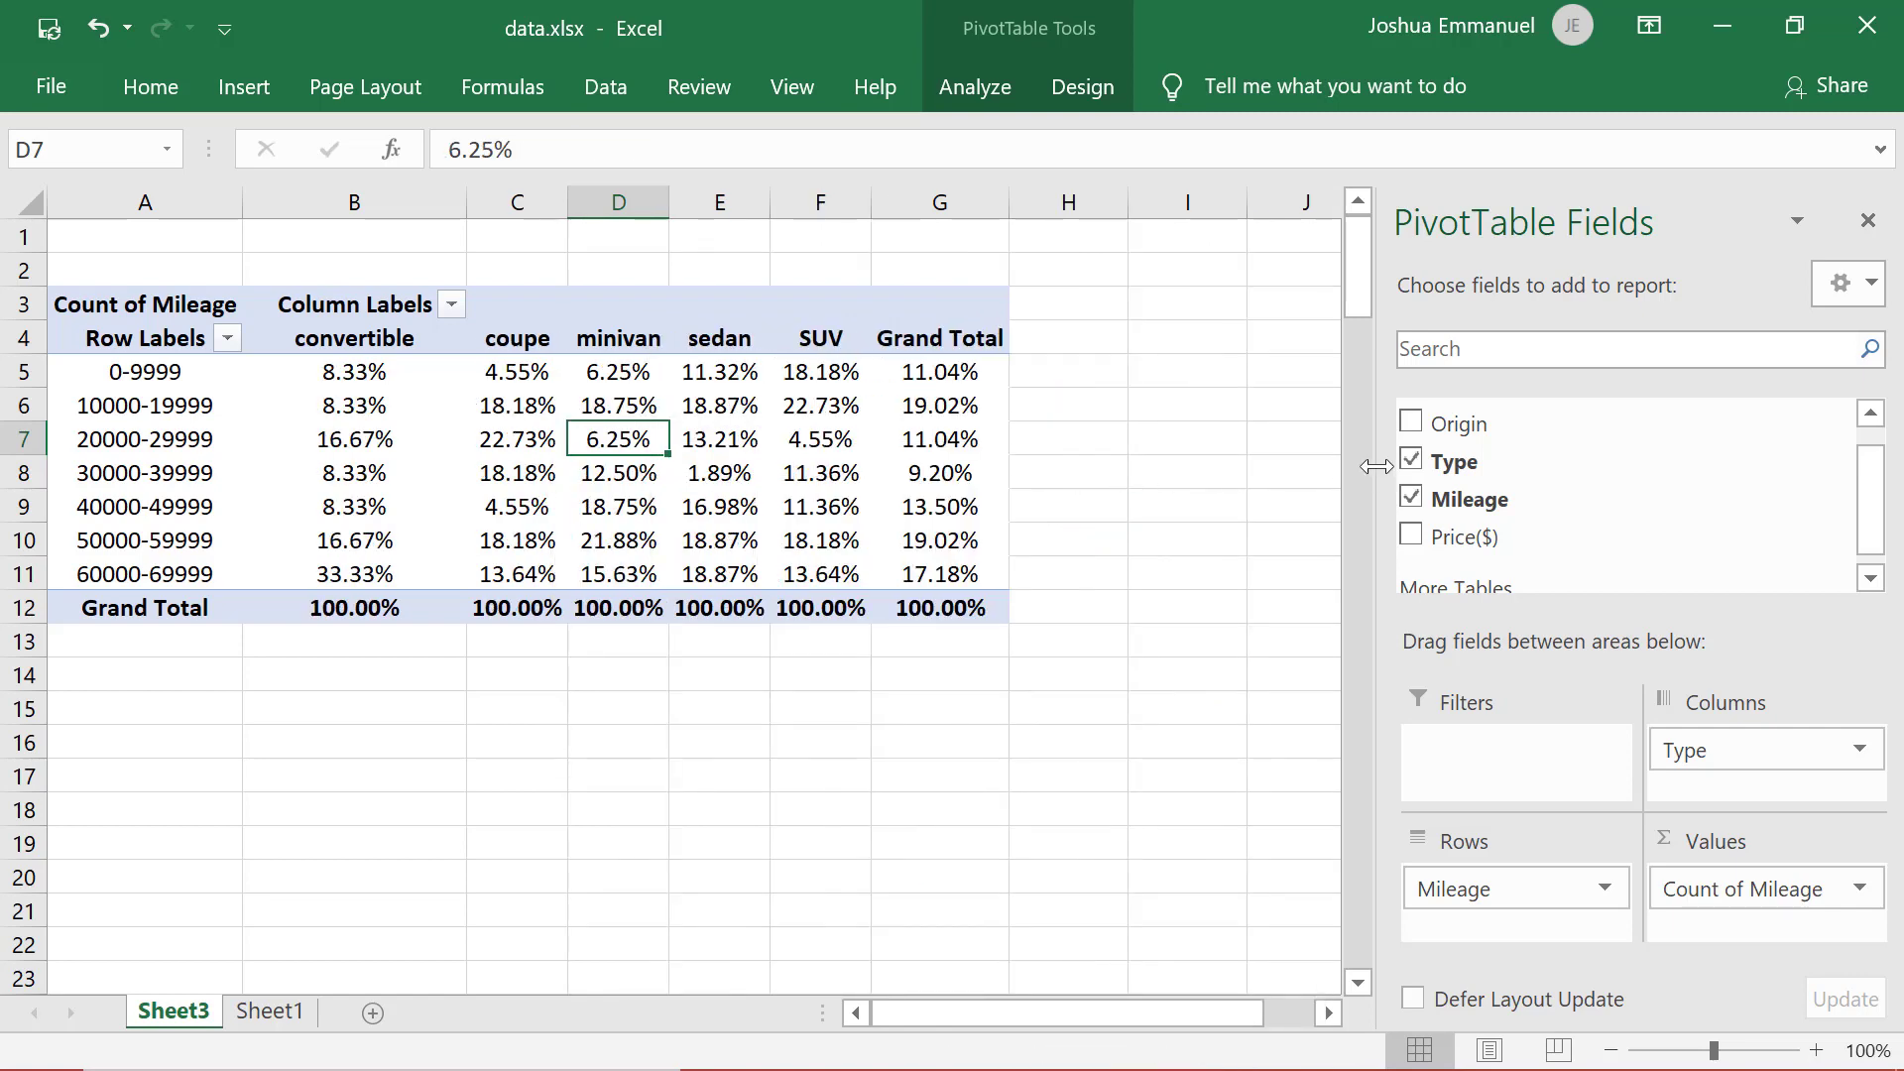
pyautogui.click(1413, 461)
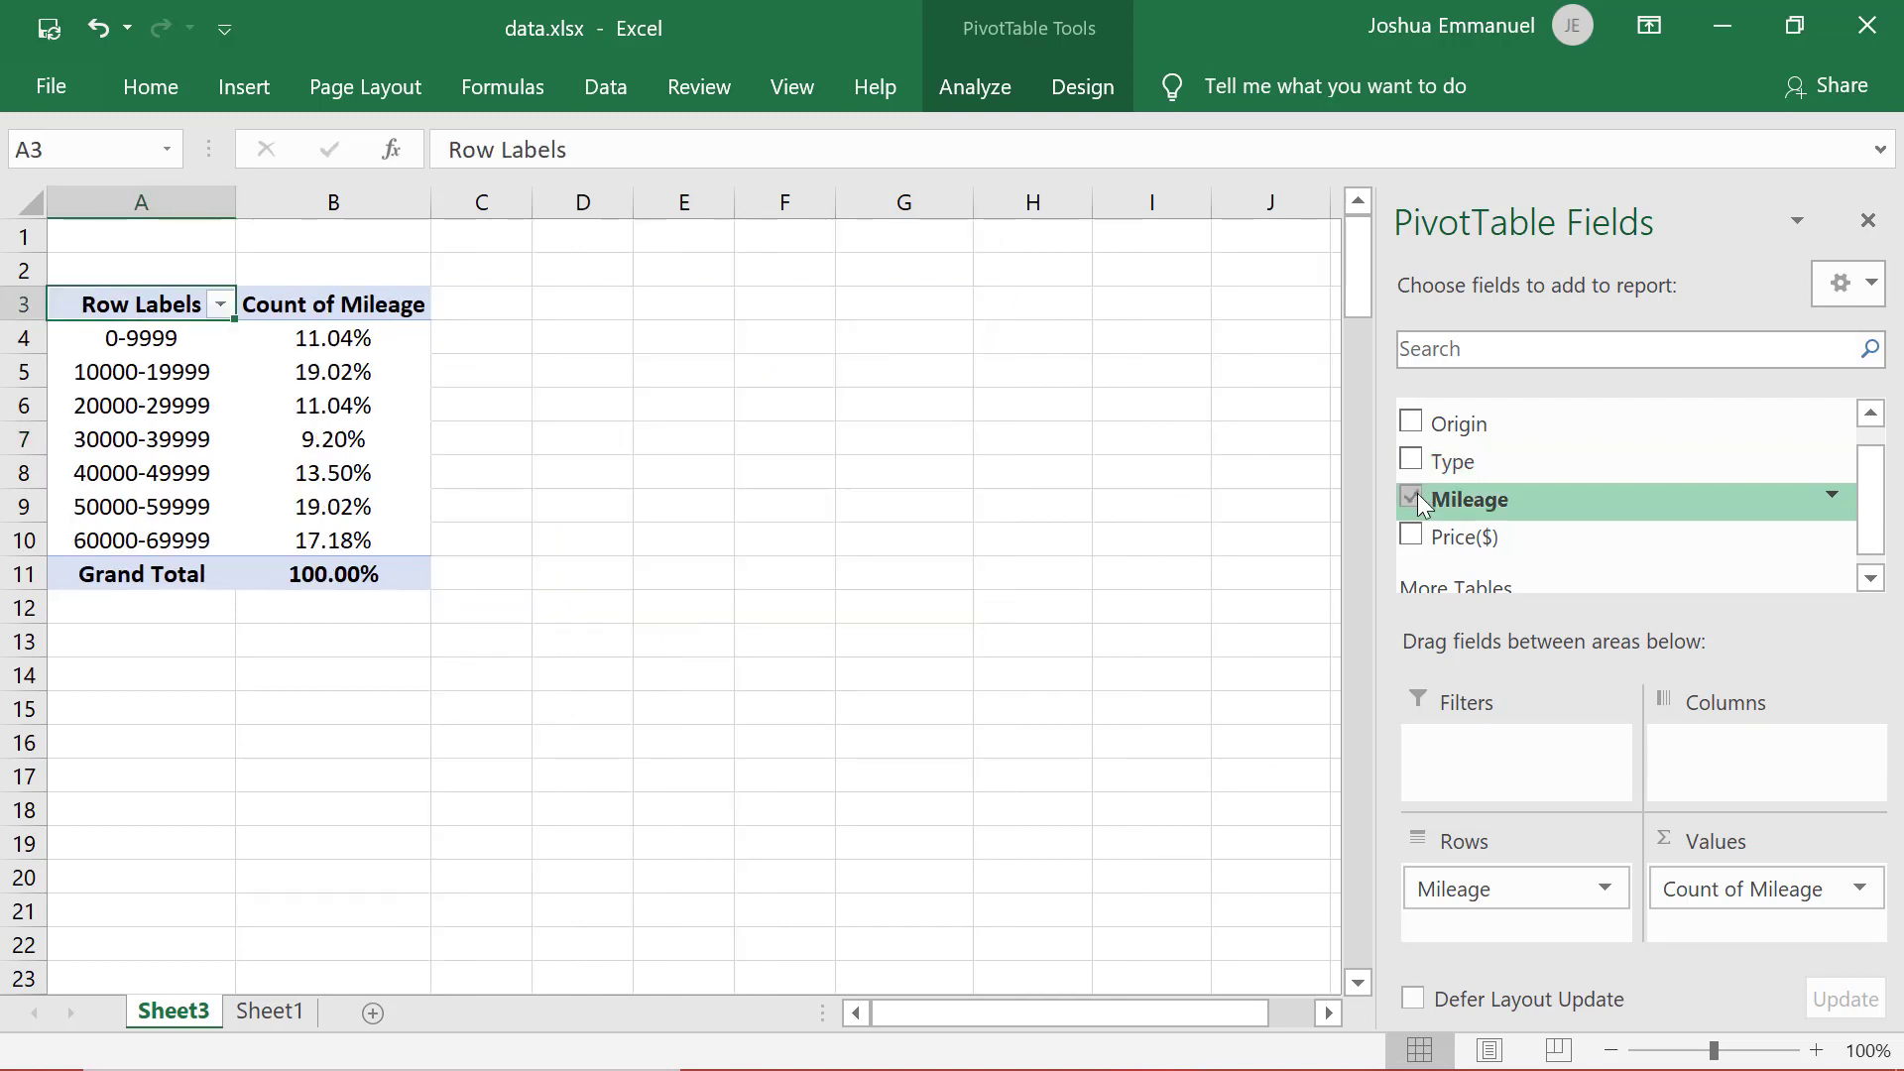
pyautogui.click(1413, 499)
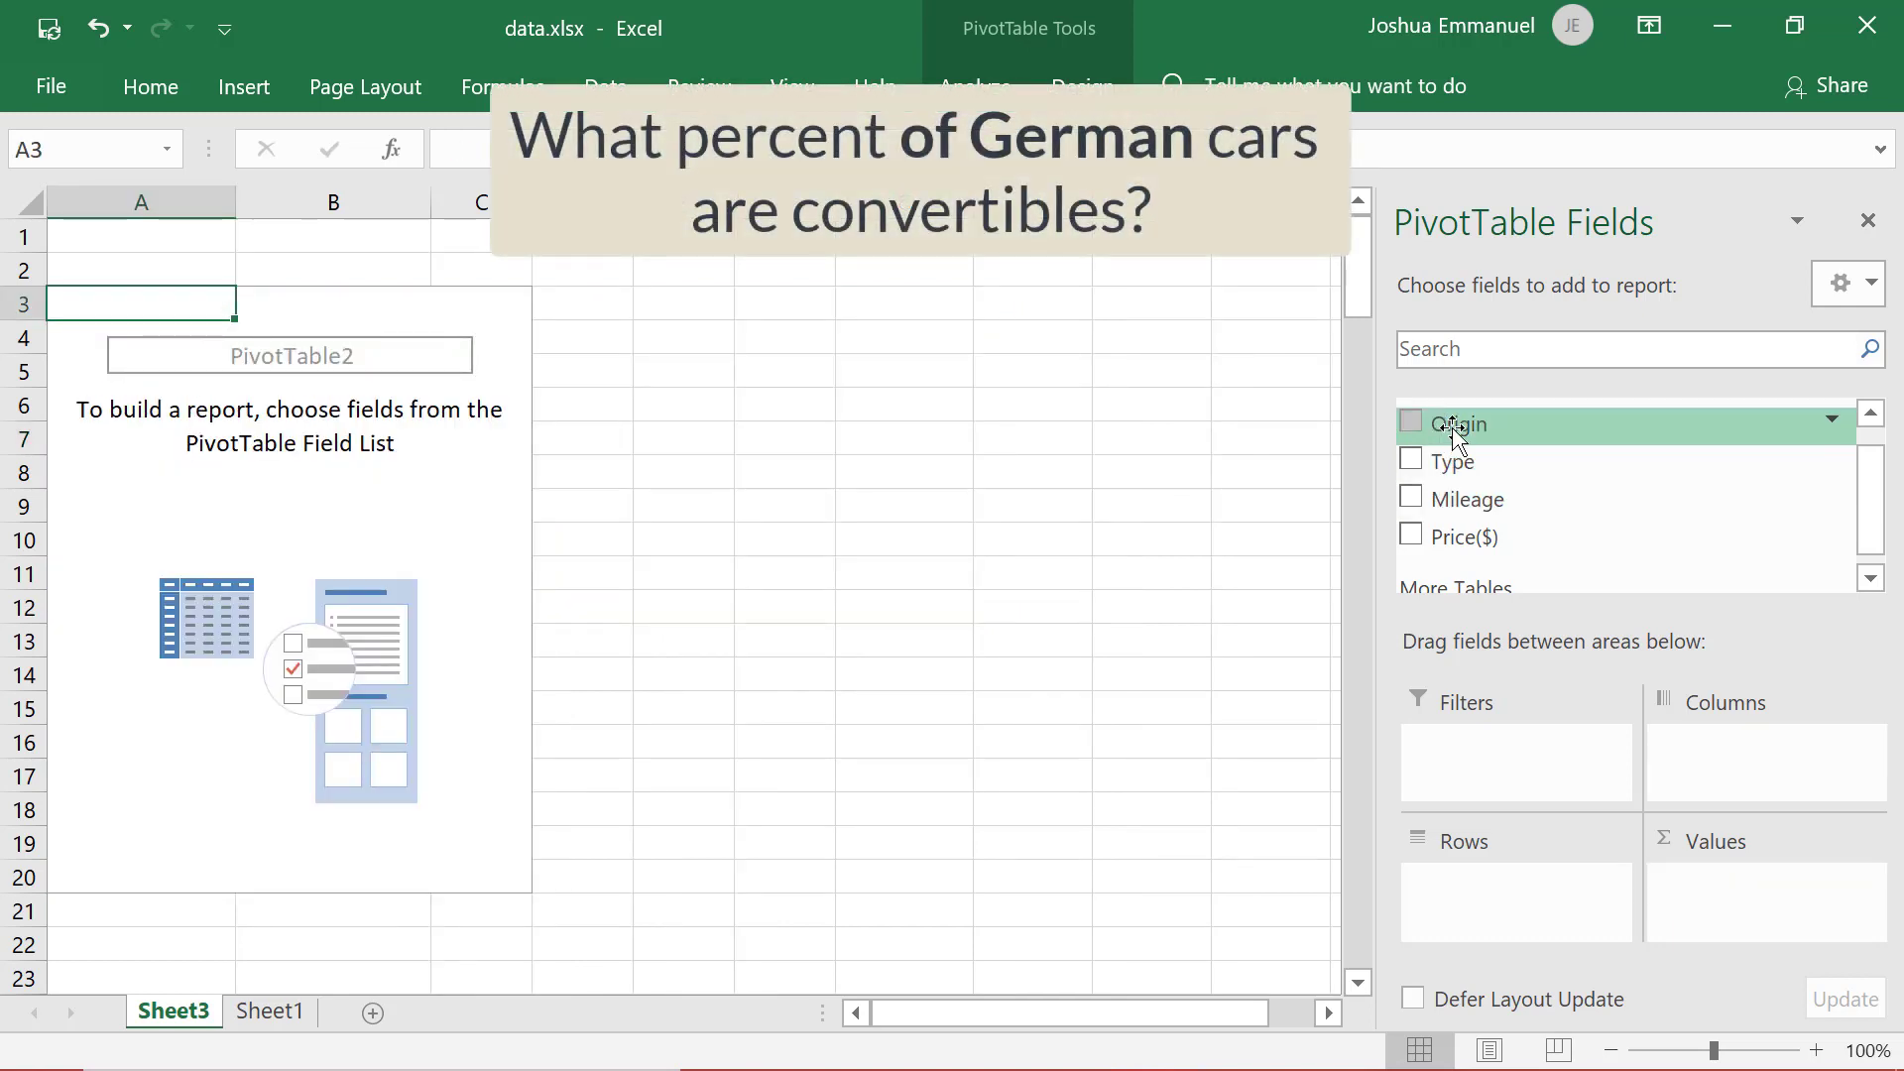
# Step: Put Origin in Rows, Type in Columns, and a Count of Type in Values
pyautogui.moveTo(1454, 429); pyautogui.dragTo(1523, 898)
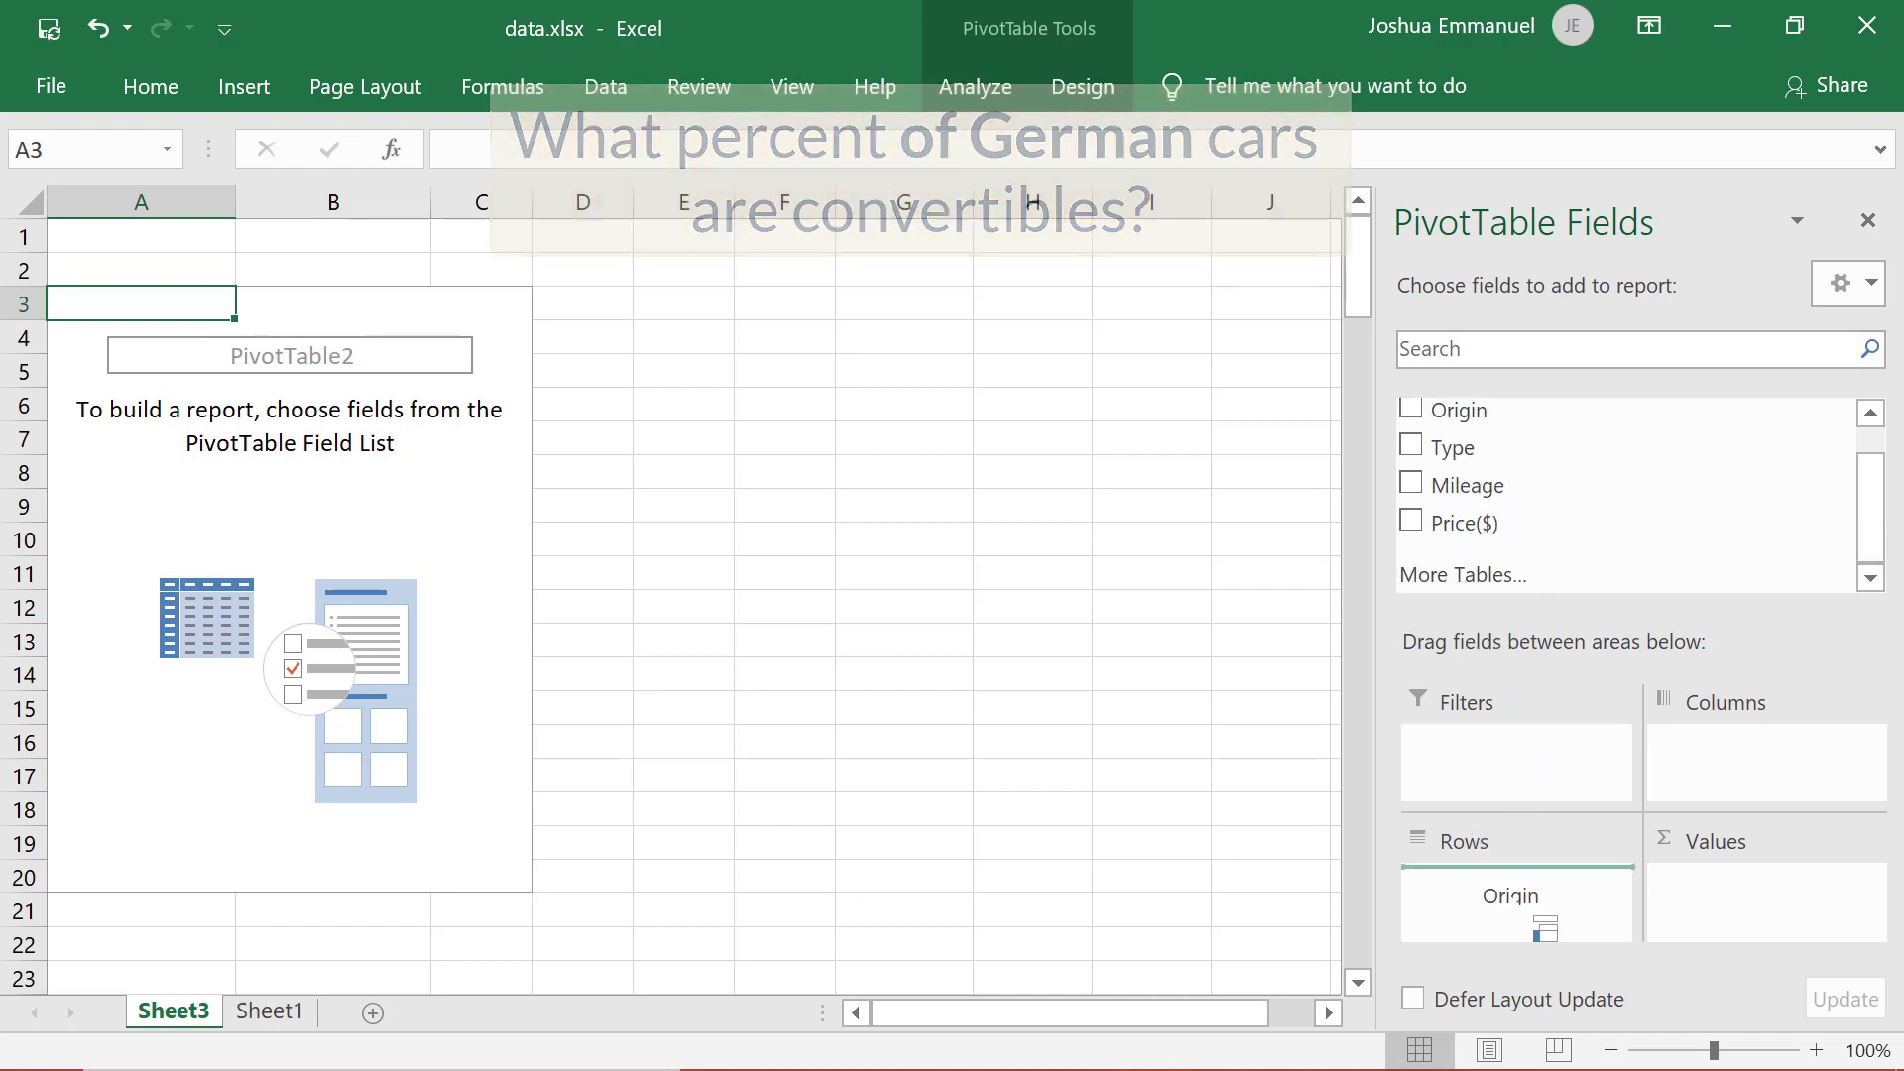
pyautogui.moveTo(1452, 447); pyautogui.dragTo(1726, 758)
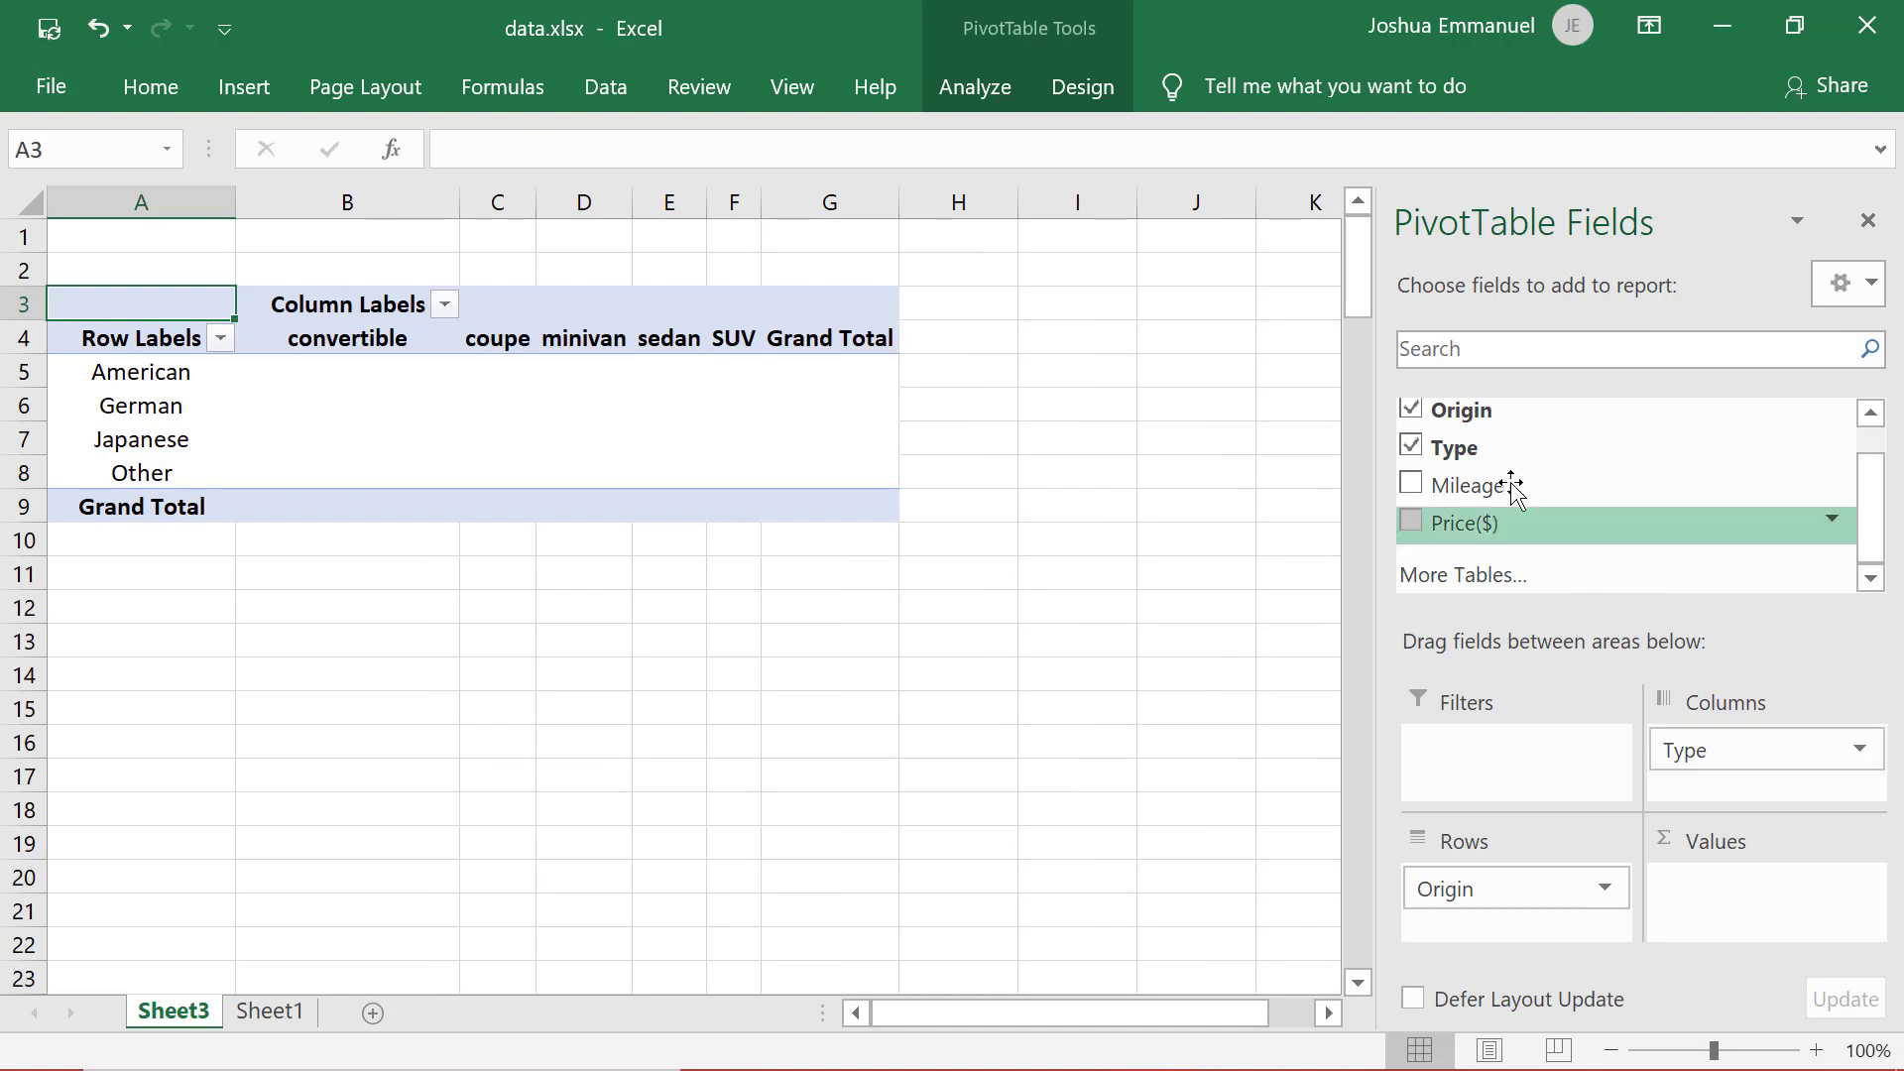
pyautogui.moveTo(1464, 448); pyautogui.dragTo(1795, 938)
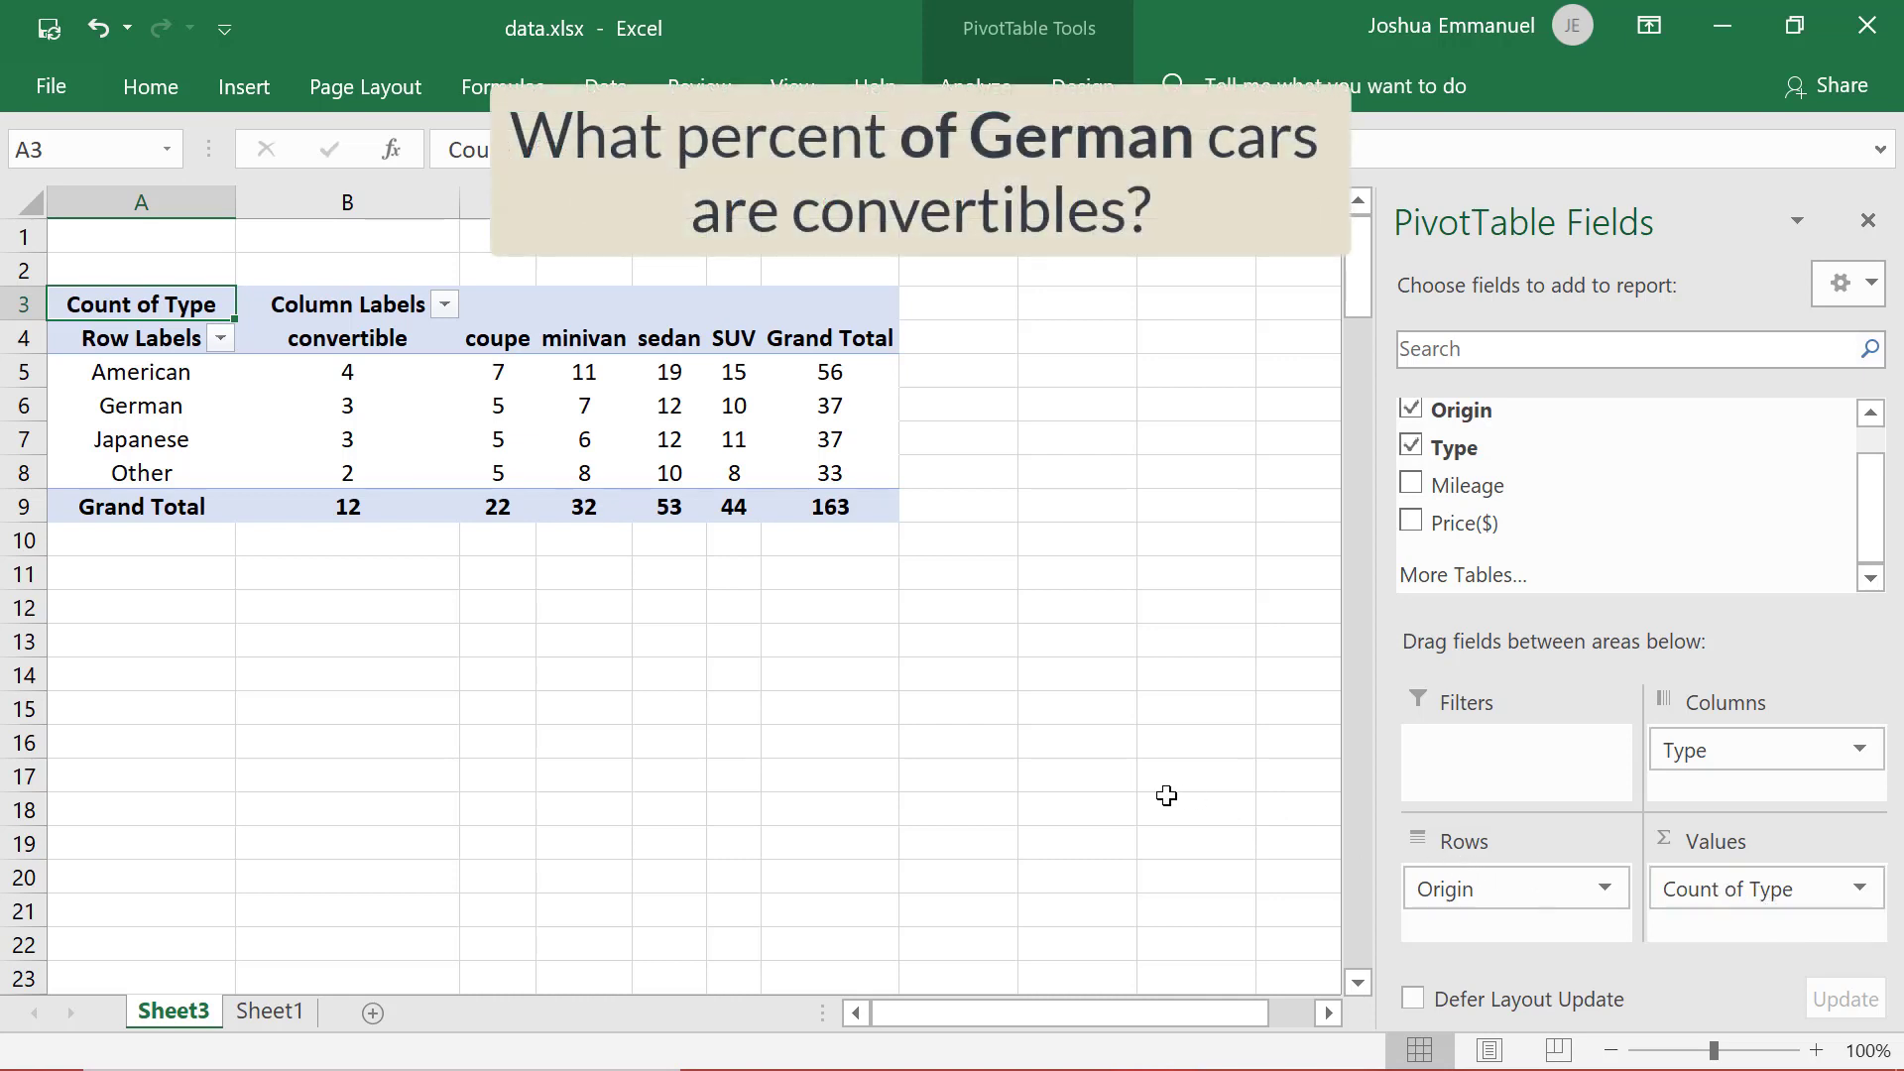
# Step: Show the origin-by-type counts as % of Row Total, e.g. German convertibles 8.11%
pyautogui.rightClick(363, 411)
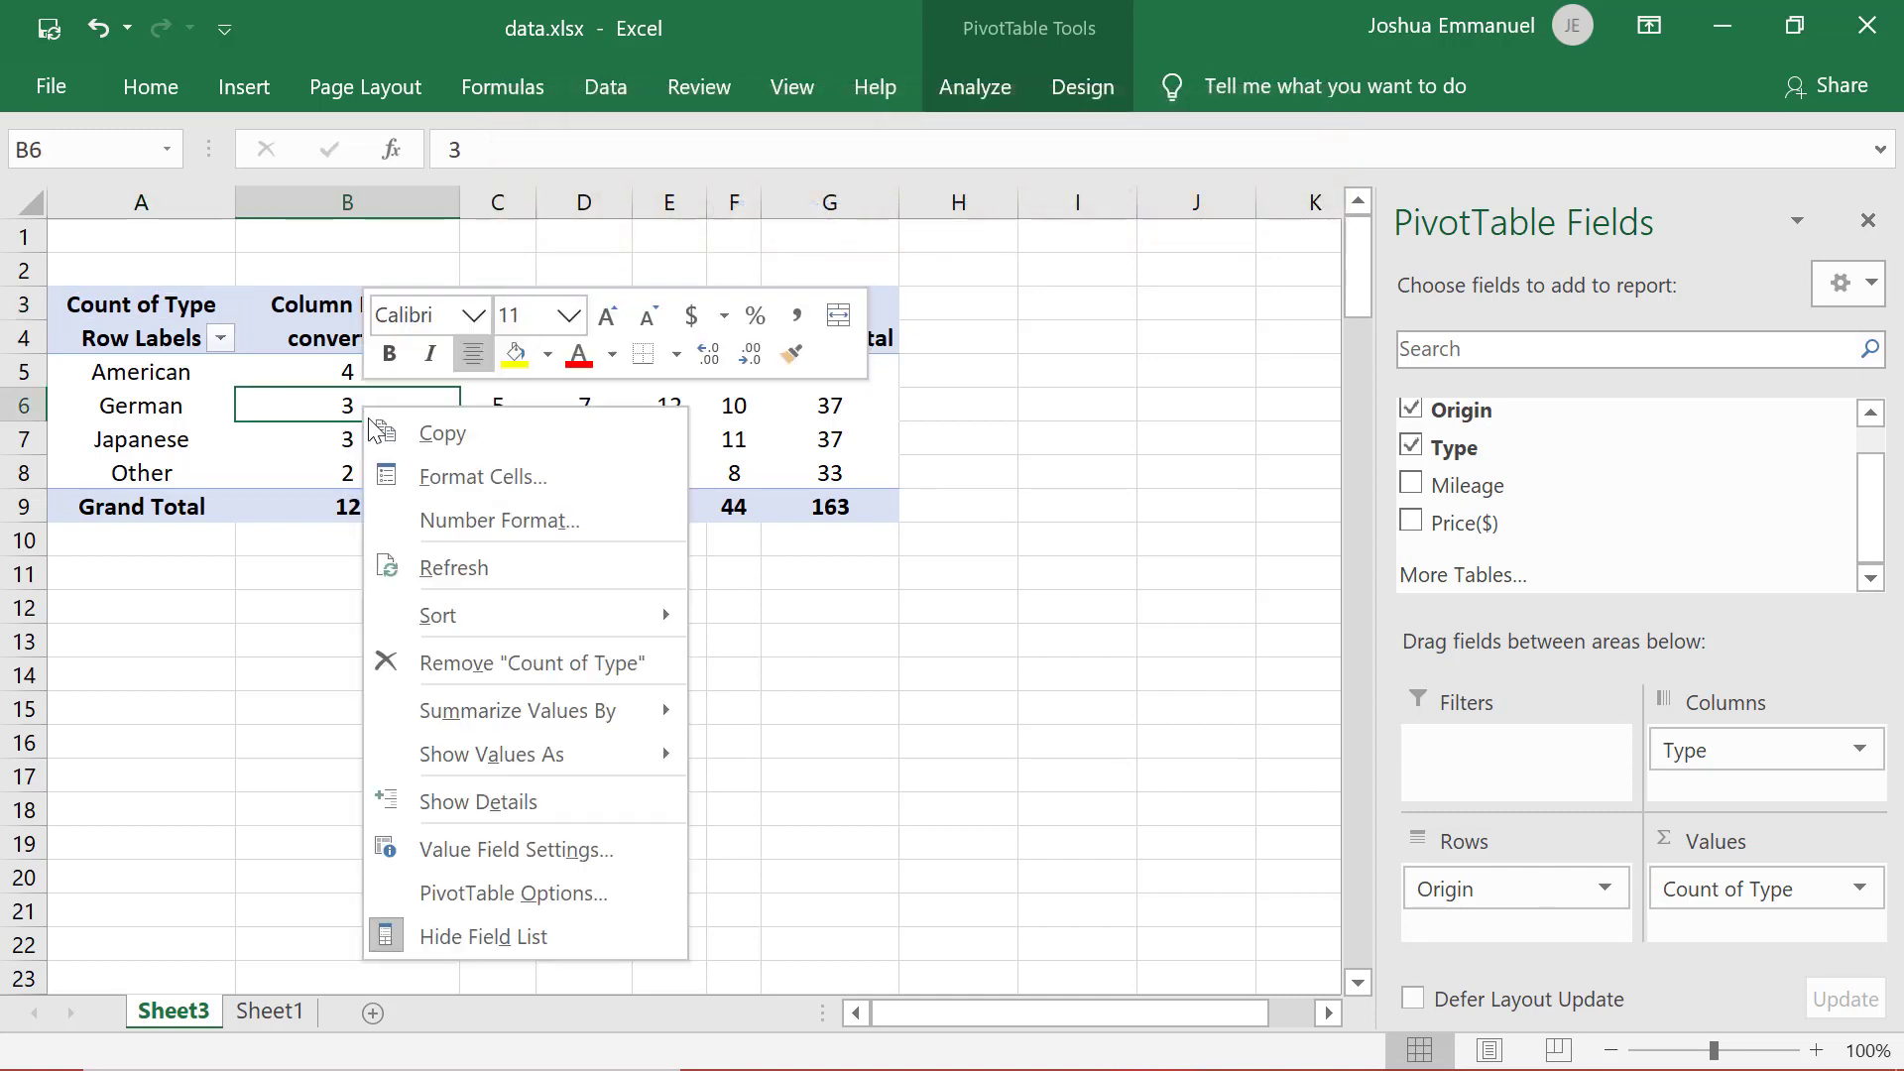
pyautogui.moveTo(559, 752)
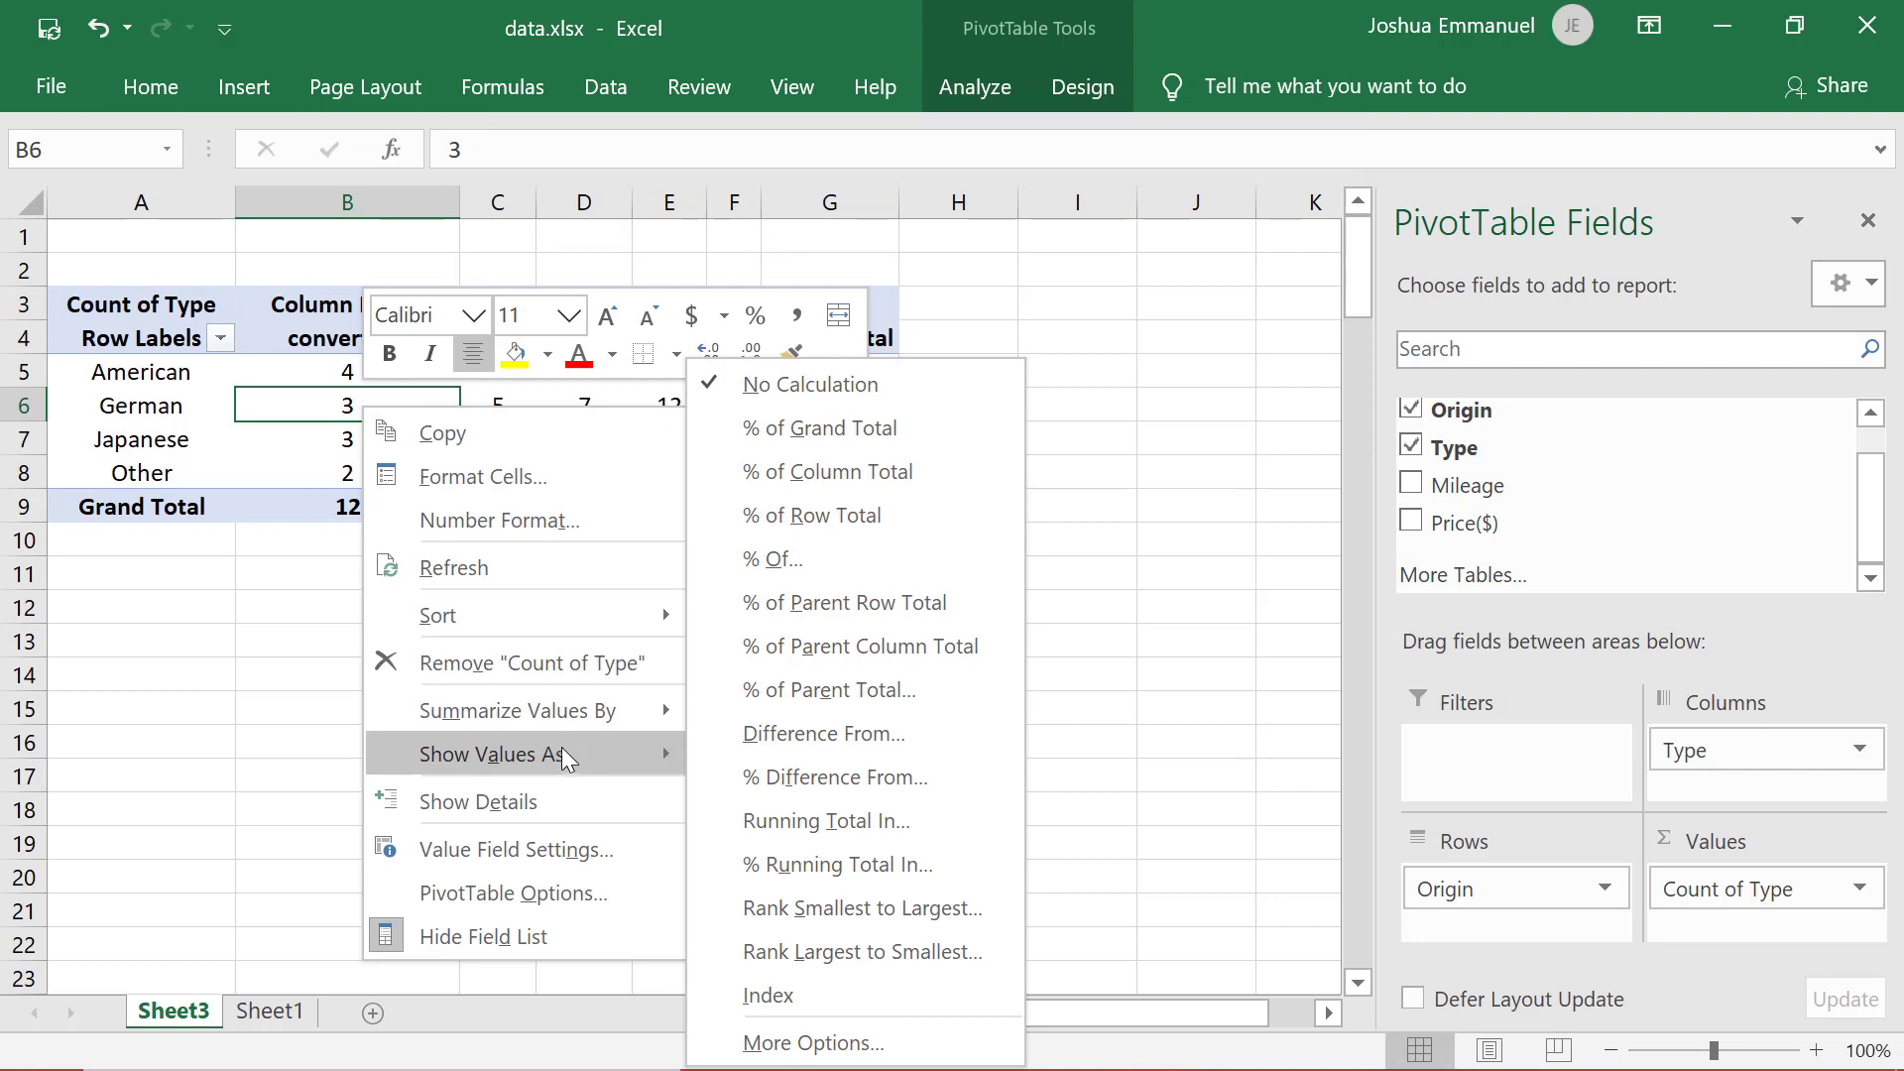
pyautogui.press('Escape')
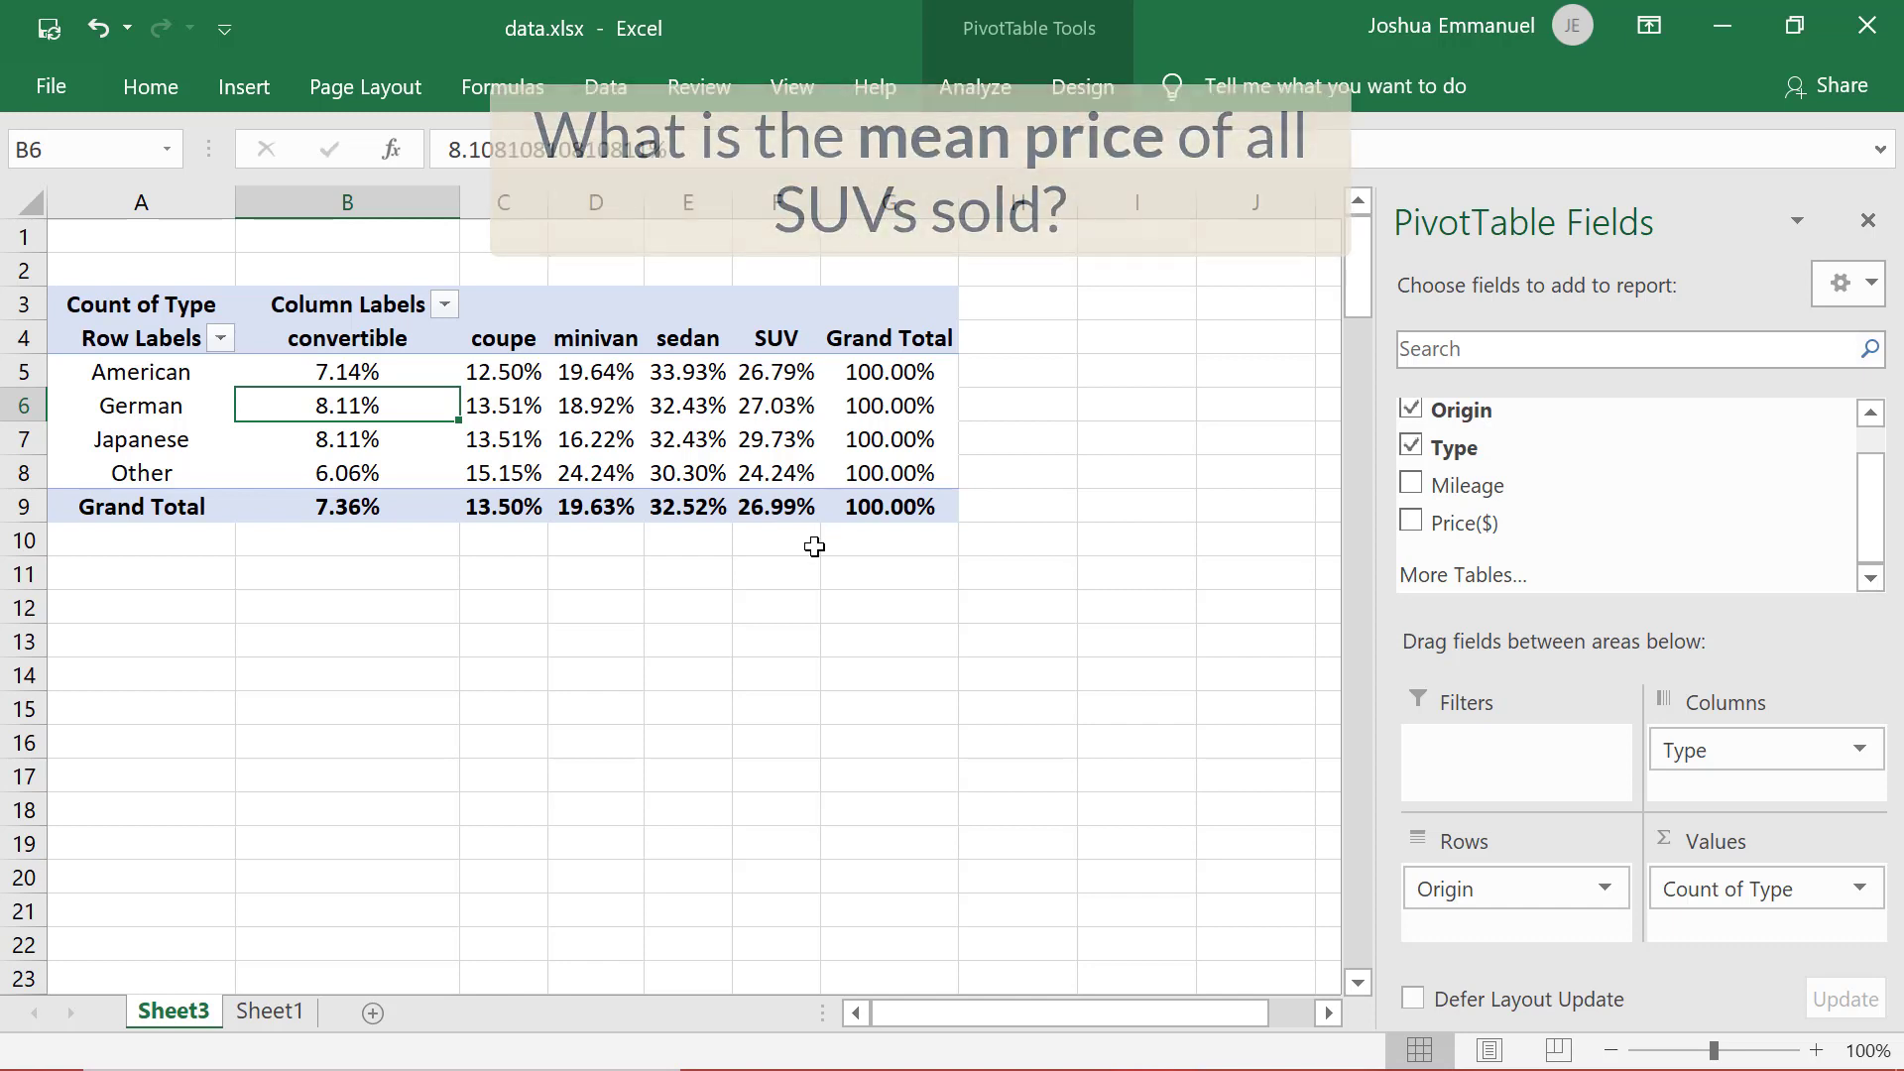
# Step: Rebuild the pivot with Type as row labels and Price($) as the values
pyautogui.click(1412, 411)
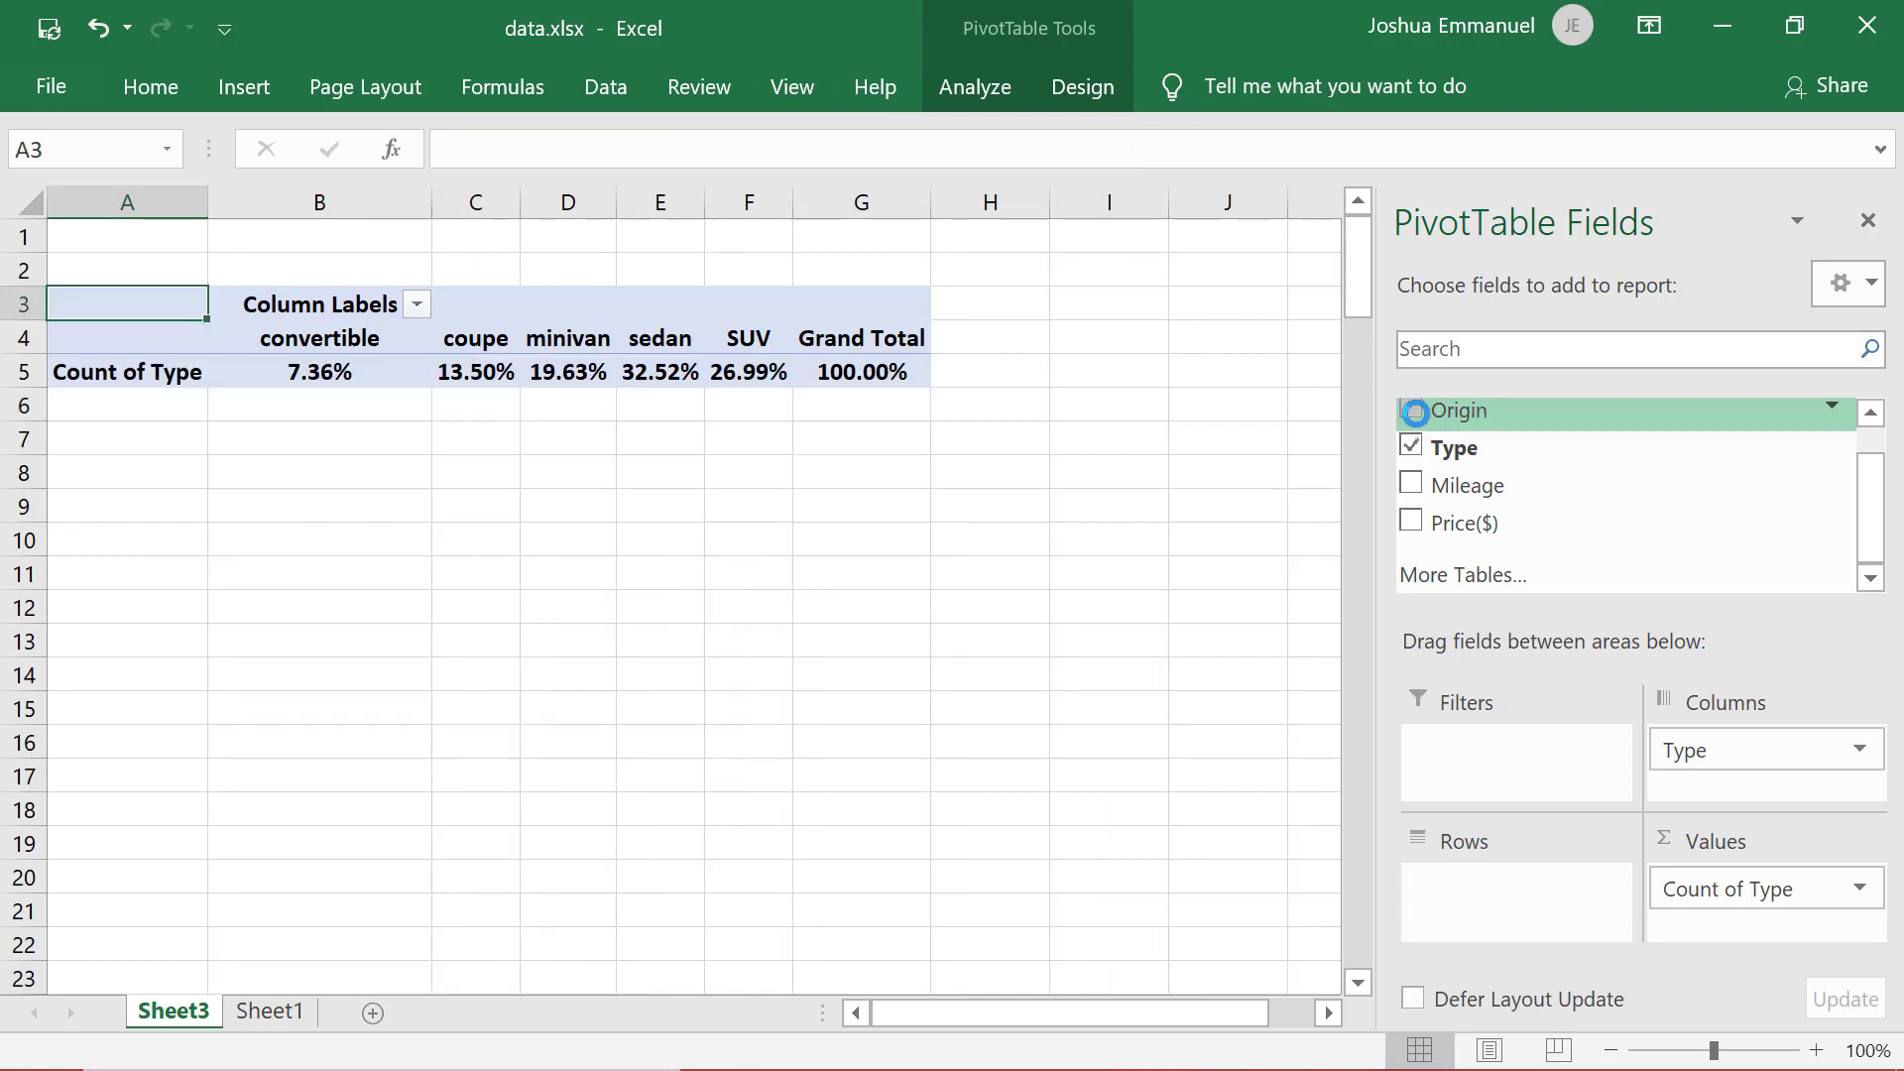
pyautogui.click(1413, 443)
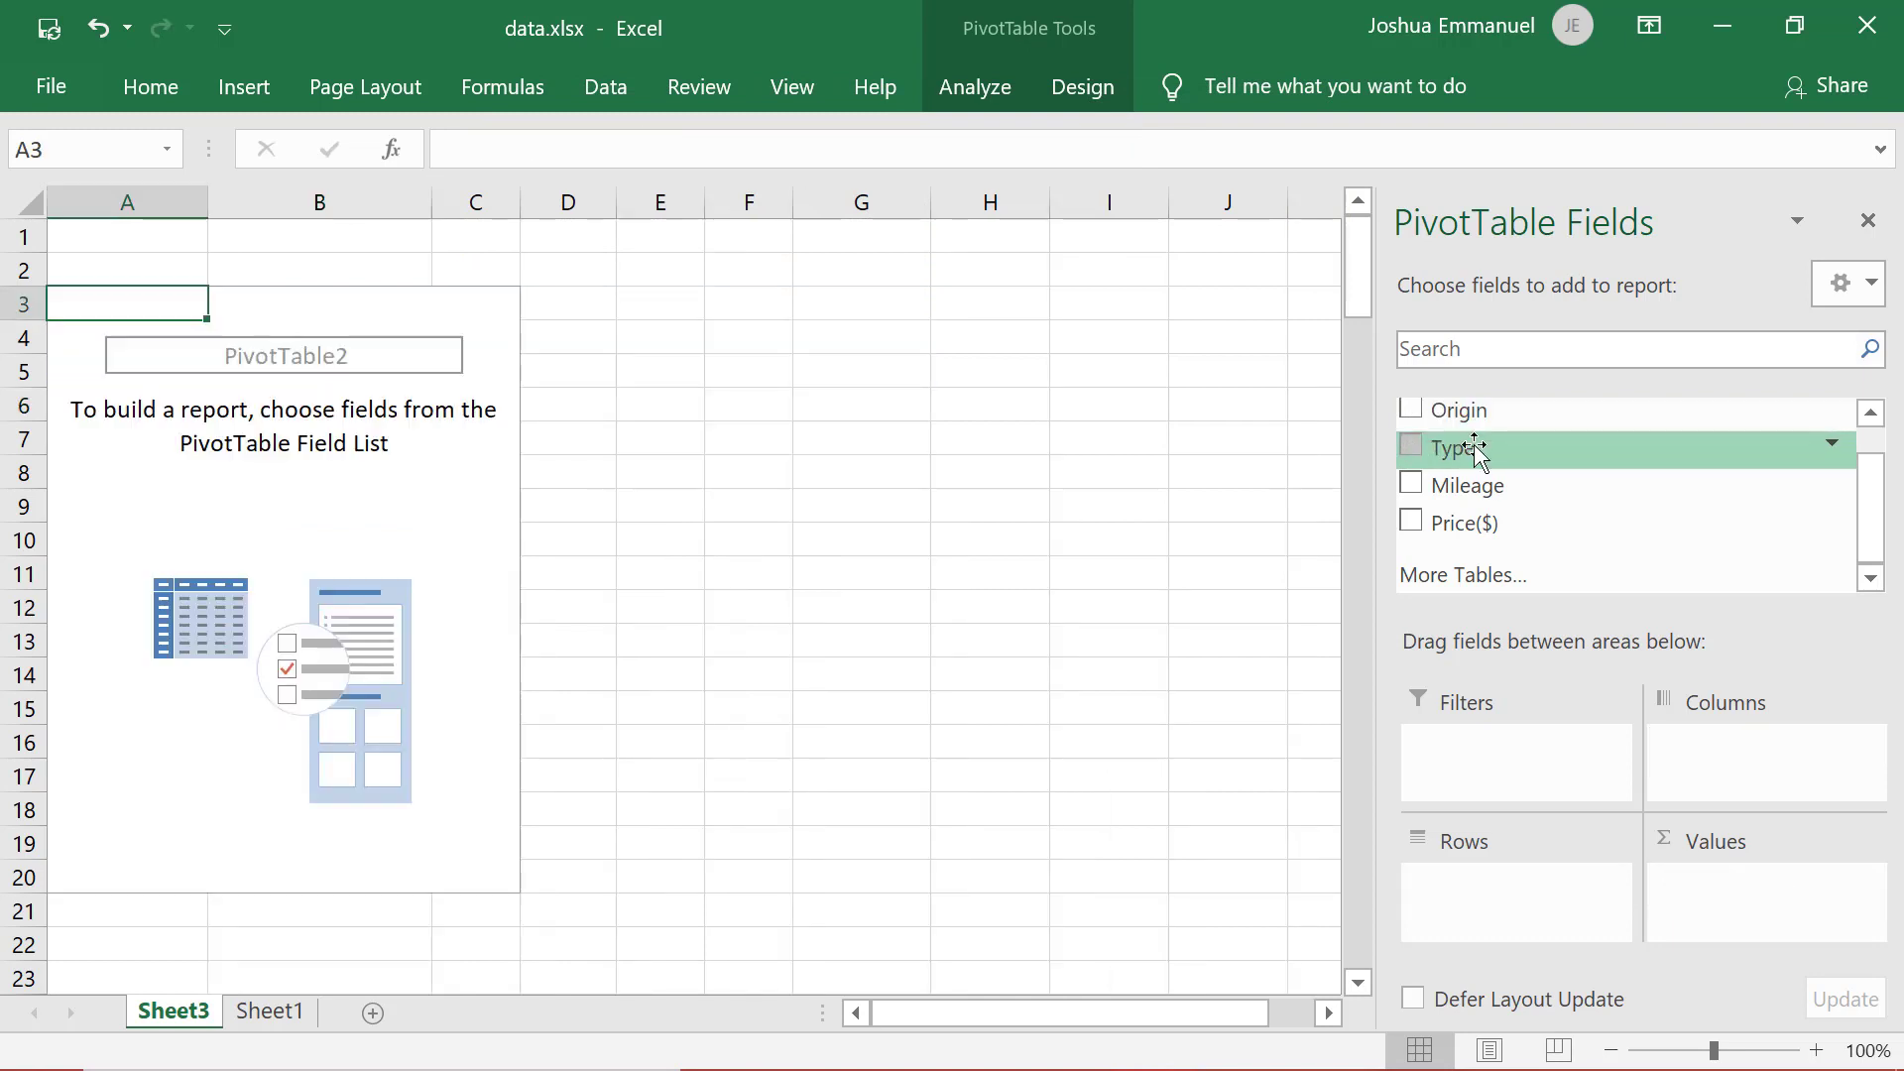
pyautogui.moveTo(1467, 448); pyautogui.dragTo(1513, 873)
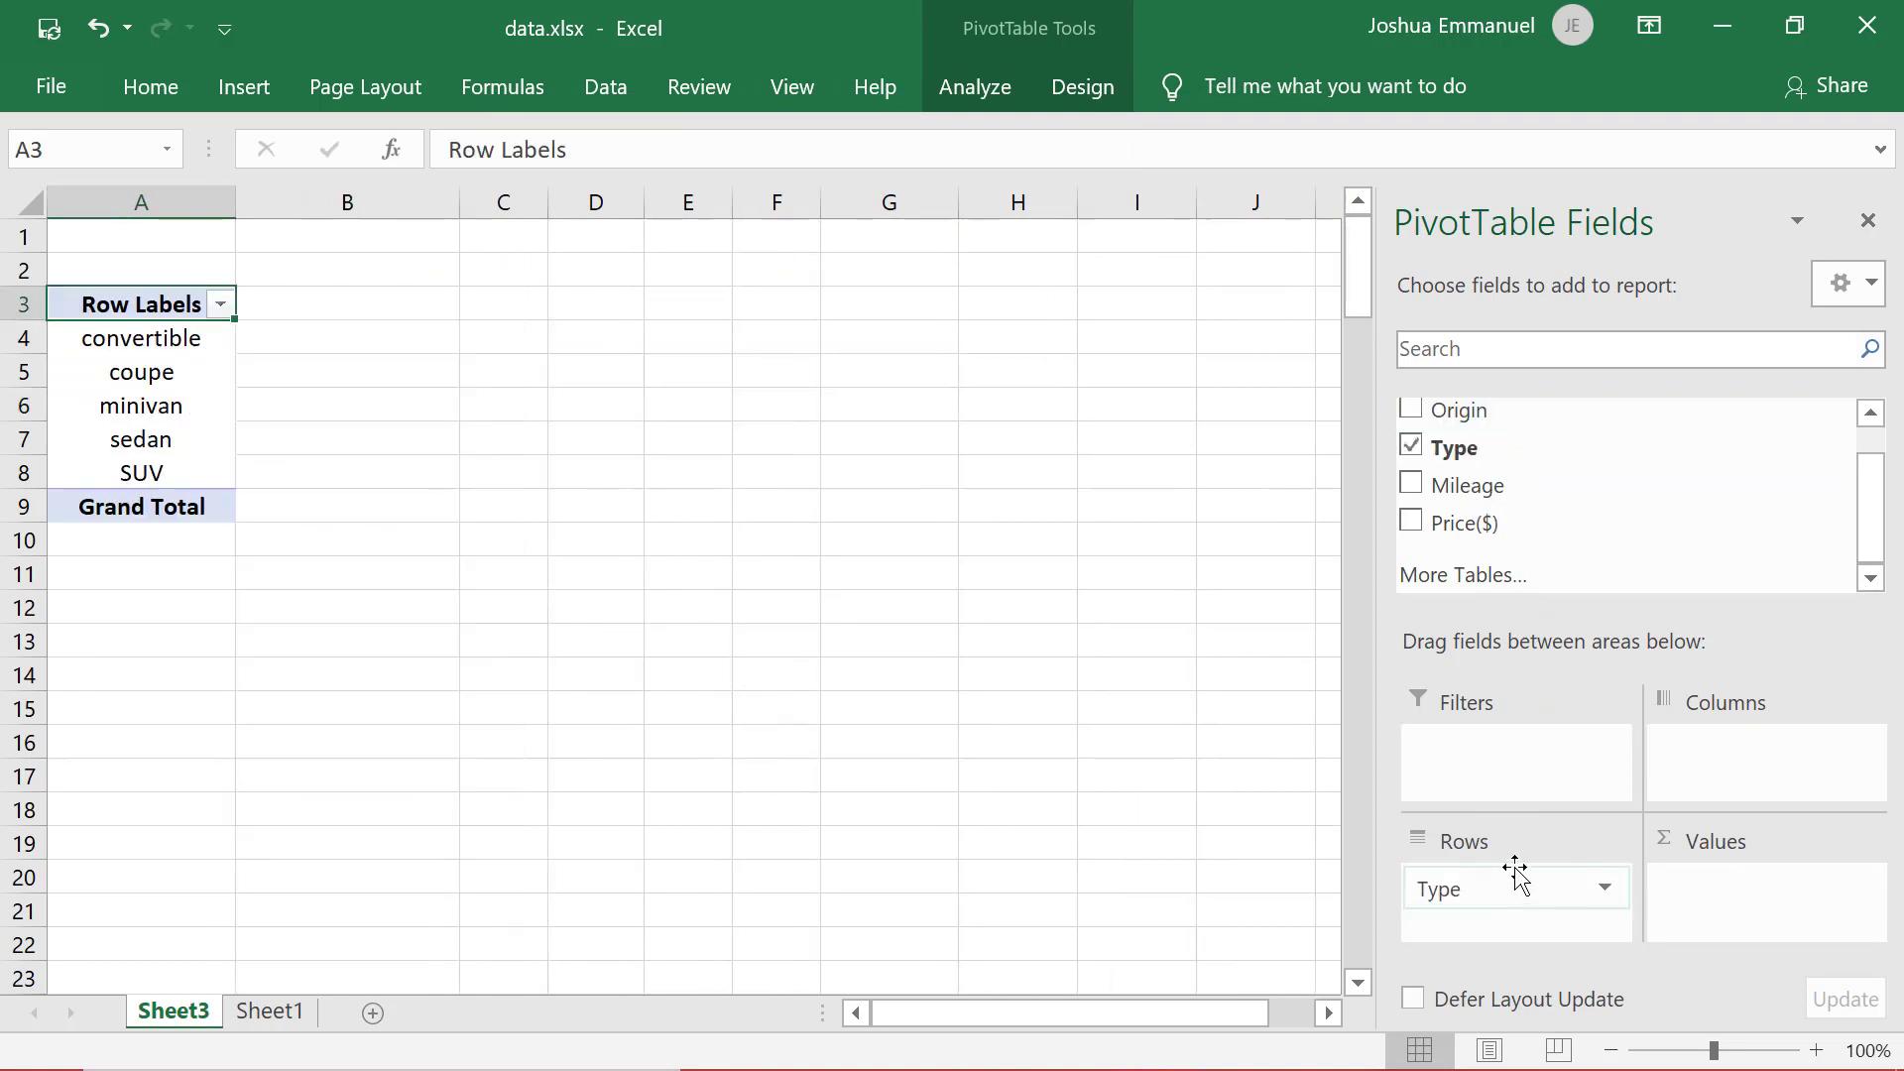
pyautogui.moveTo(1459, 527); pyautogui.dragTo(1748, 895)
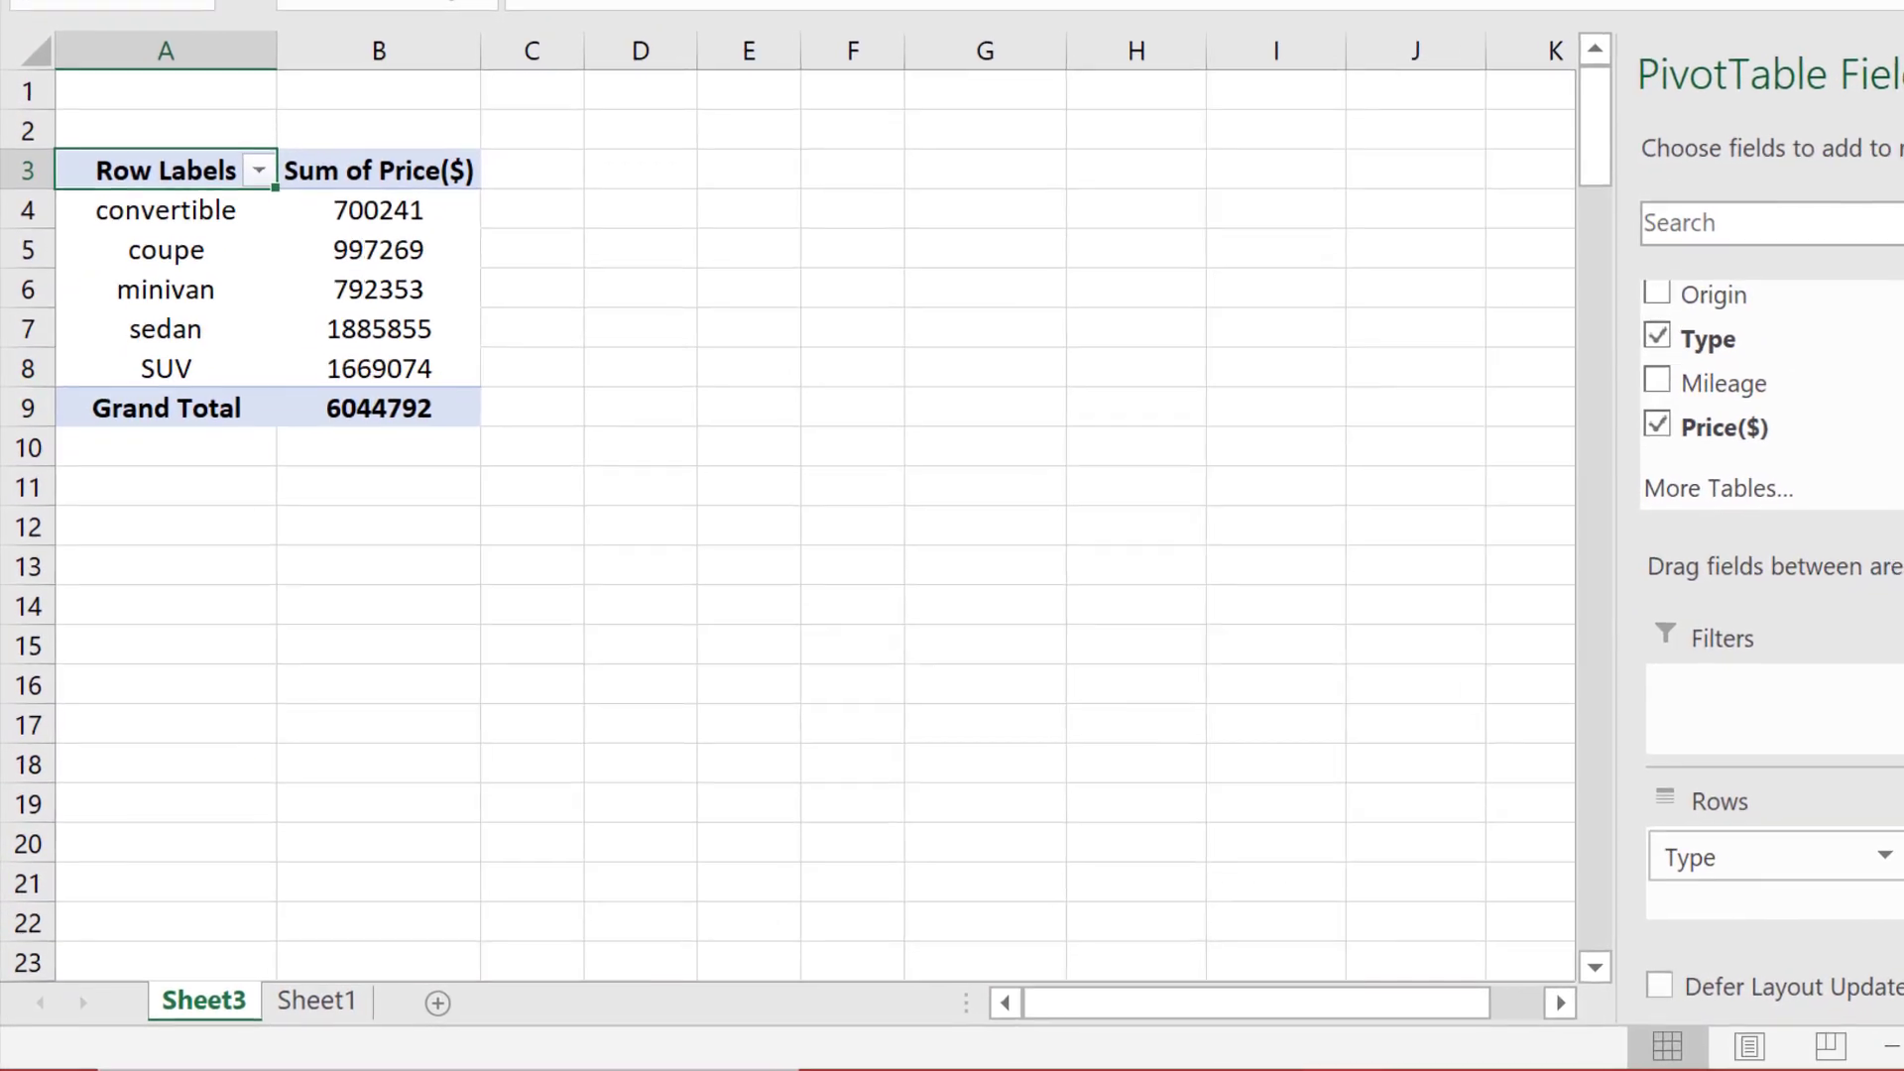
# Step: Summarize Price($) by Average and format it with two decimals and comma separators
pyautogui.rightClick(361, 297)
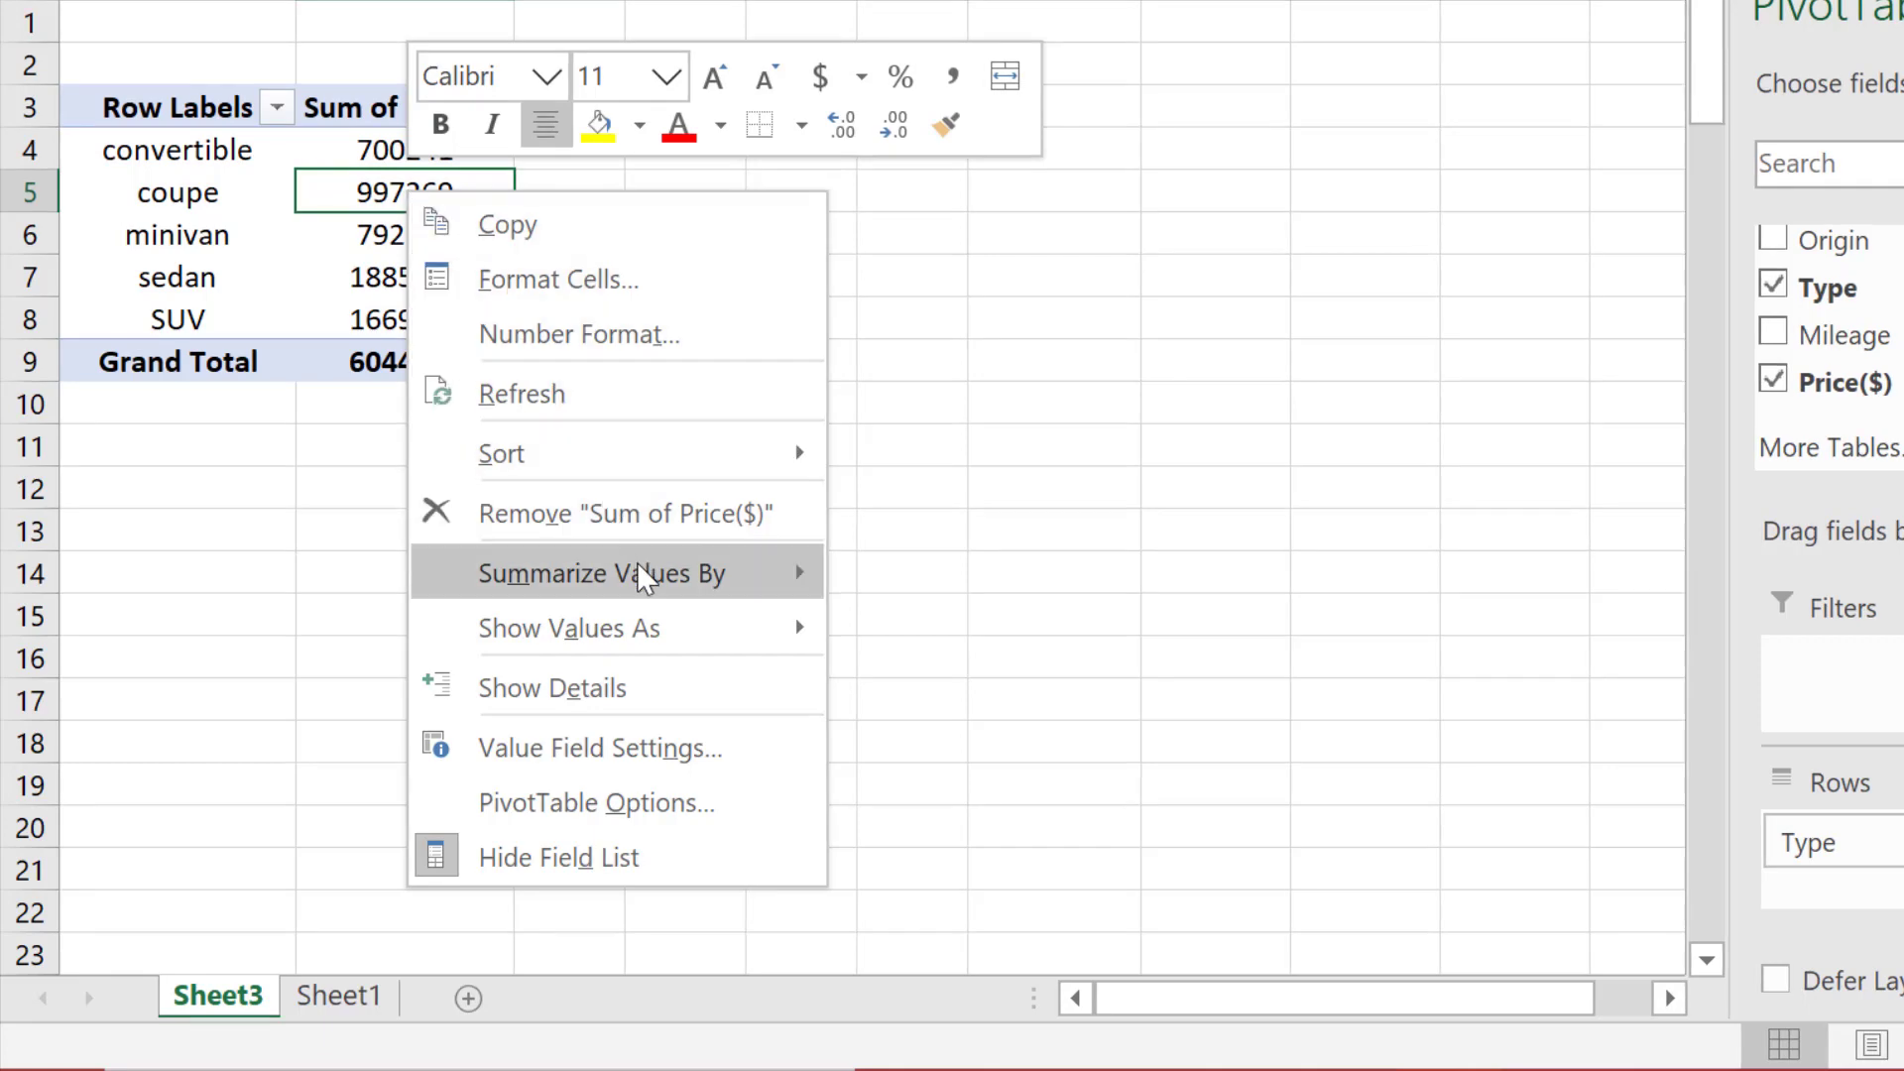
pyautogui.moveTo(663, 583)
pyautogui.click(931, 686)
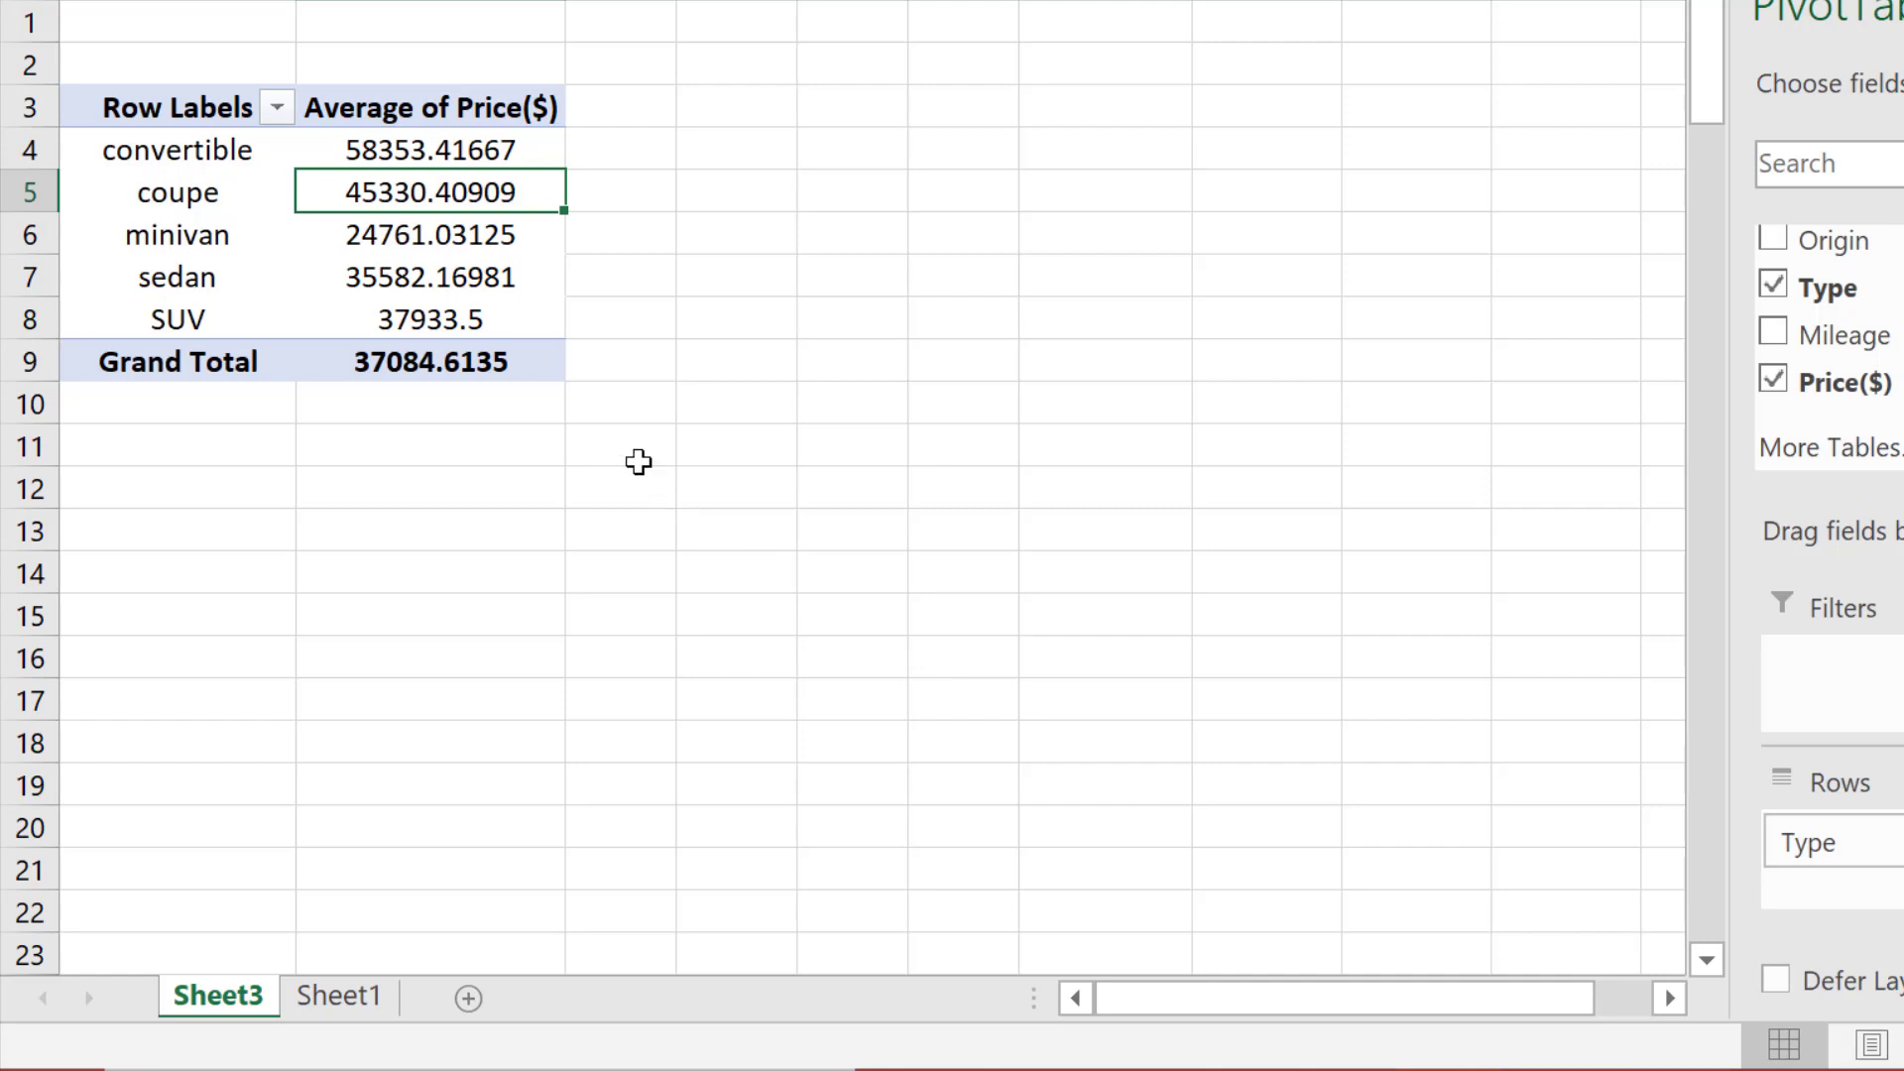
pyautogui.moveTo(532, 368); pyautogui.dragTo(536, 116)
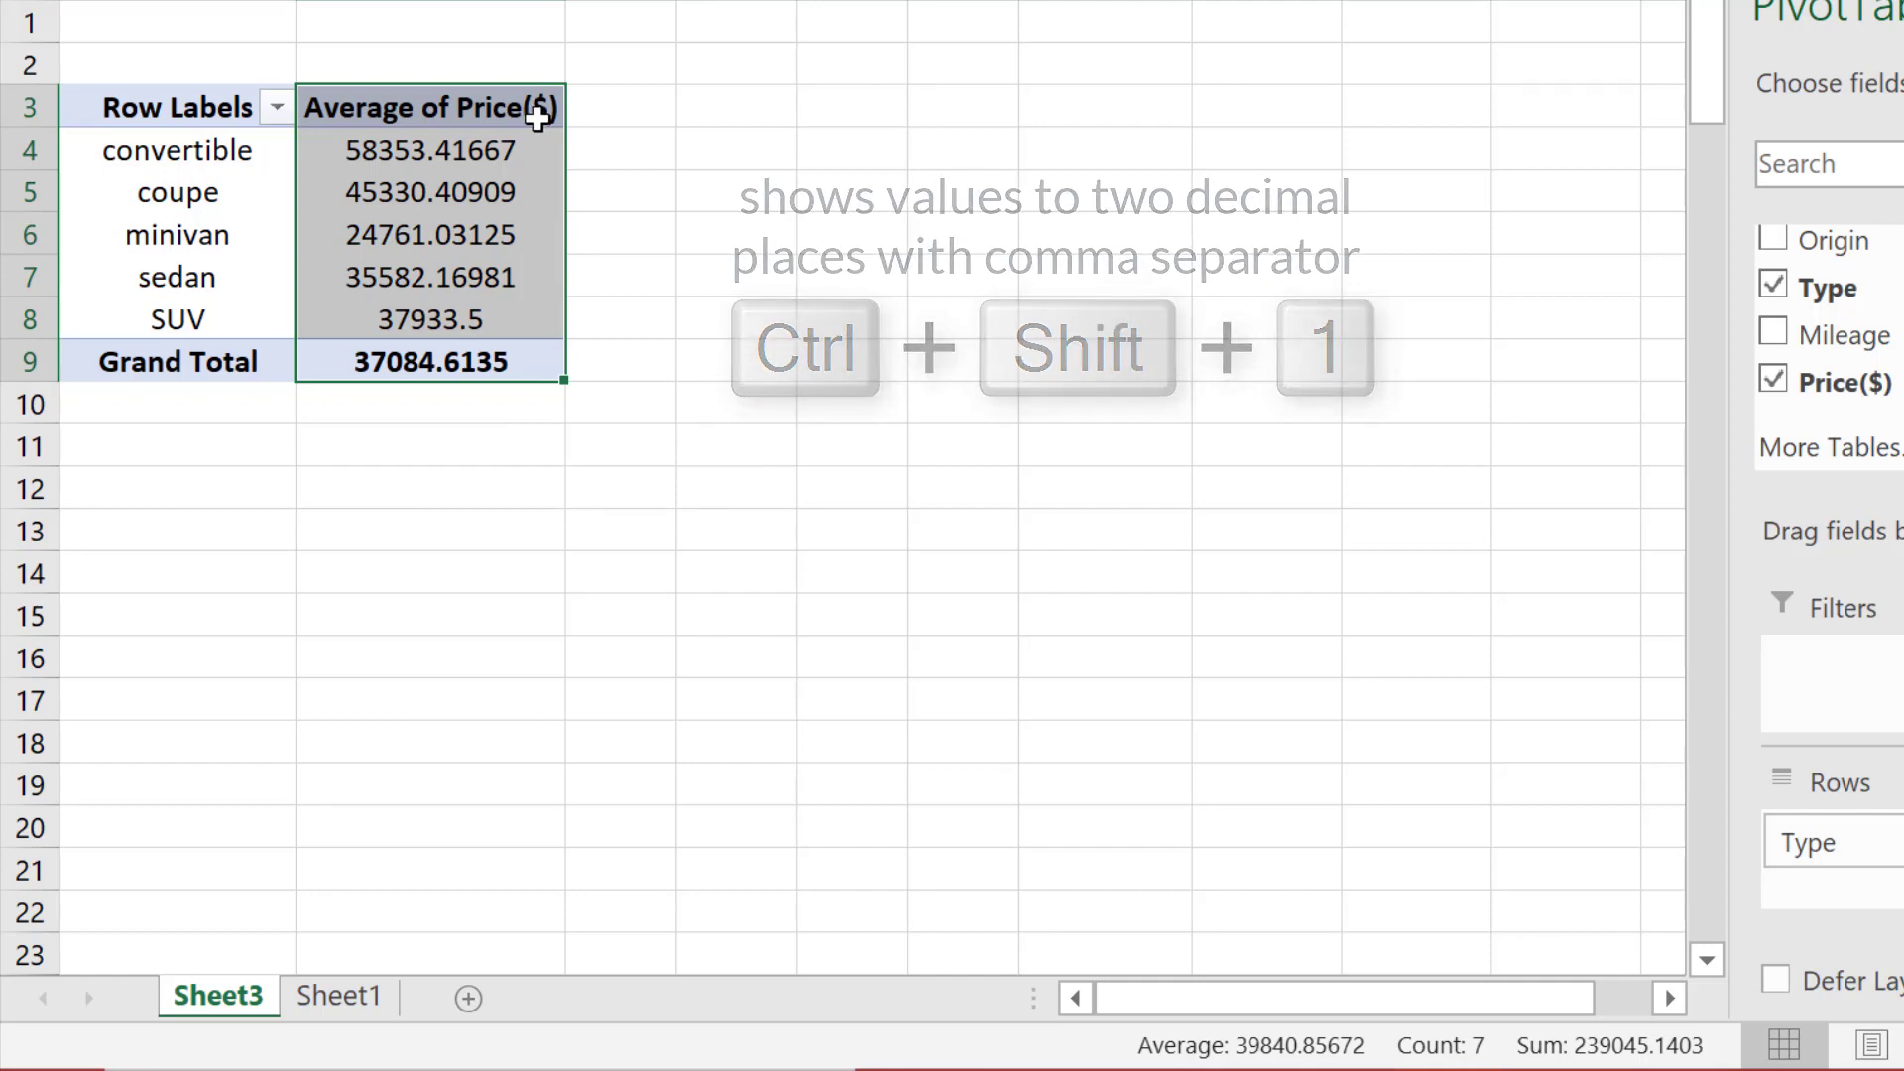
pyautogui.hotkey('ctrl', 'shift', '1')
pyautogui.click(901, 203)
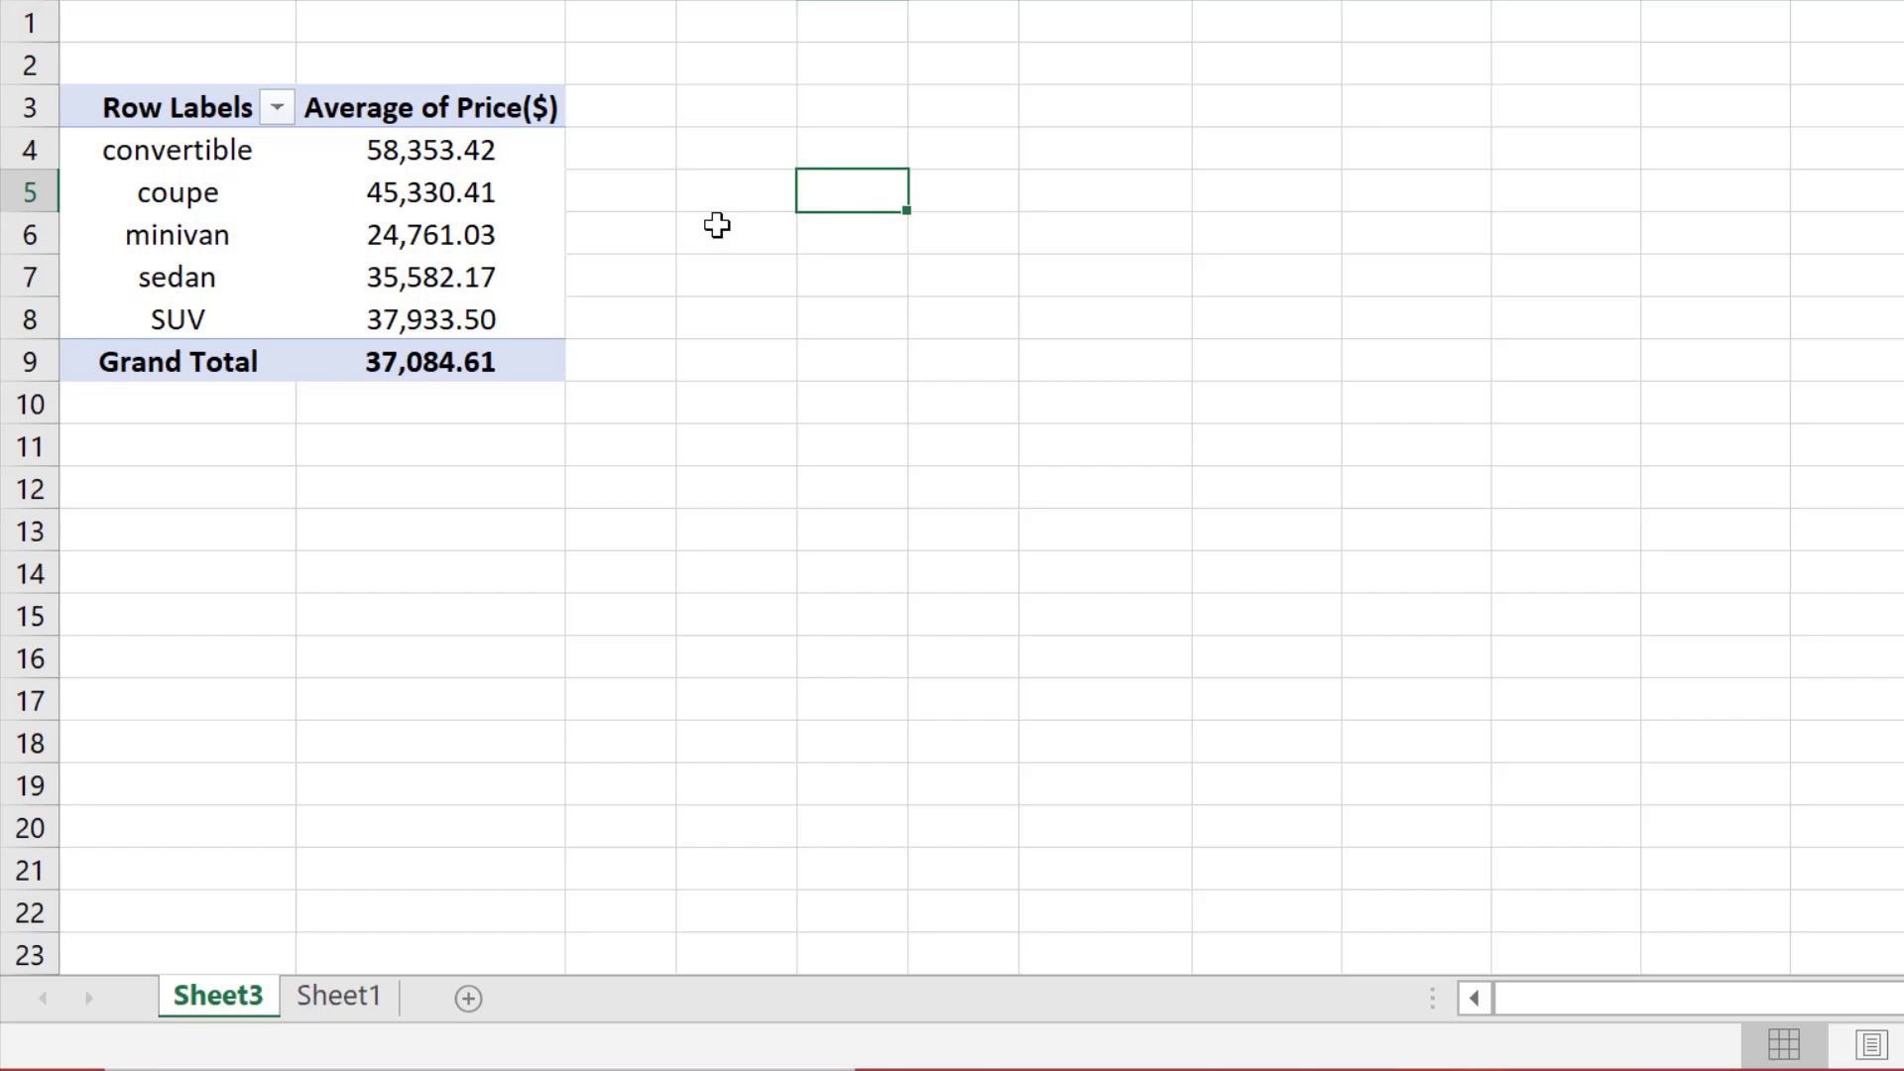
# Step: Change the Price($) summary to StdDev, giving minivan 5,419.39
pyautogui.click(455, 226)
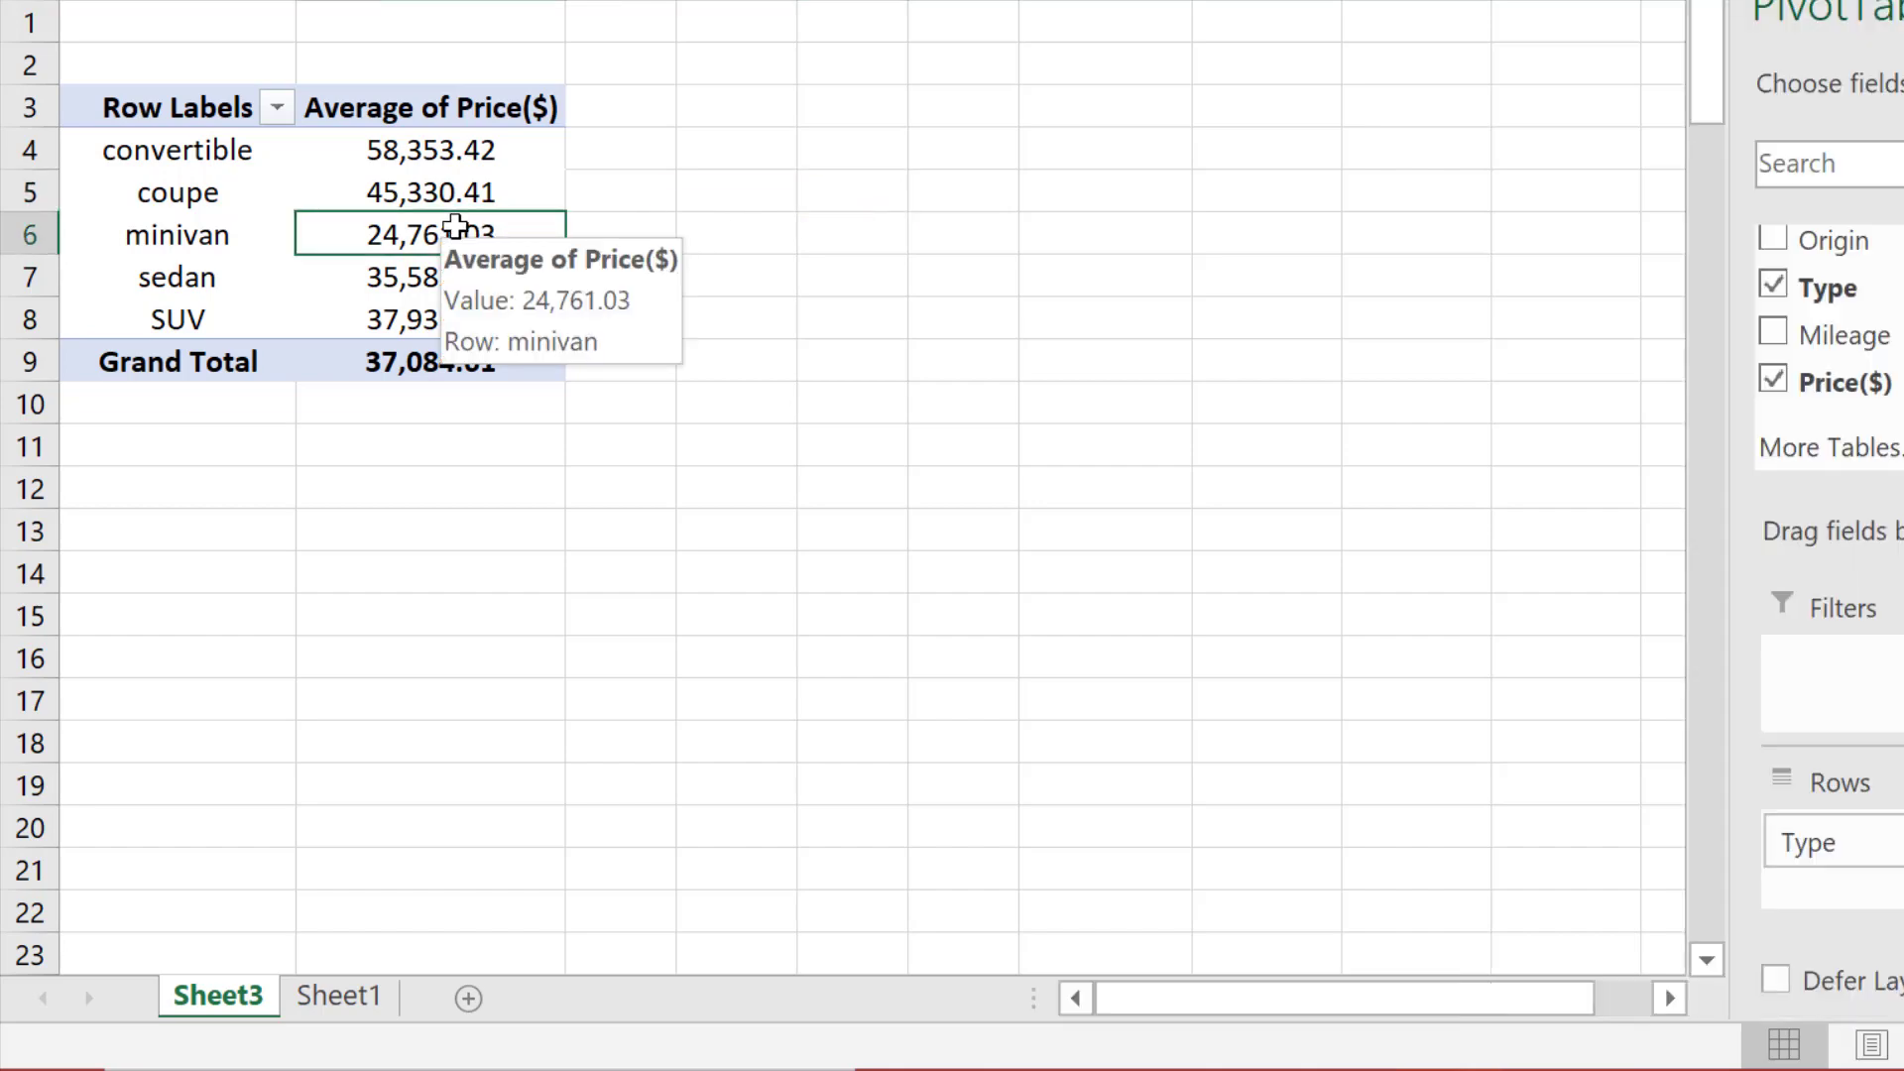
pyautogui.rightClick(457, 230)
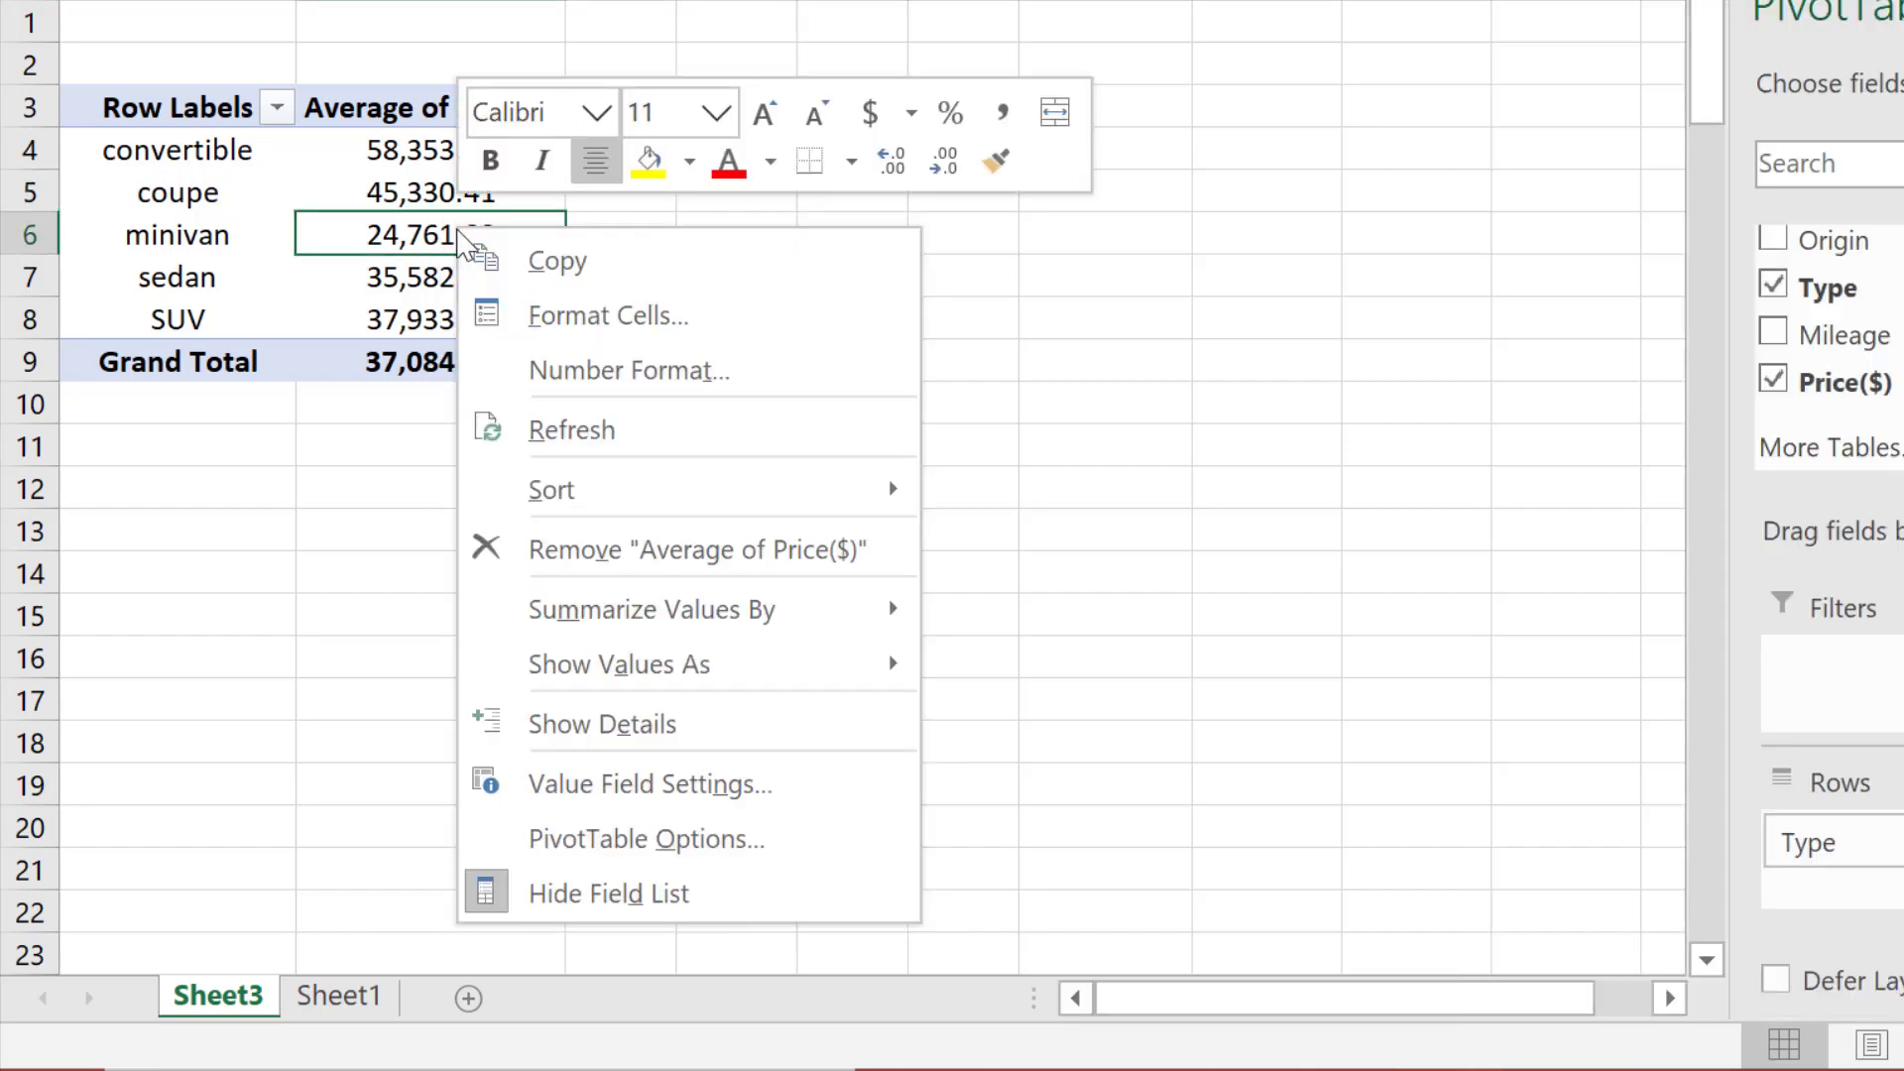
pyautogui.moveTo(671, 608)
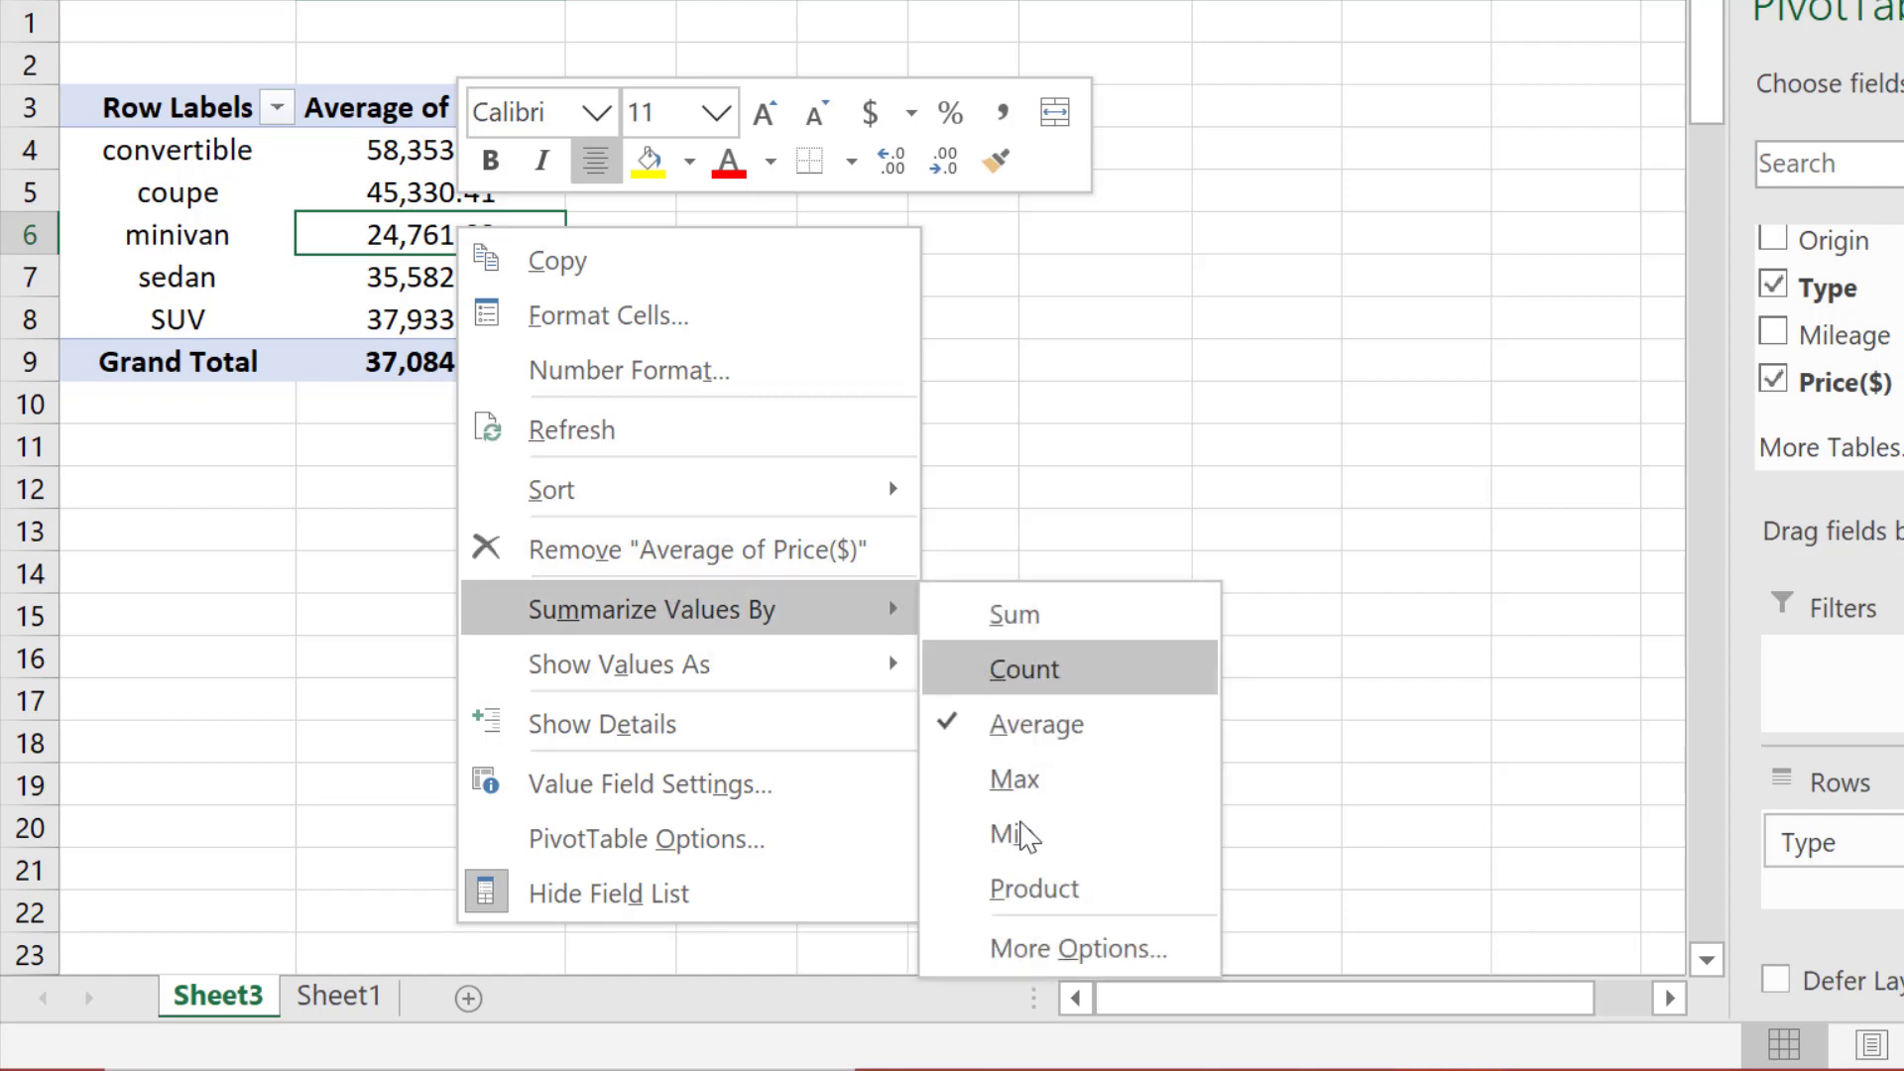
pyautogui.click(1042, 956)
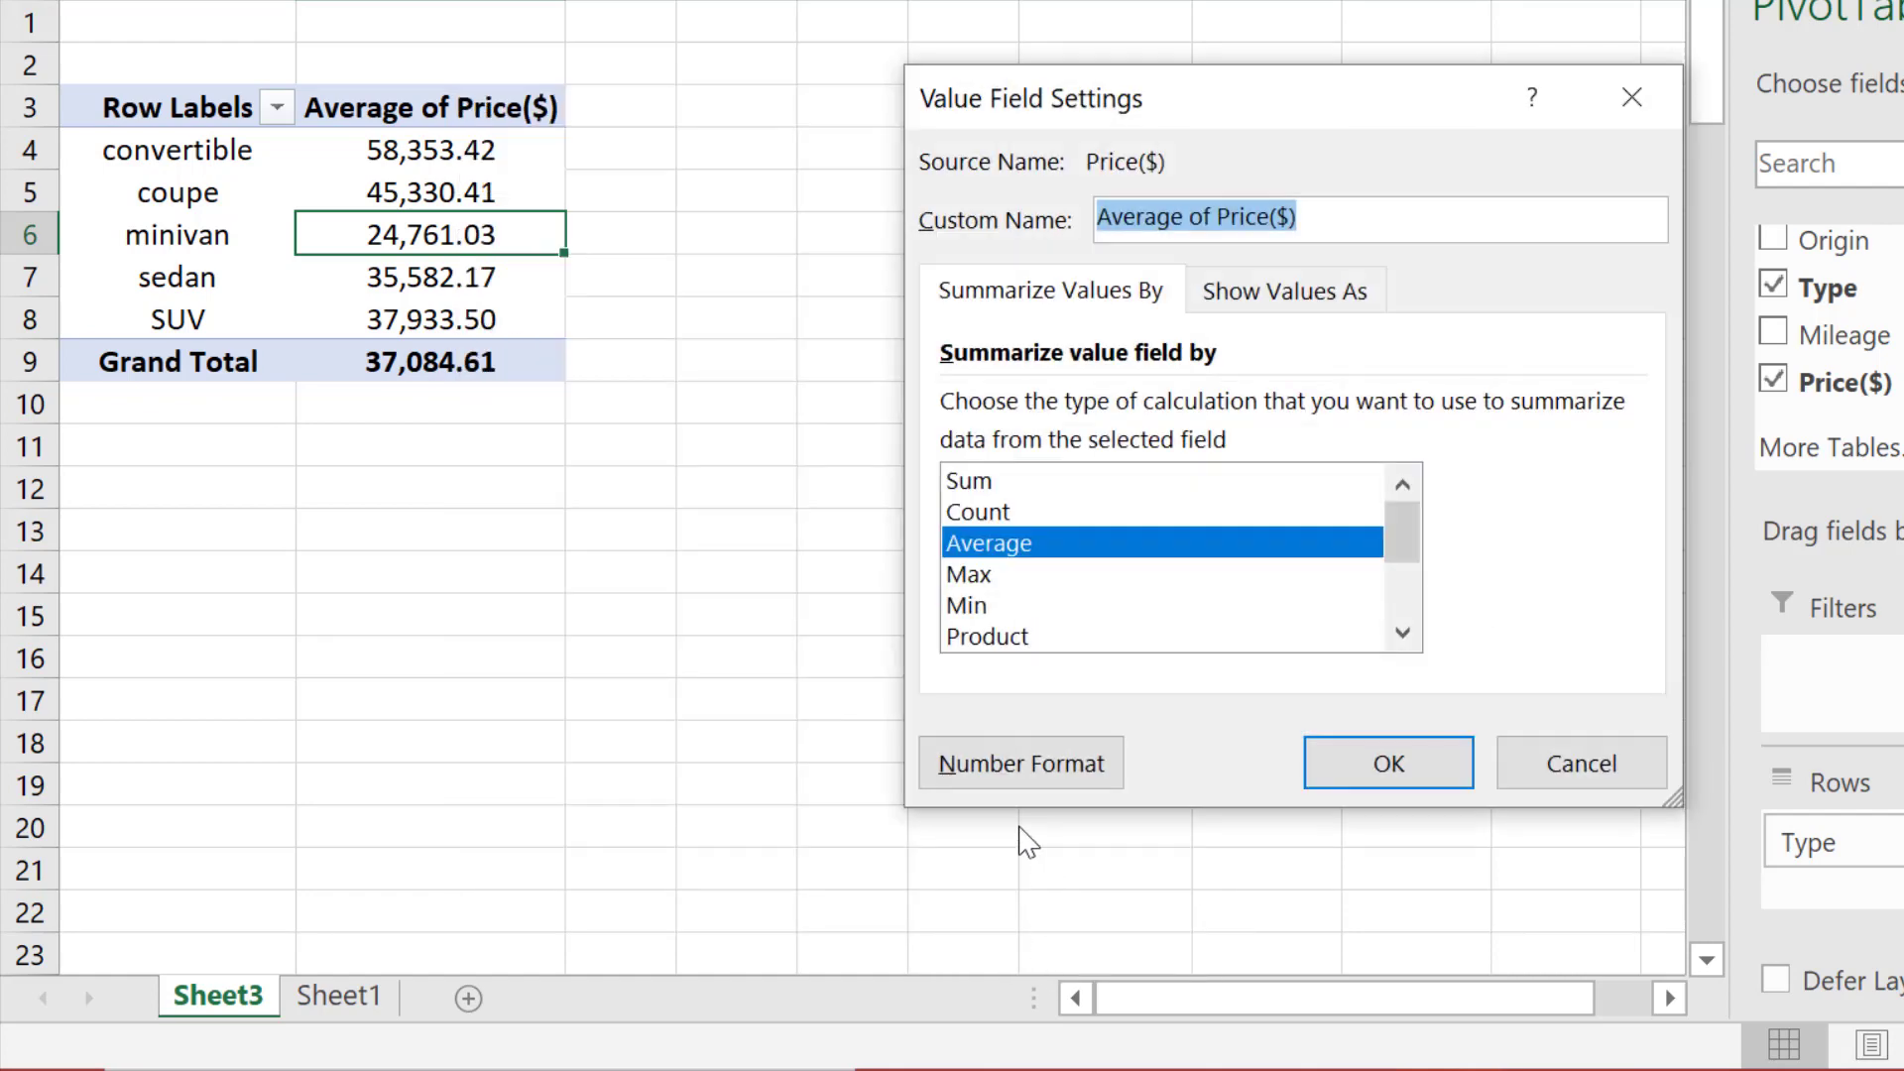
pyautogui.scroll(-2, 1064, 607)
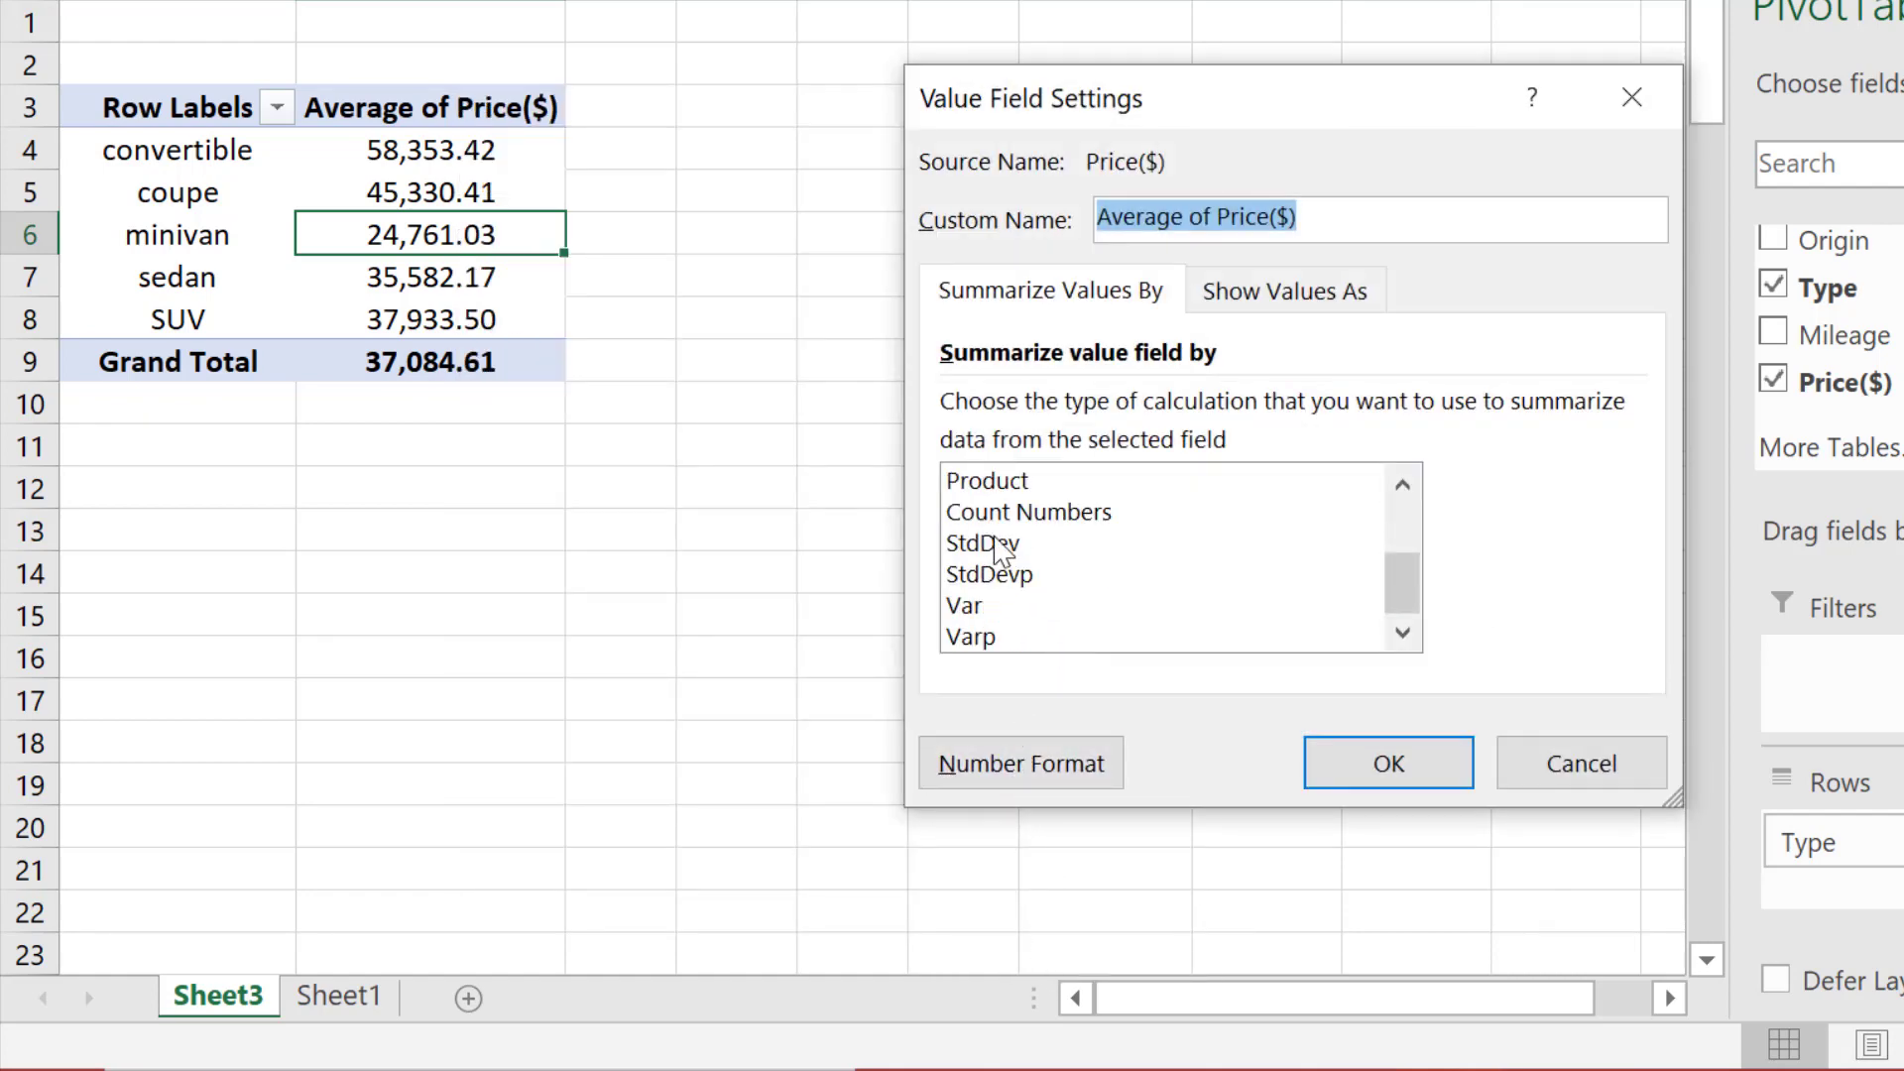
pyautogui.click(996, 545)
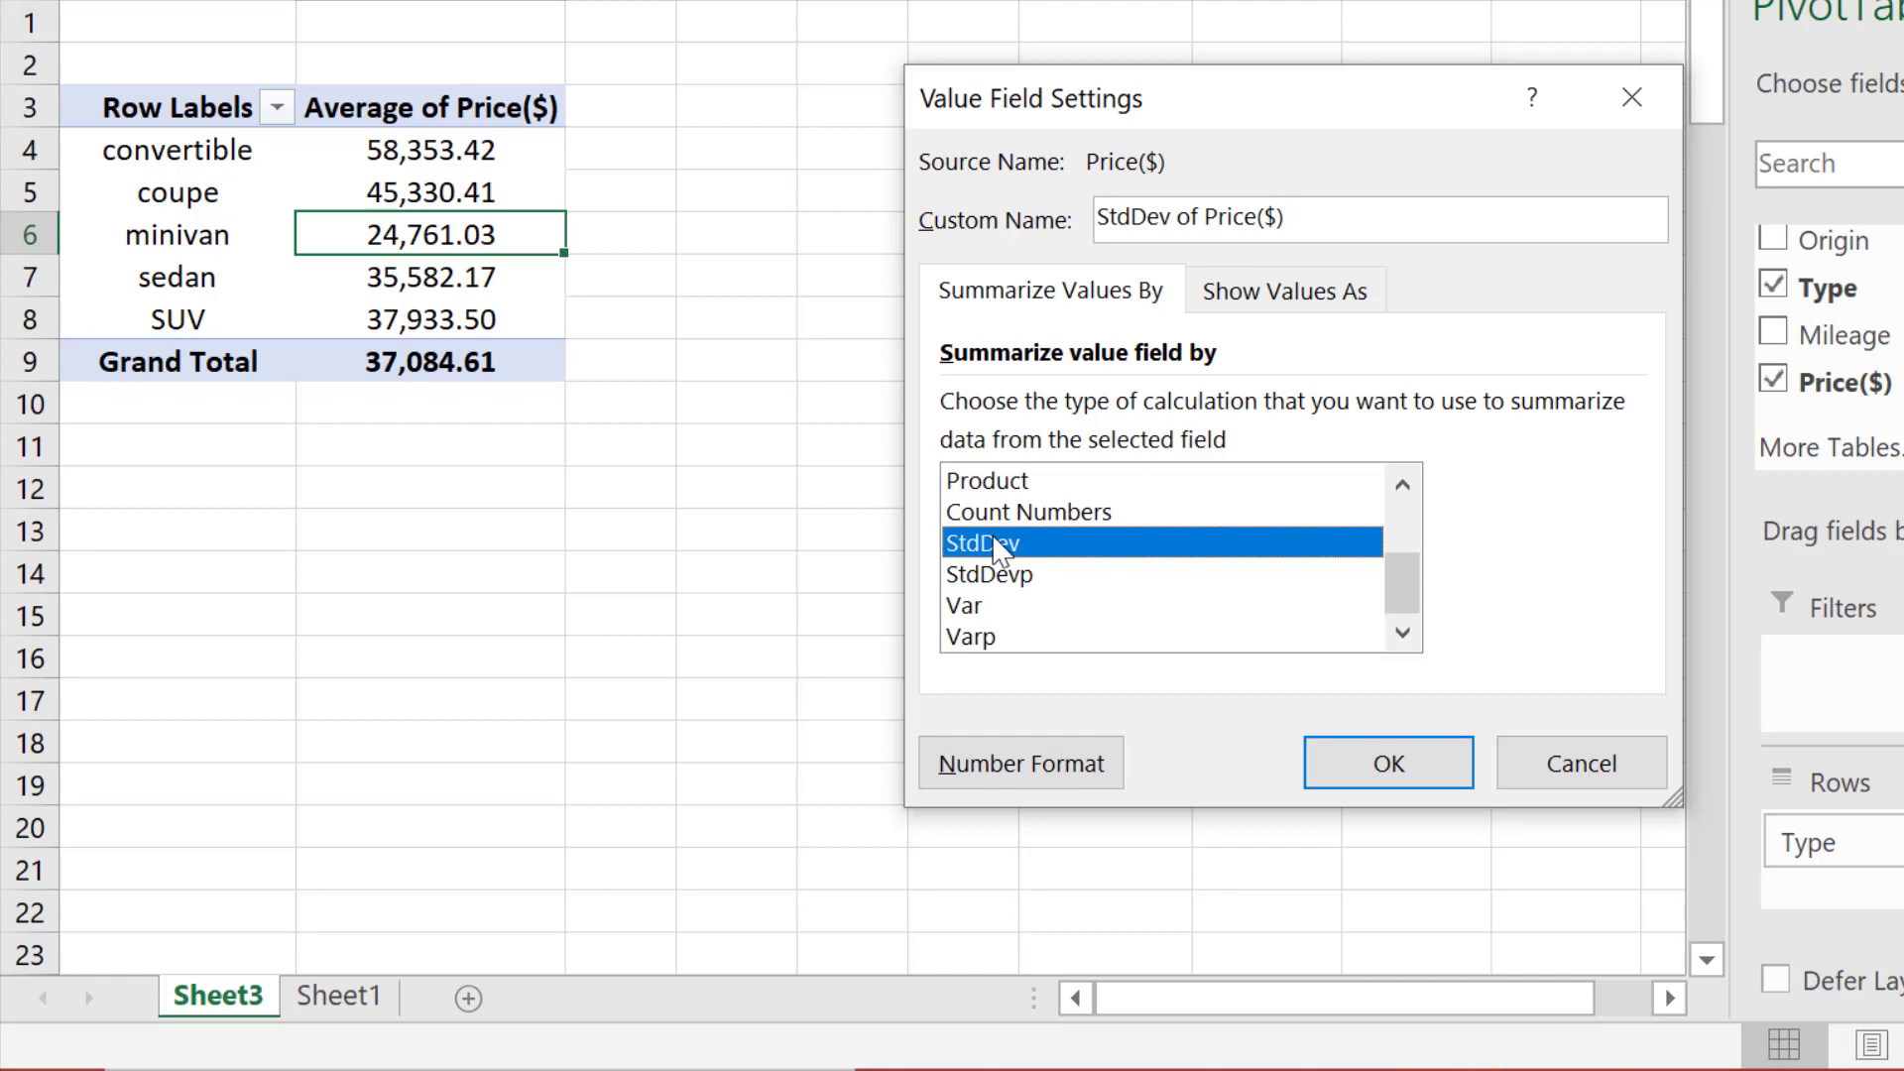
pyautogui.click(1369, 774)
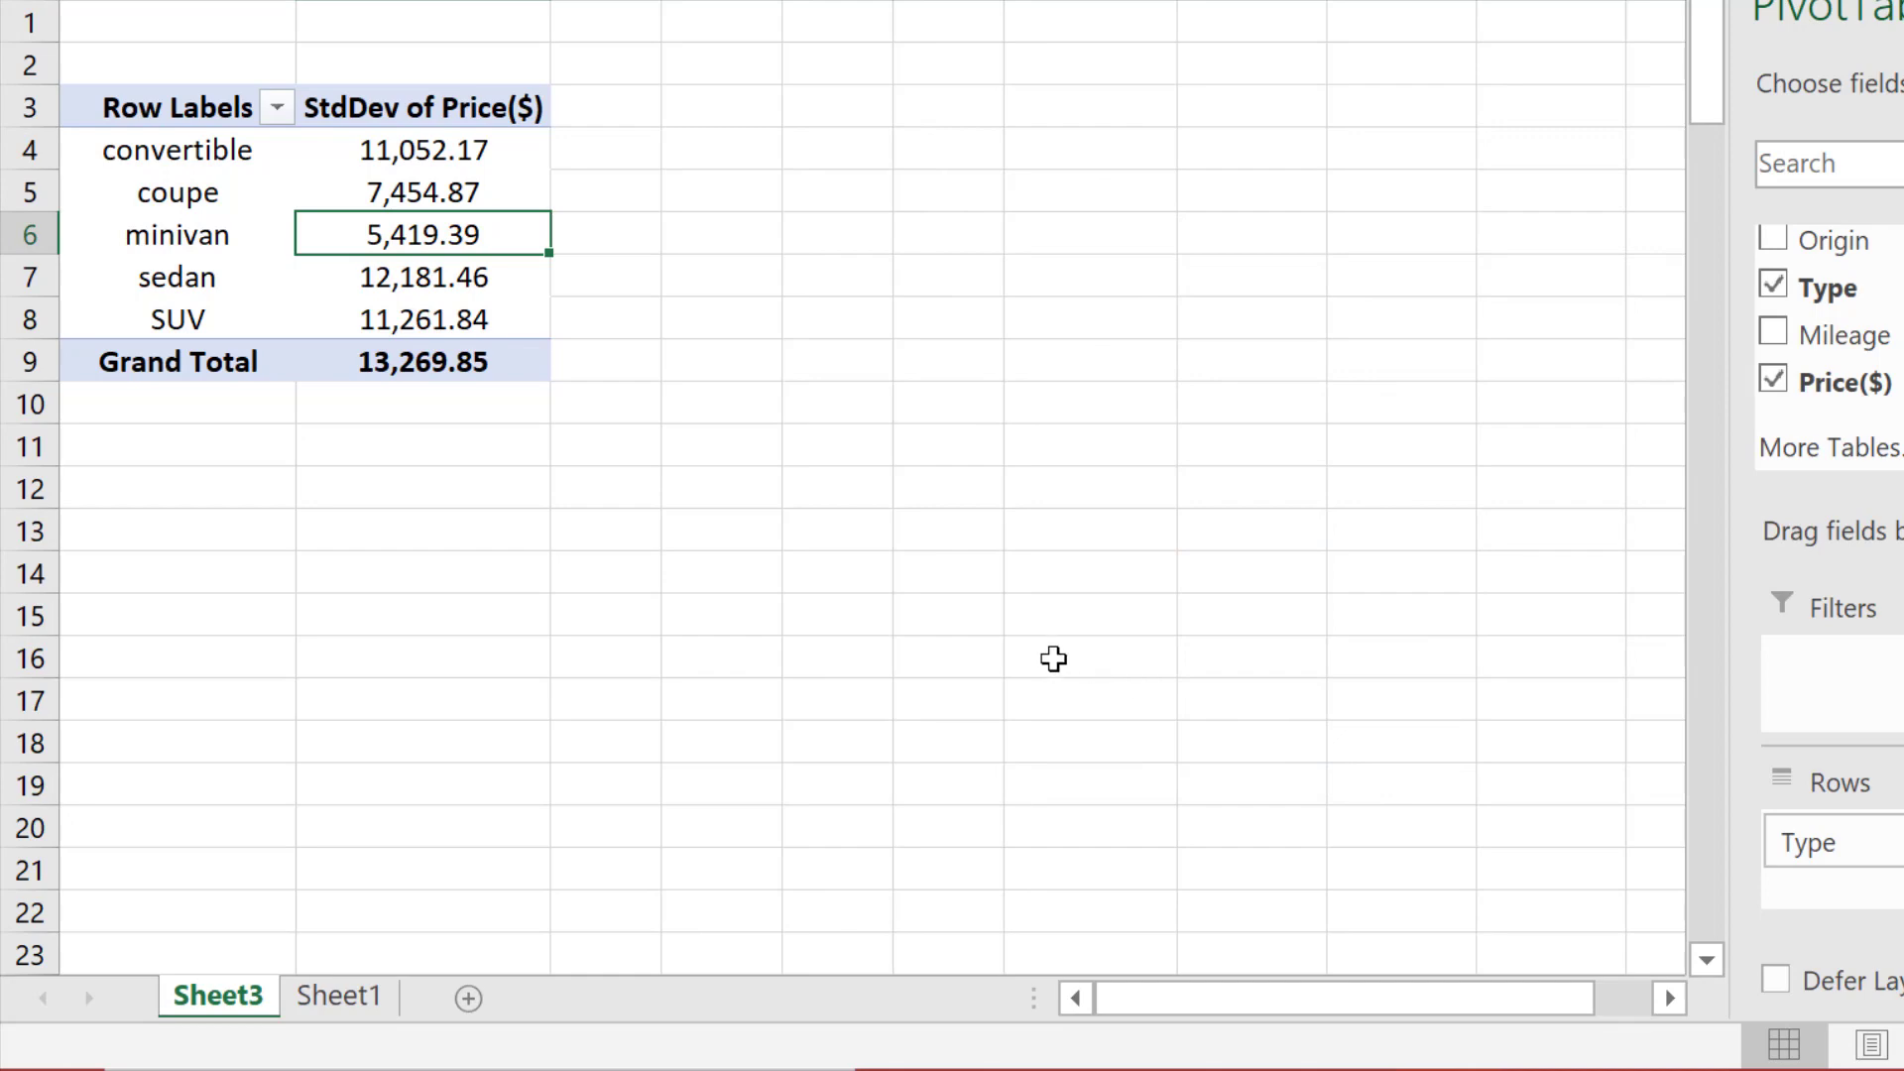
# Step: Review the StdDev value settings without changes, then list the minivan records on a new sheet
pyautogui.rightClick(486, 234)
pyautogui.moveTo(794, 617)
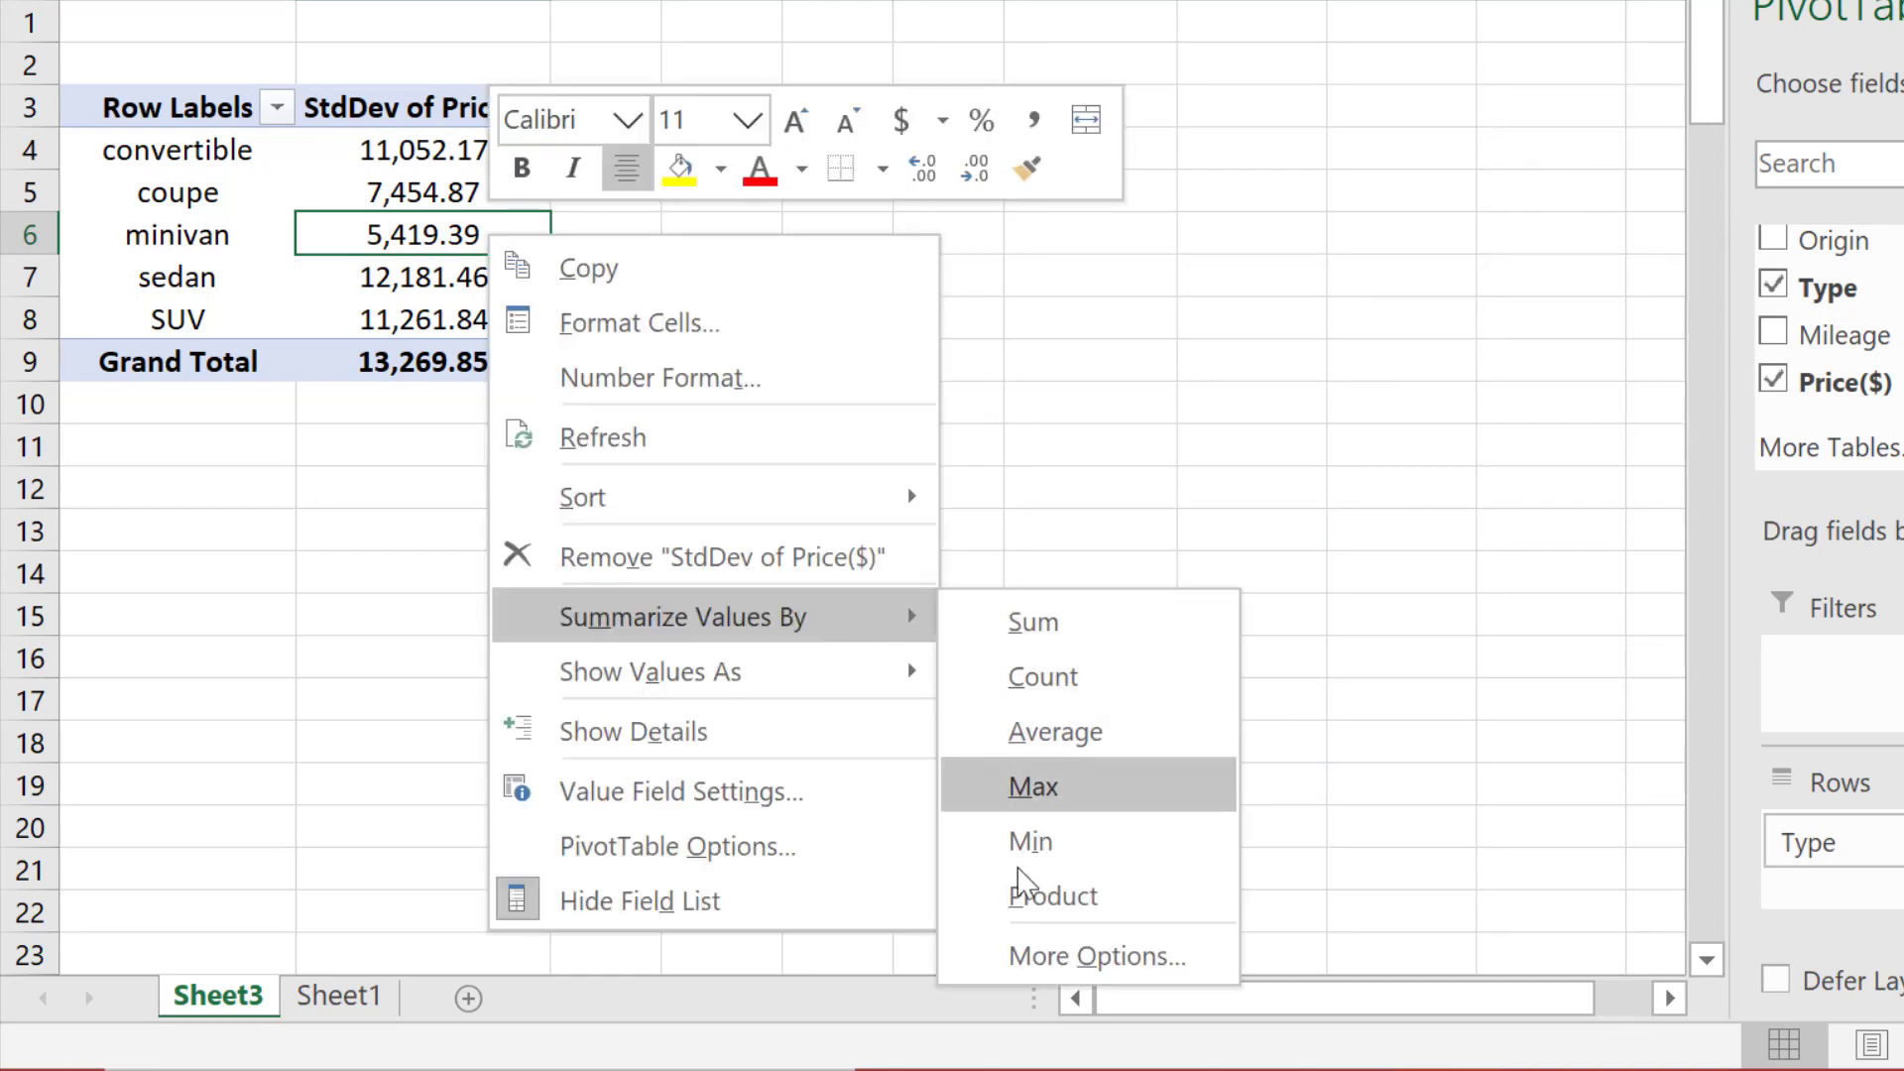
pyautogui.click(1022, 951)
pyautogui.scroll(-1, 1168, 605)
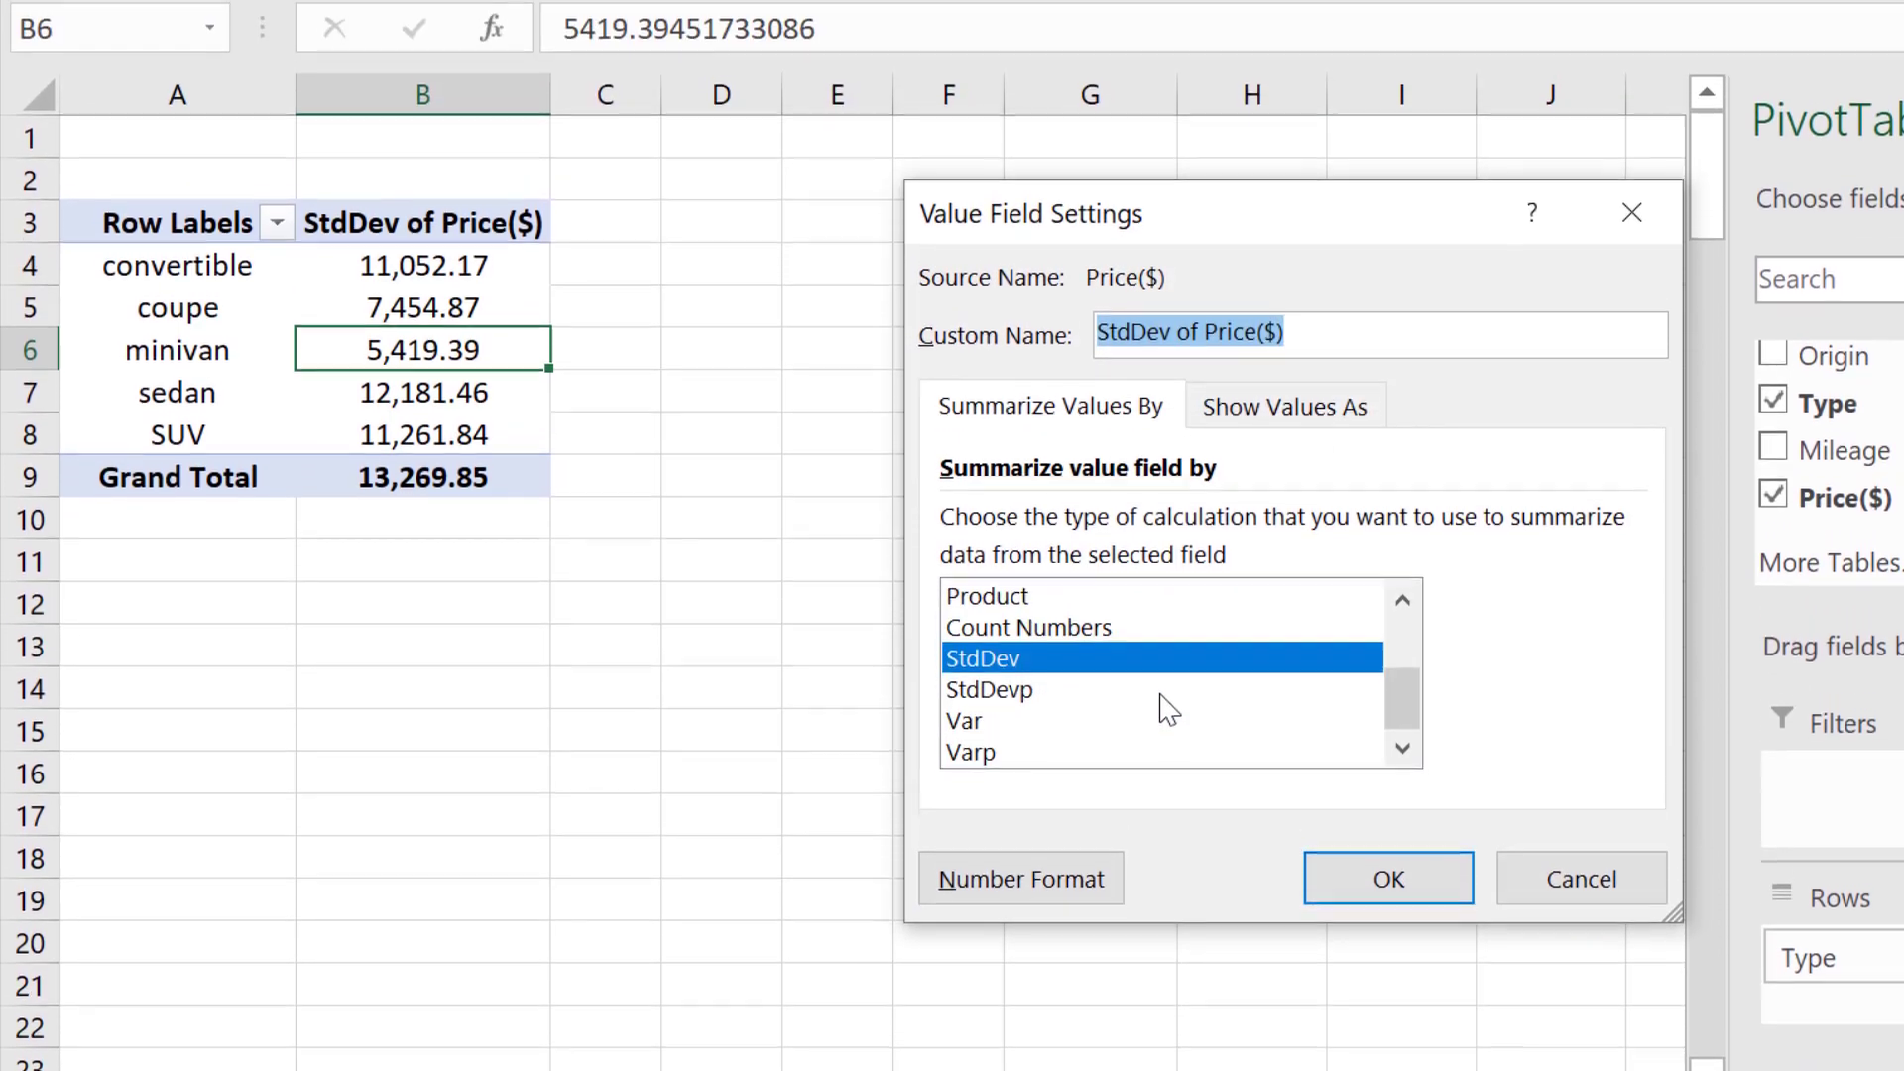
pyautogui.scroll(2, 1169, 605)
pyautogui.scroll(-2, 1162, 757)
pyautogui.scroll(2, 1159, 757)
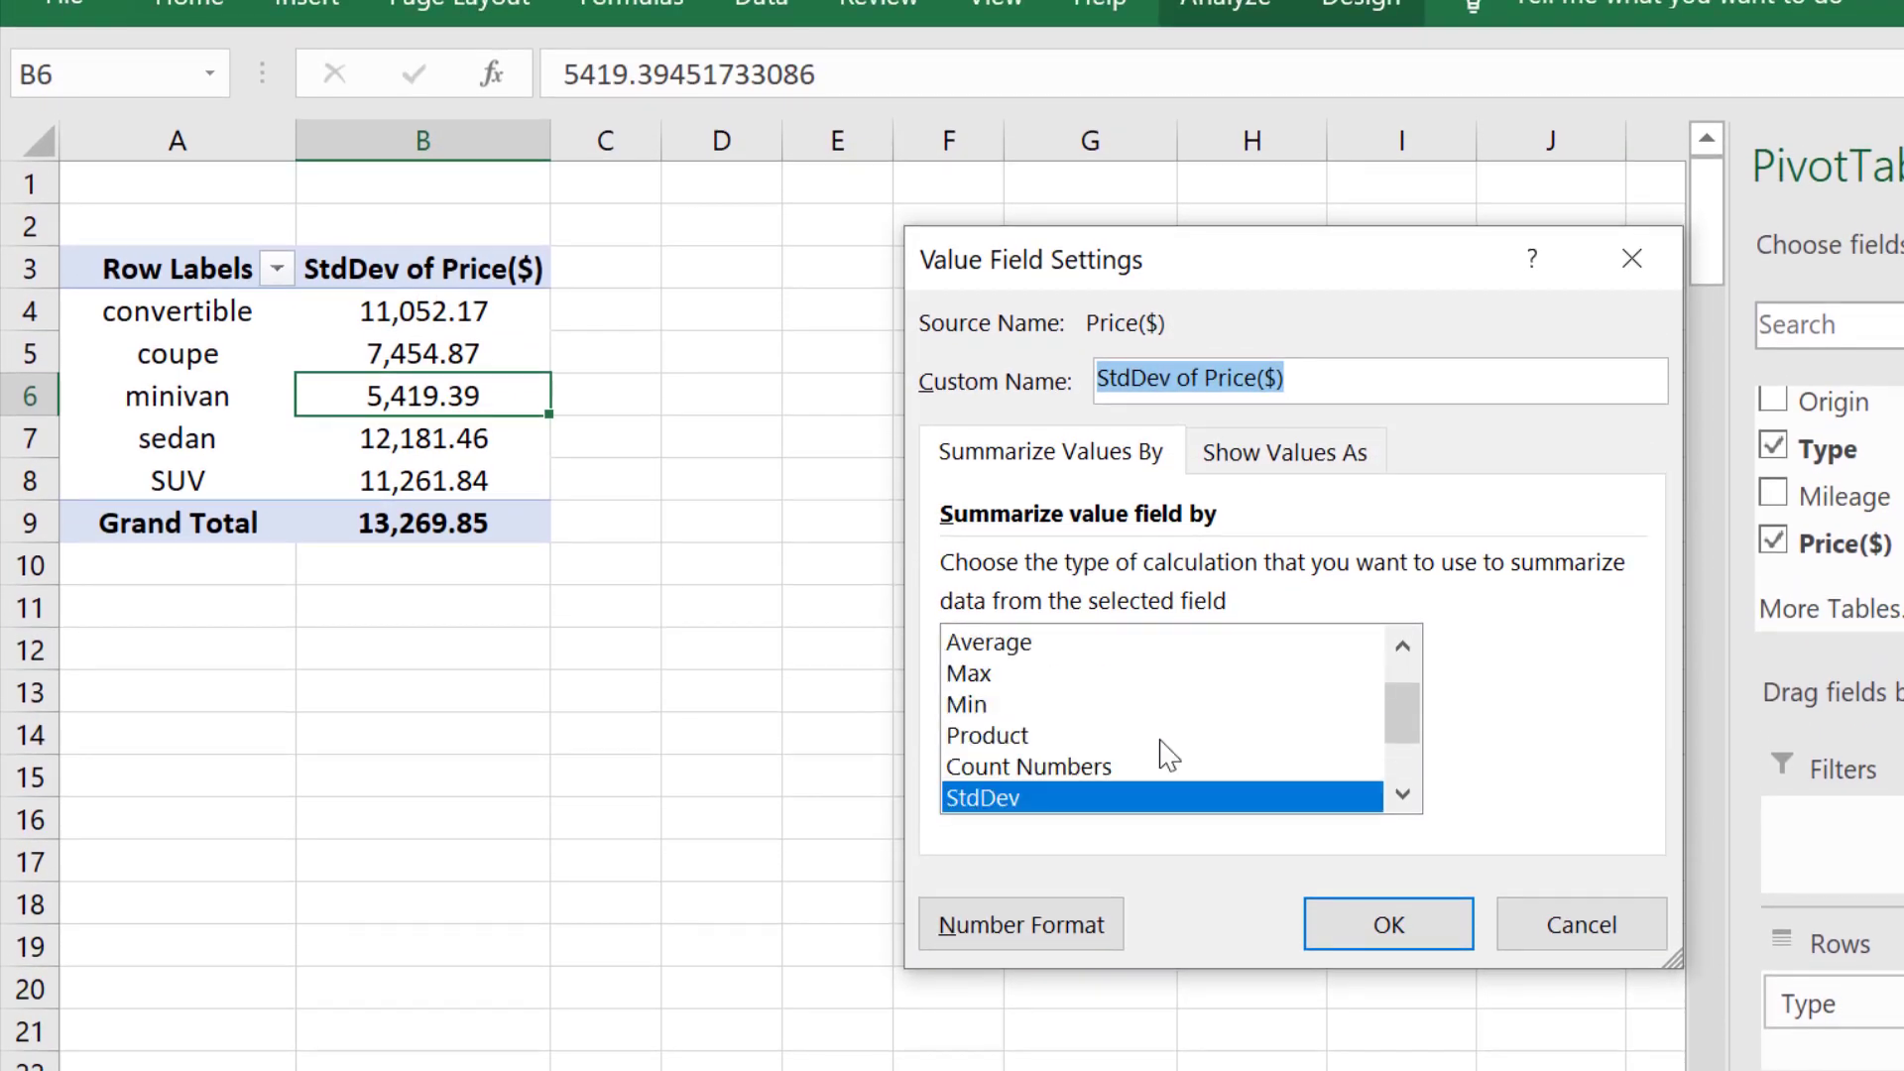
pyautogui.click(1558, 937)
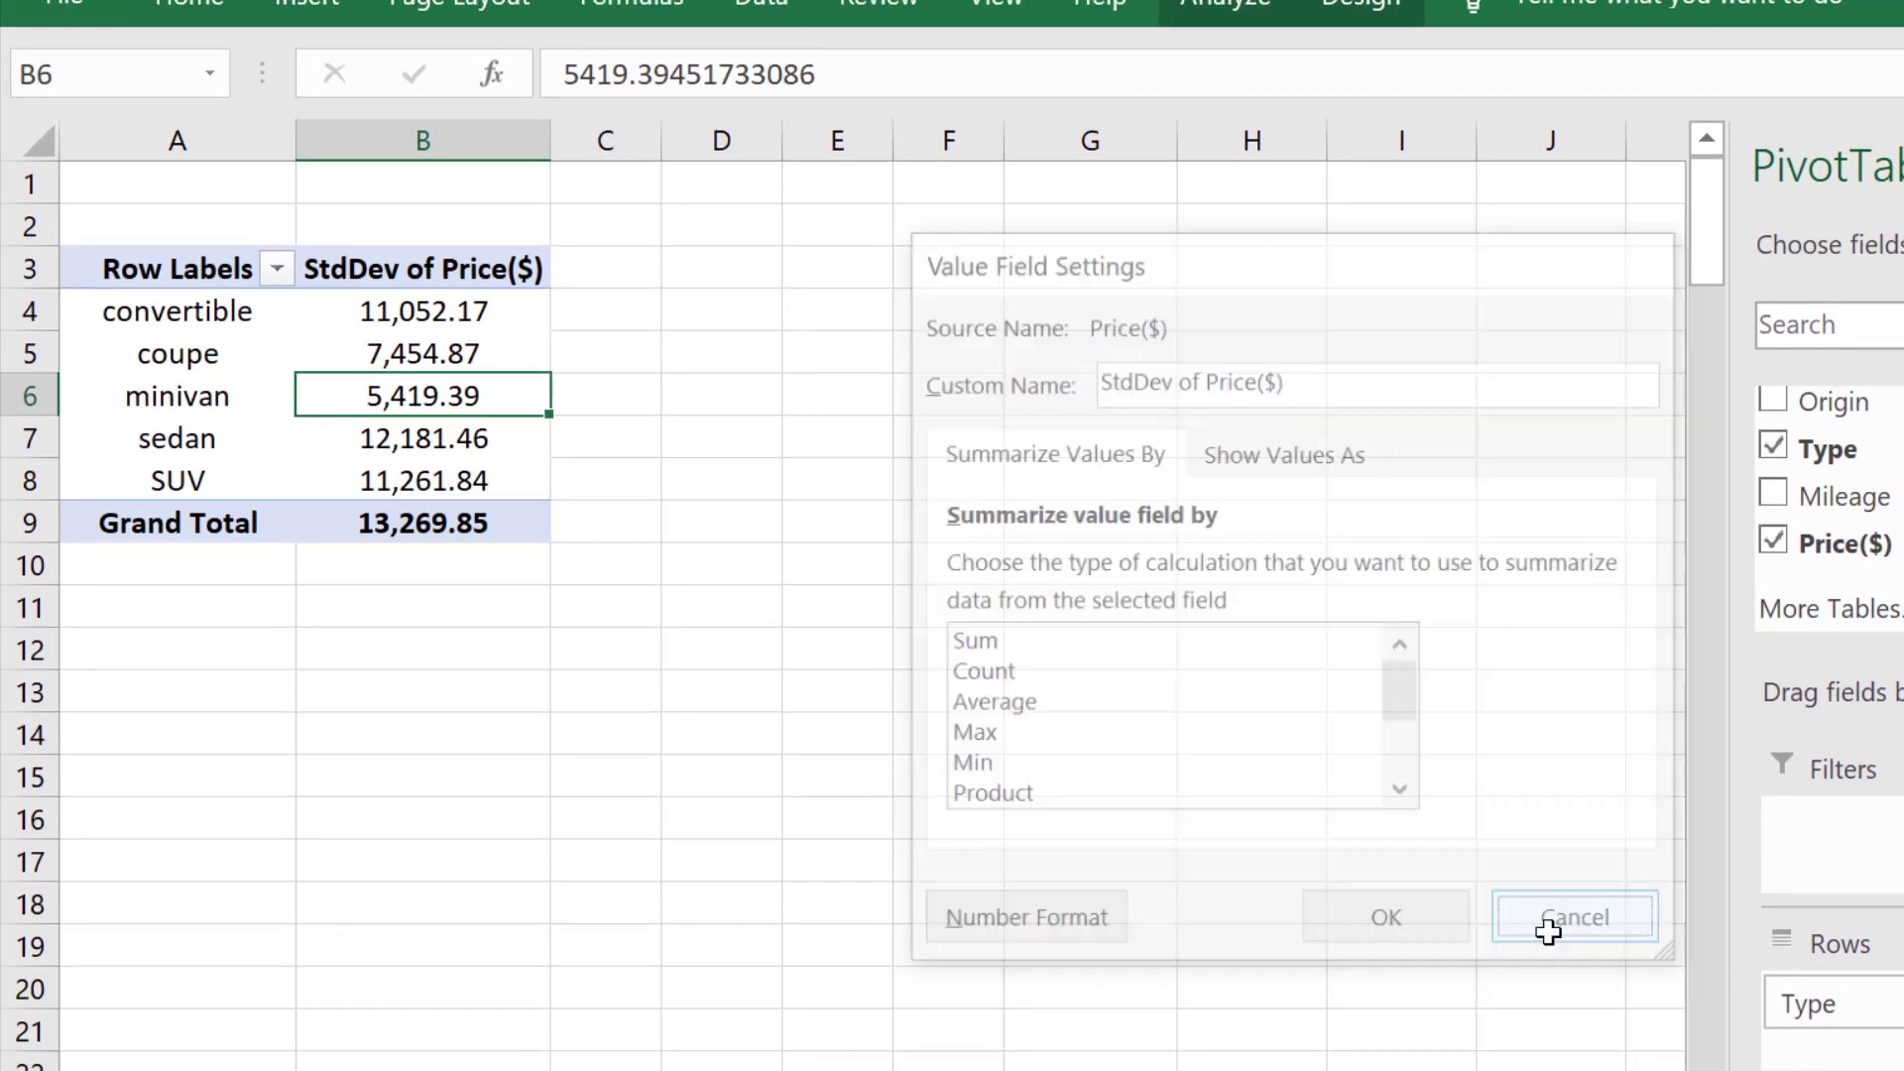
pyautogui.doubleClick(471, 395)
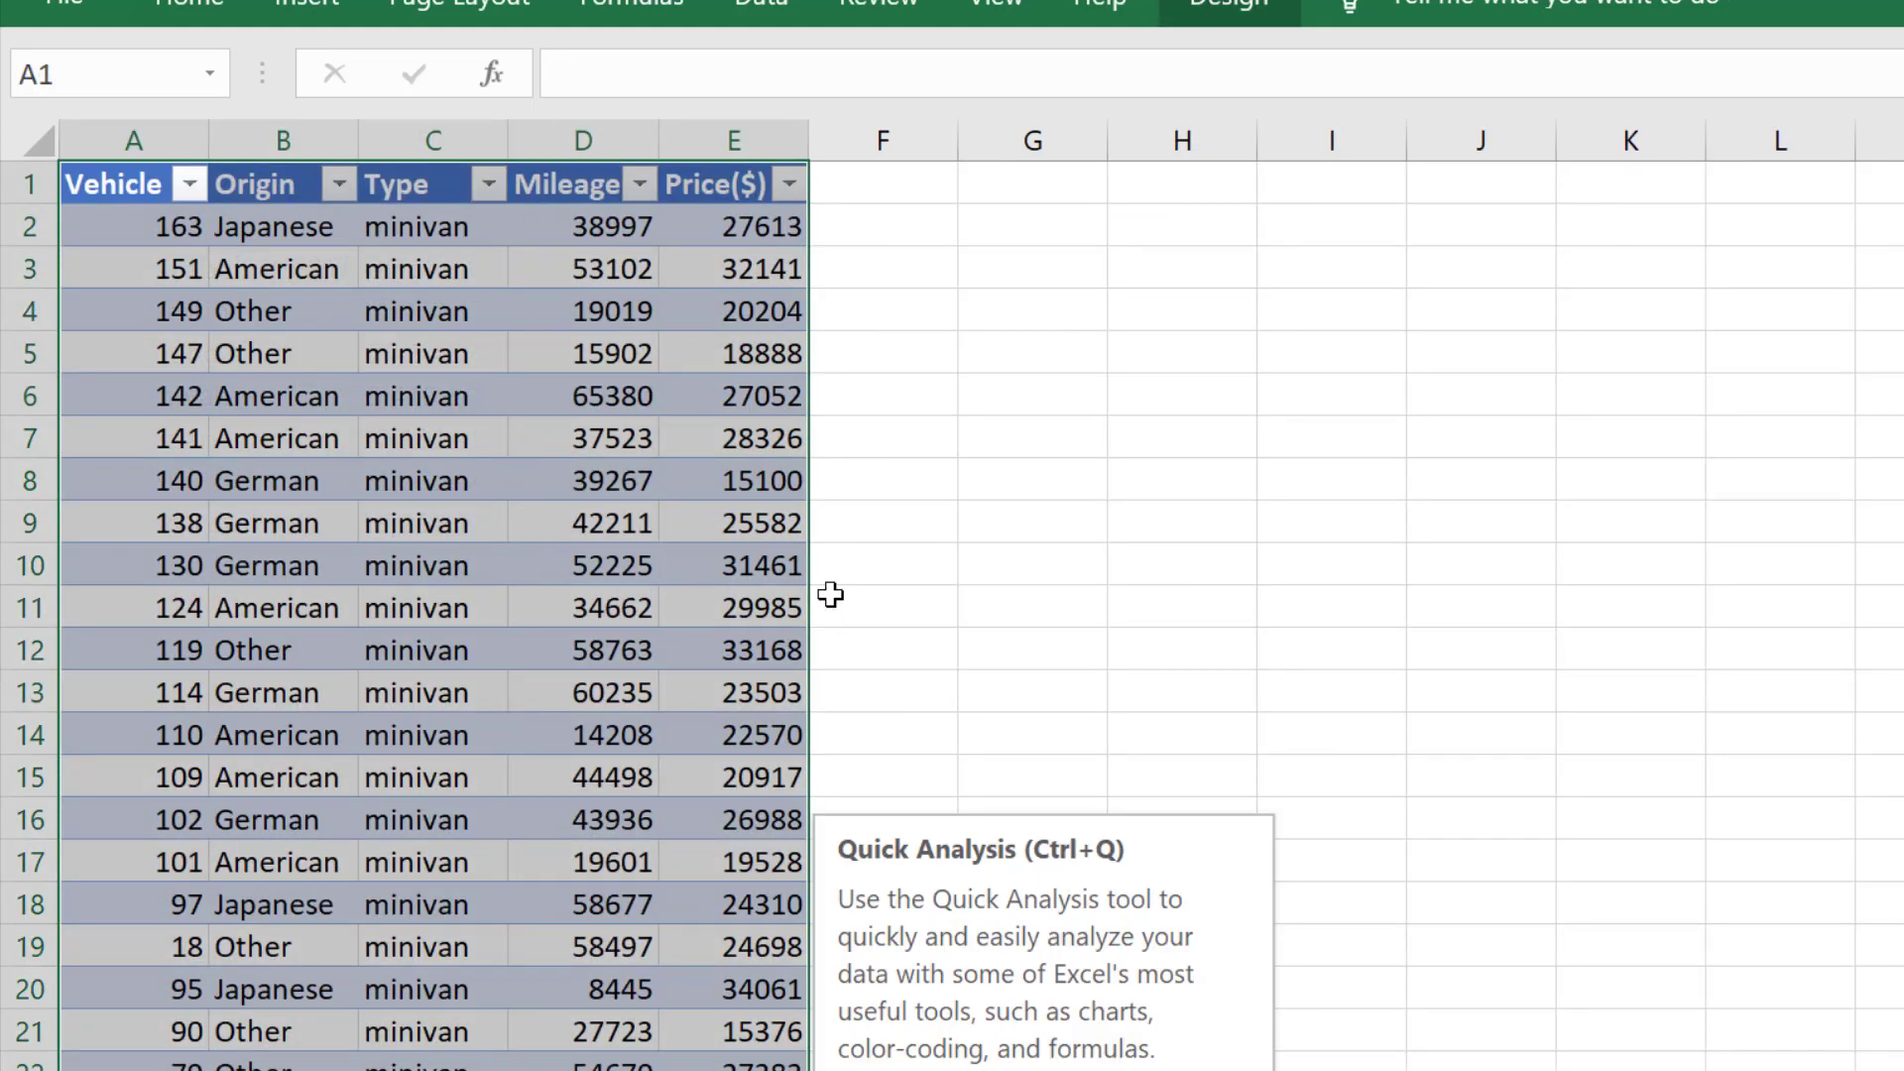
# Step: Enter =MEDIAN(E:E) in G3 to get the minivan median price of 25140
pyautogui.click(1032, 271)
pyautogui.write('=')
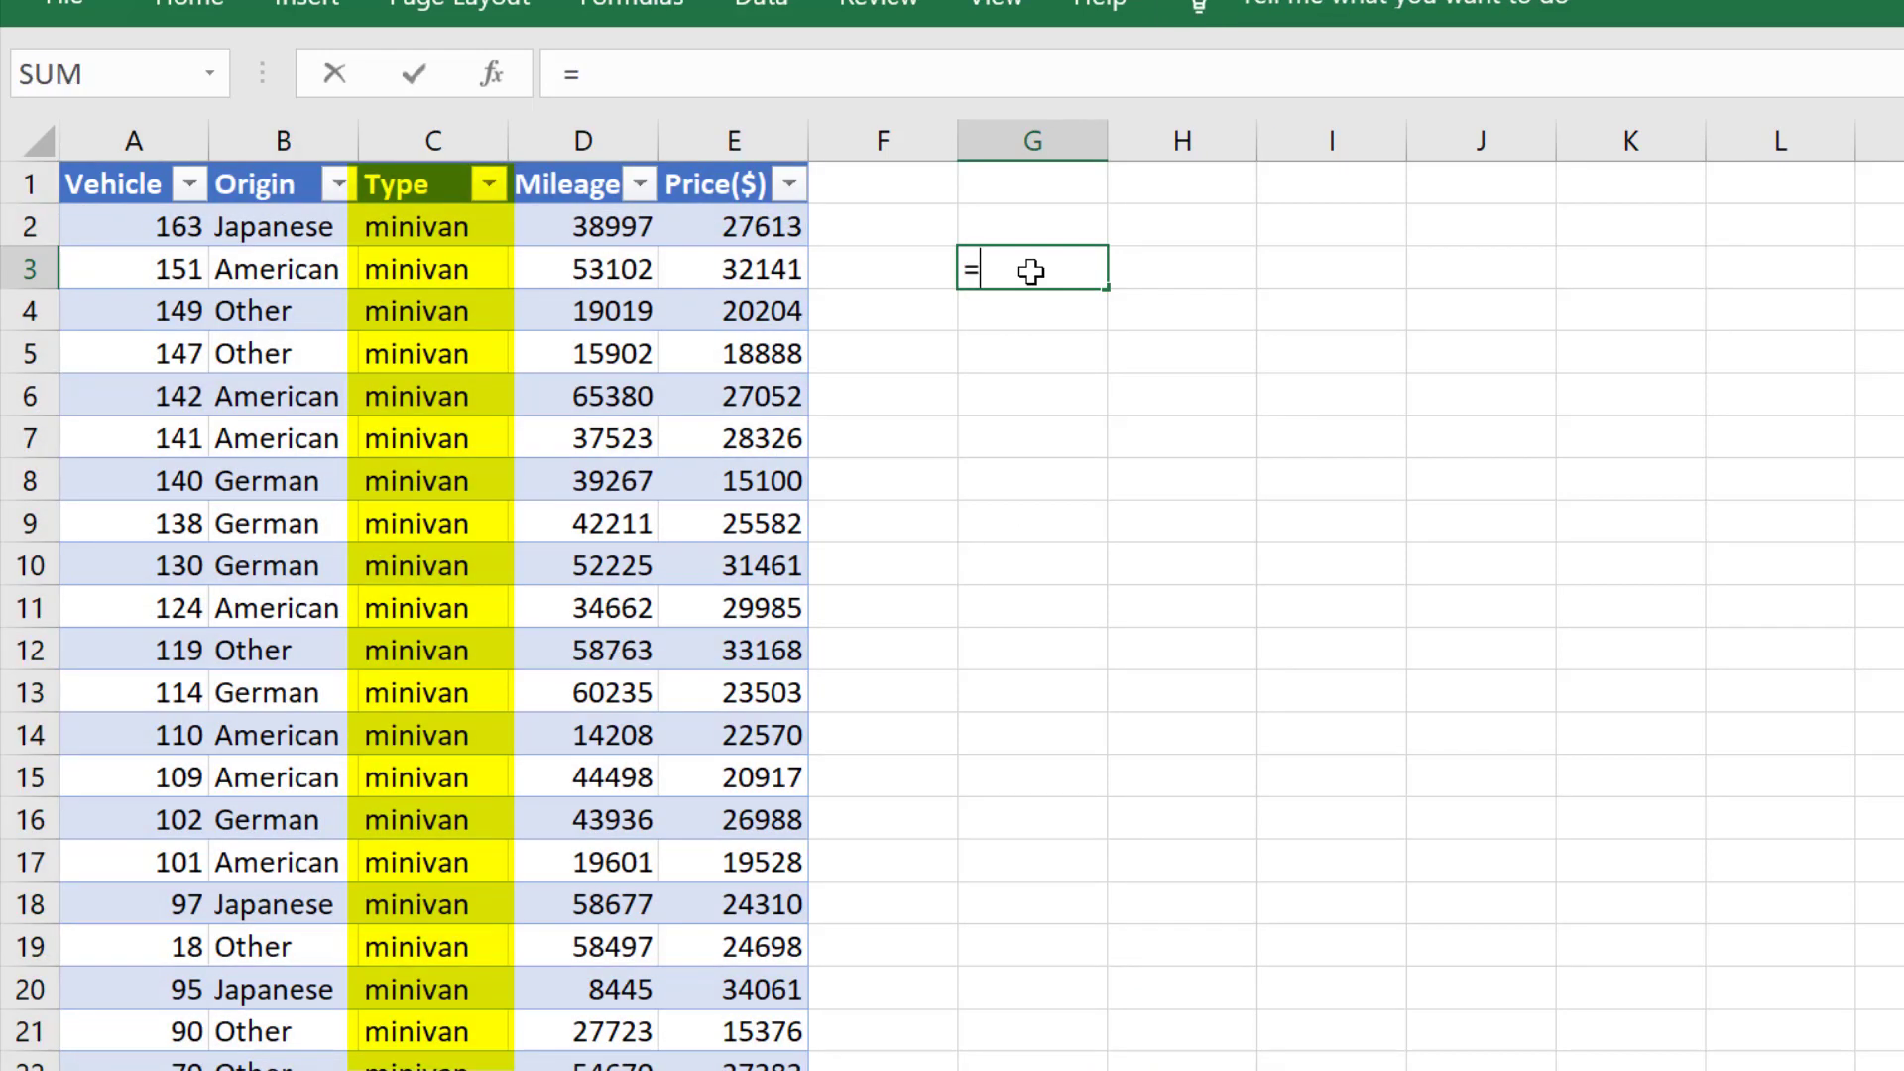
pyautogui.write('median')
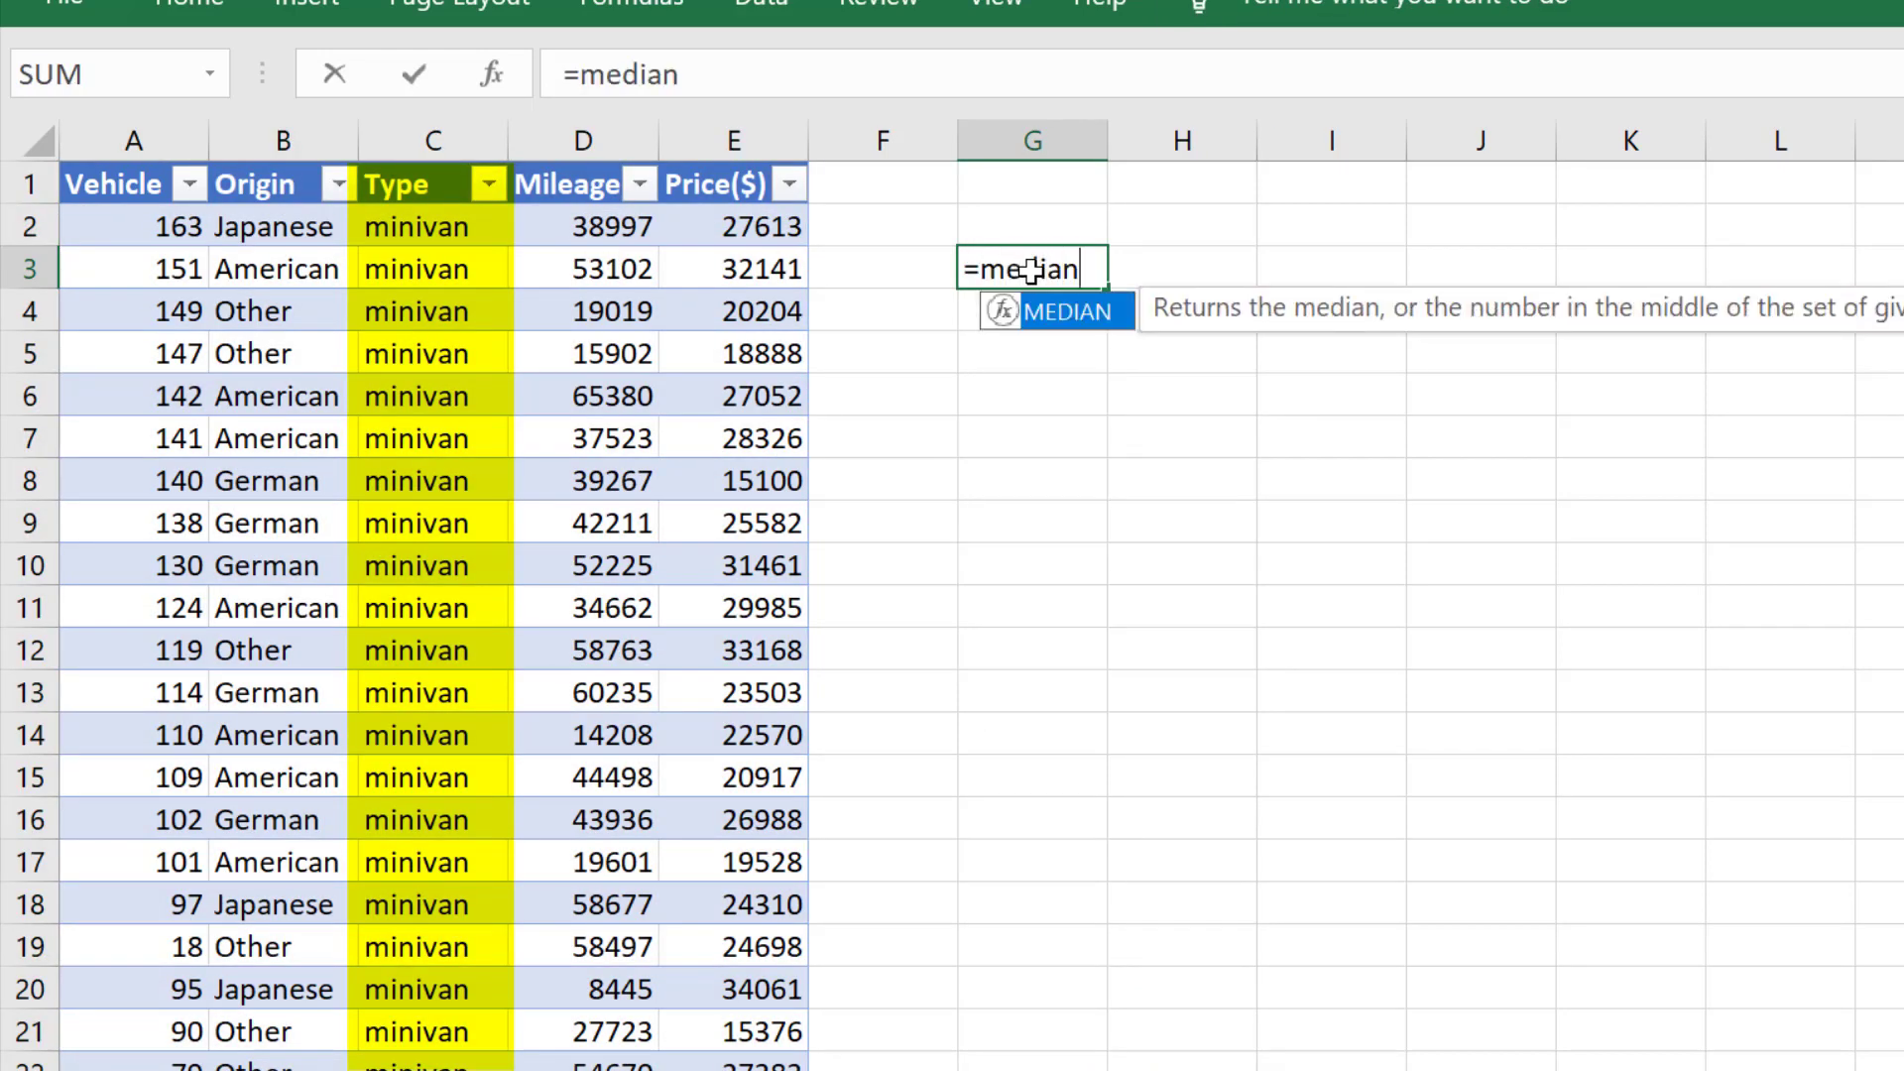
pyautogui.write('(')
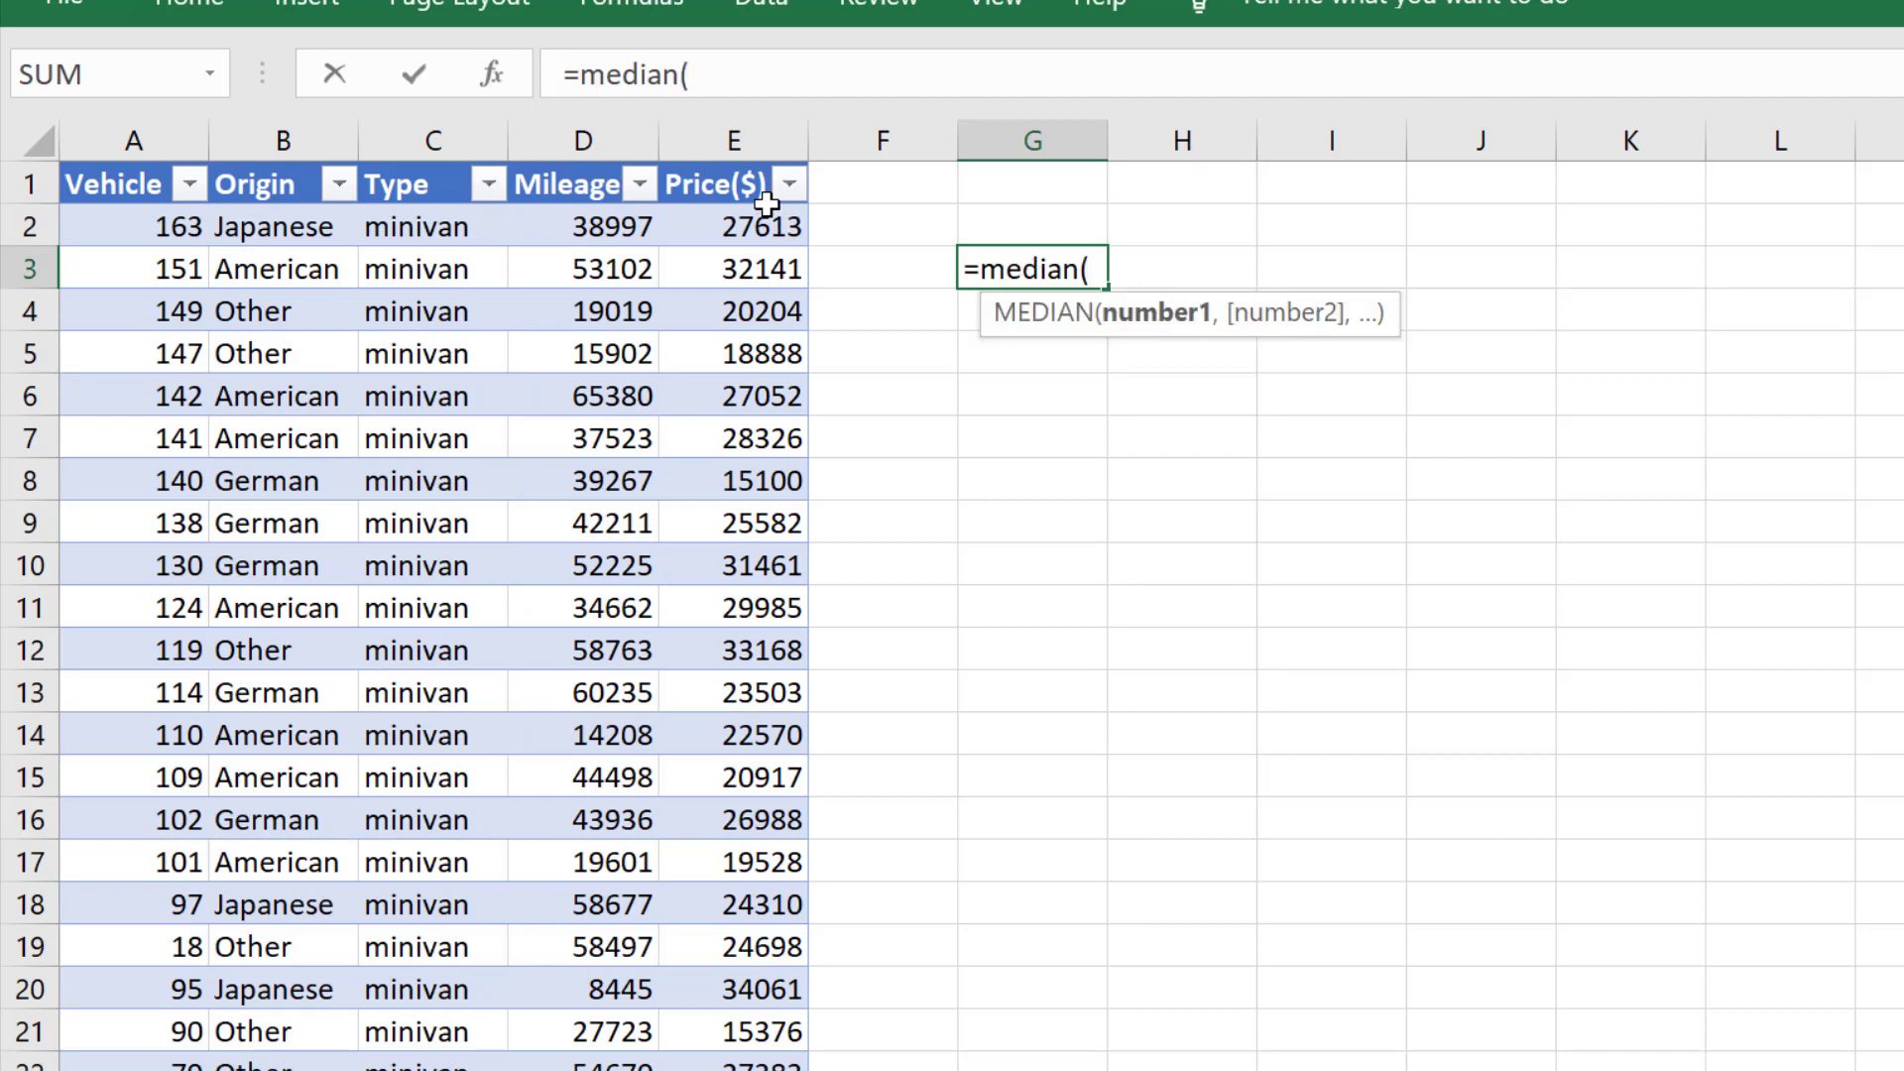
pyautogui.click(739, 137)
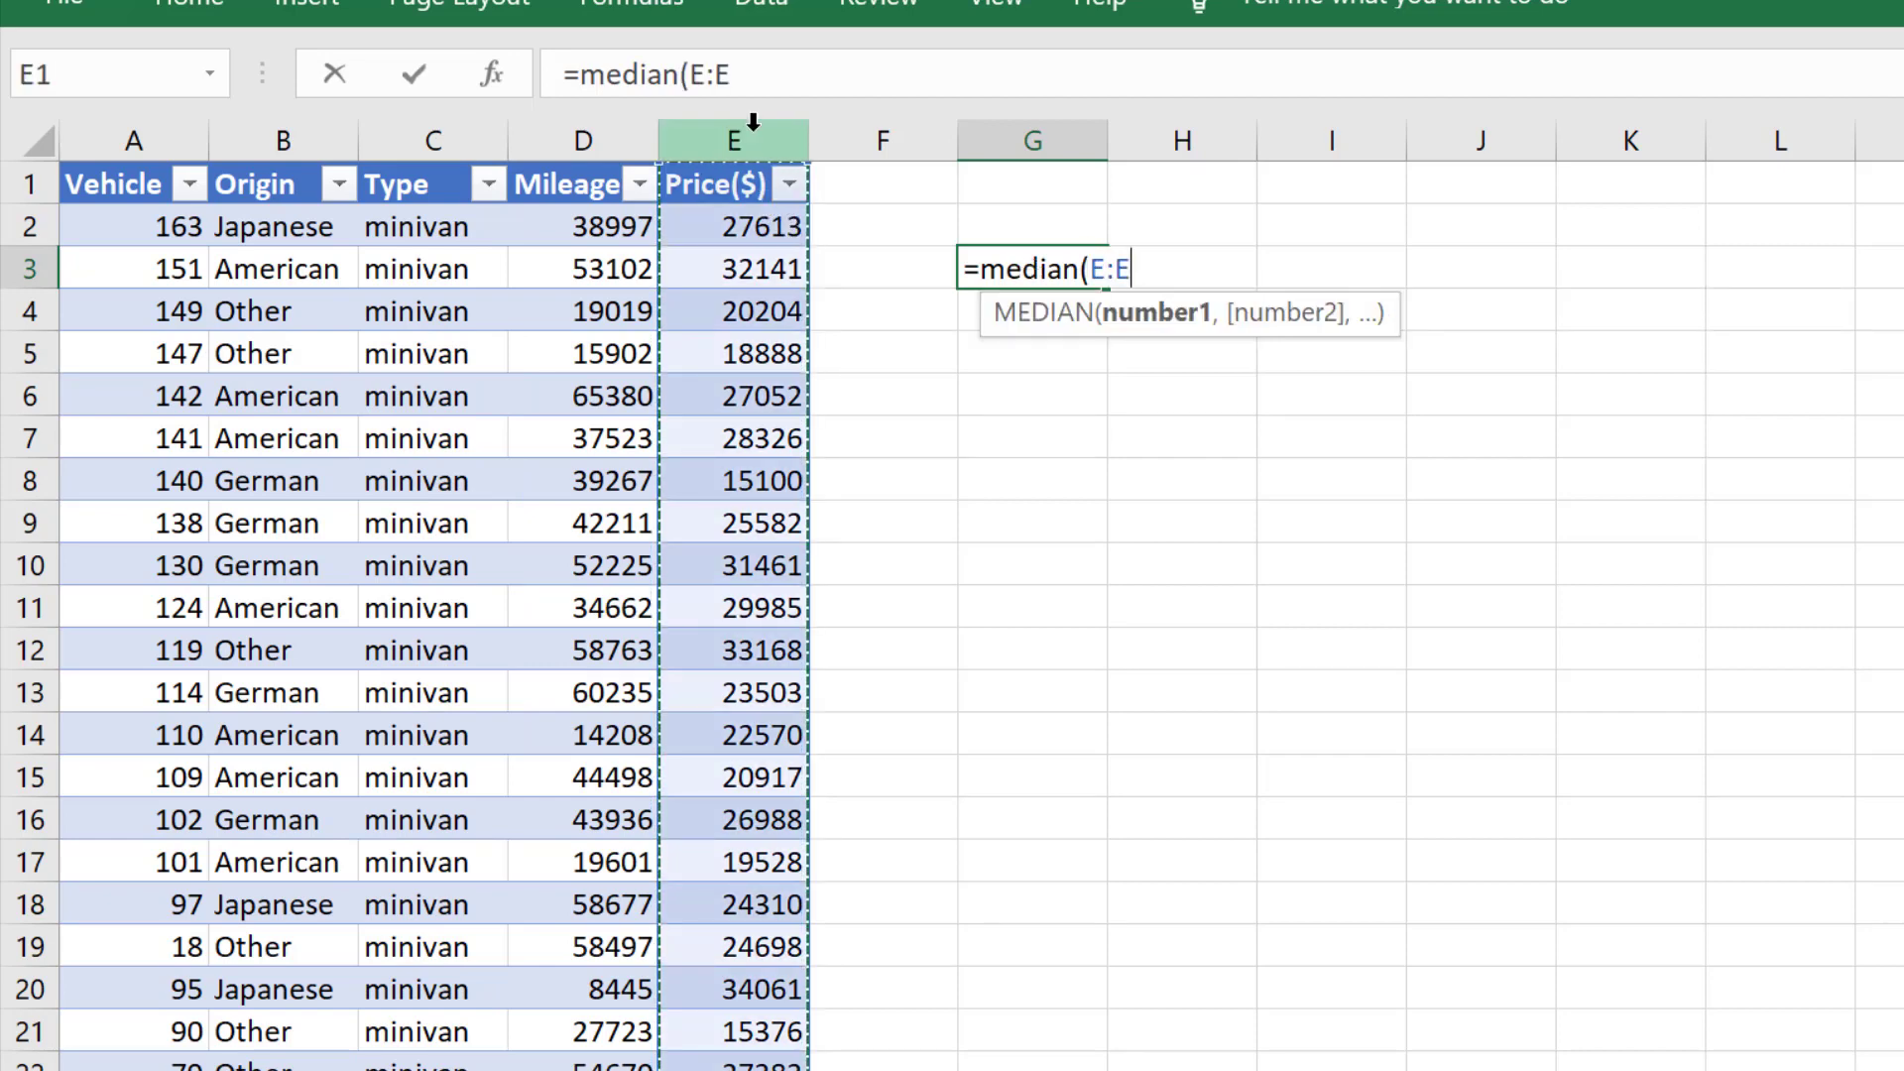
pyautogui.press('Return')
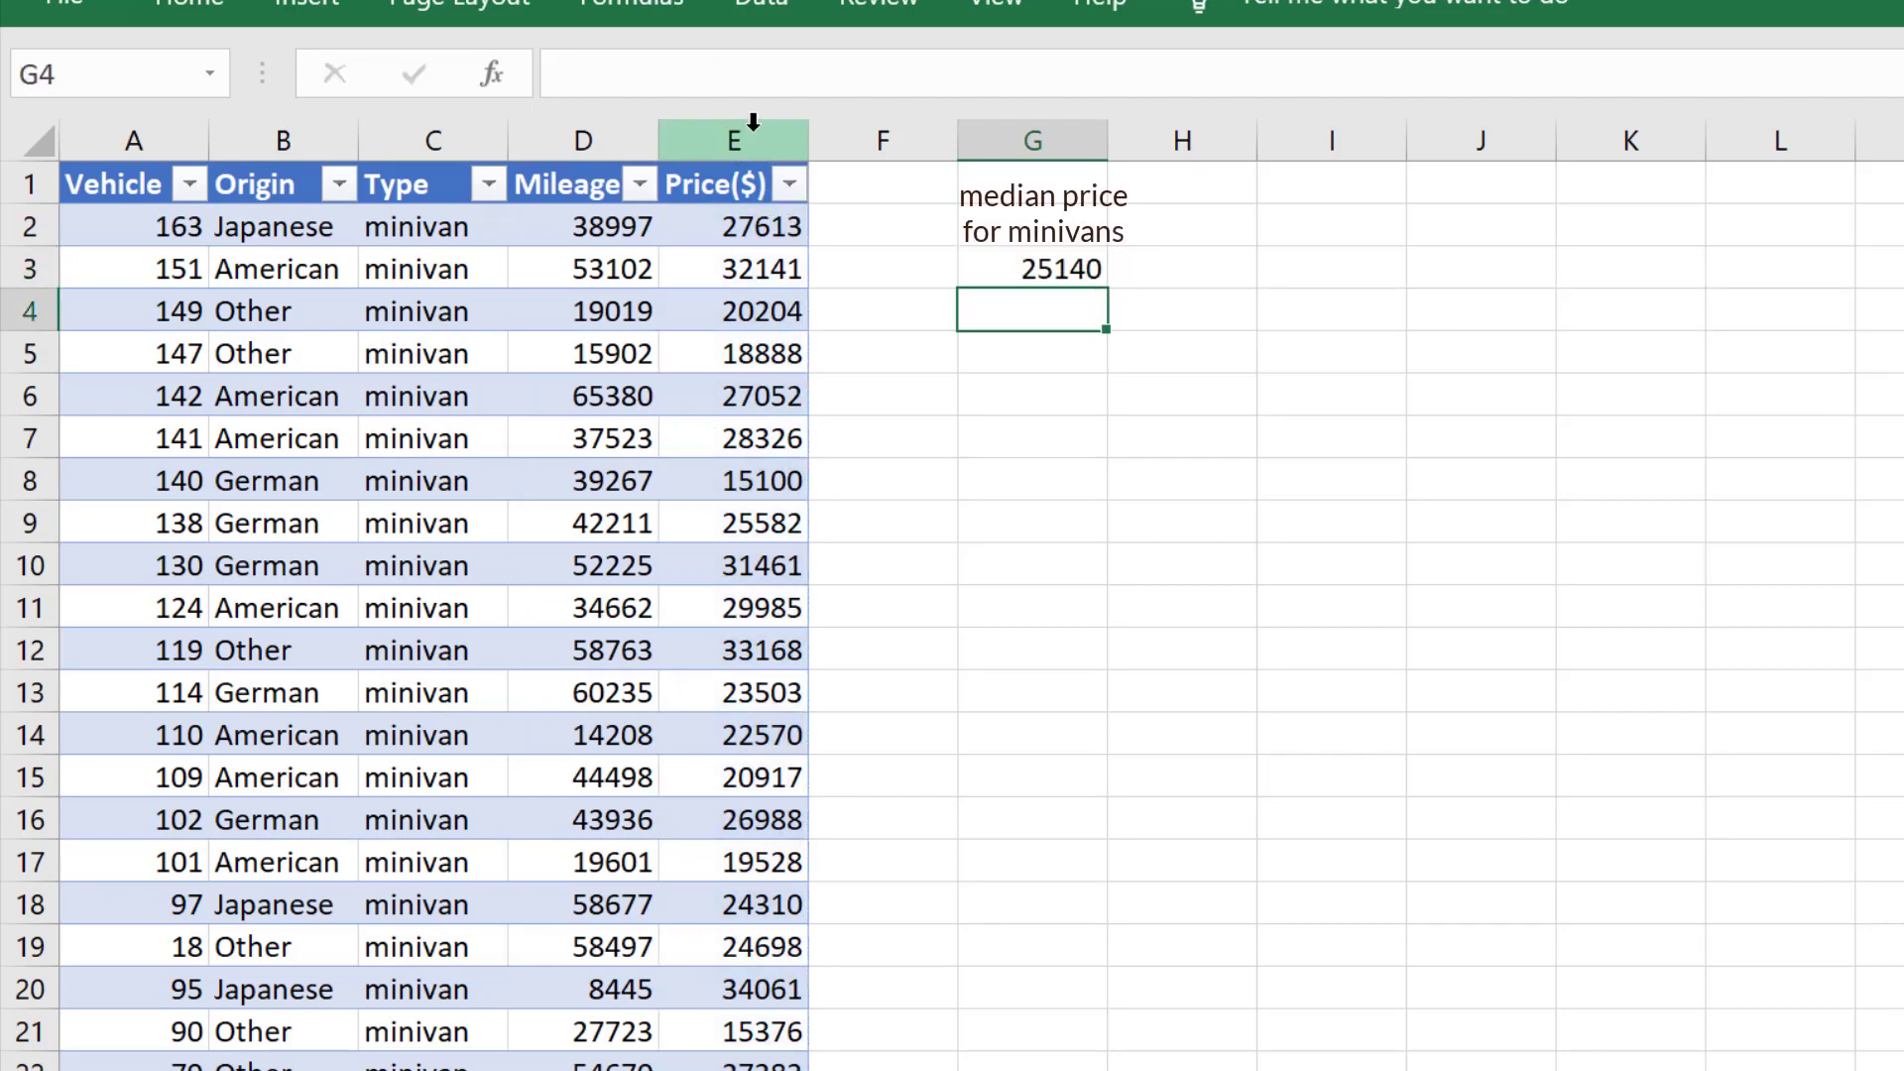